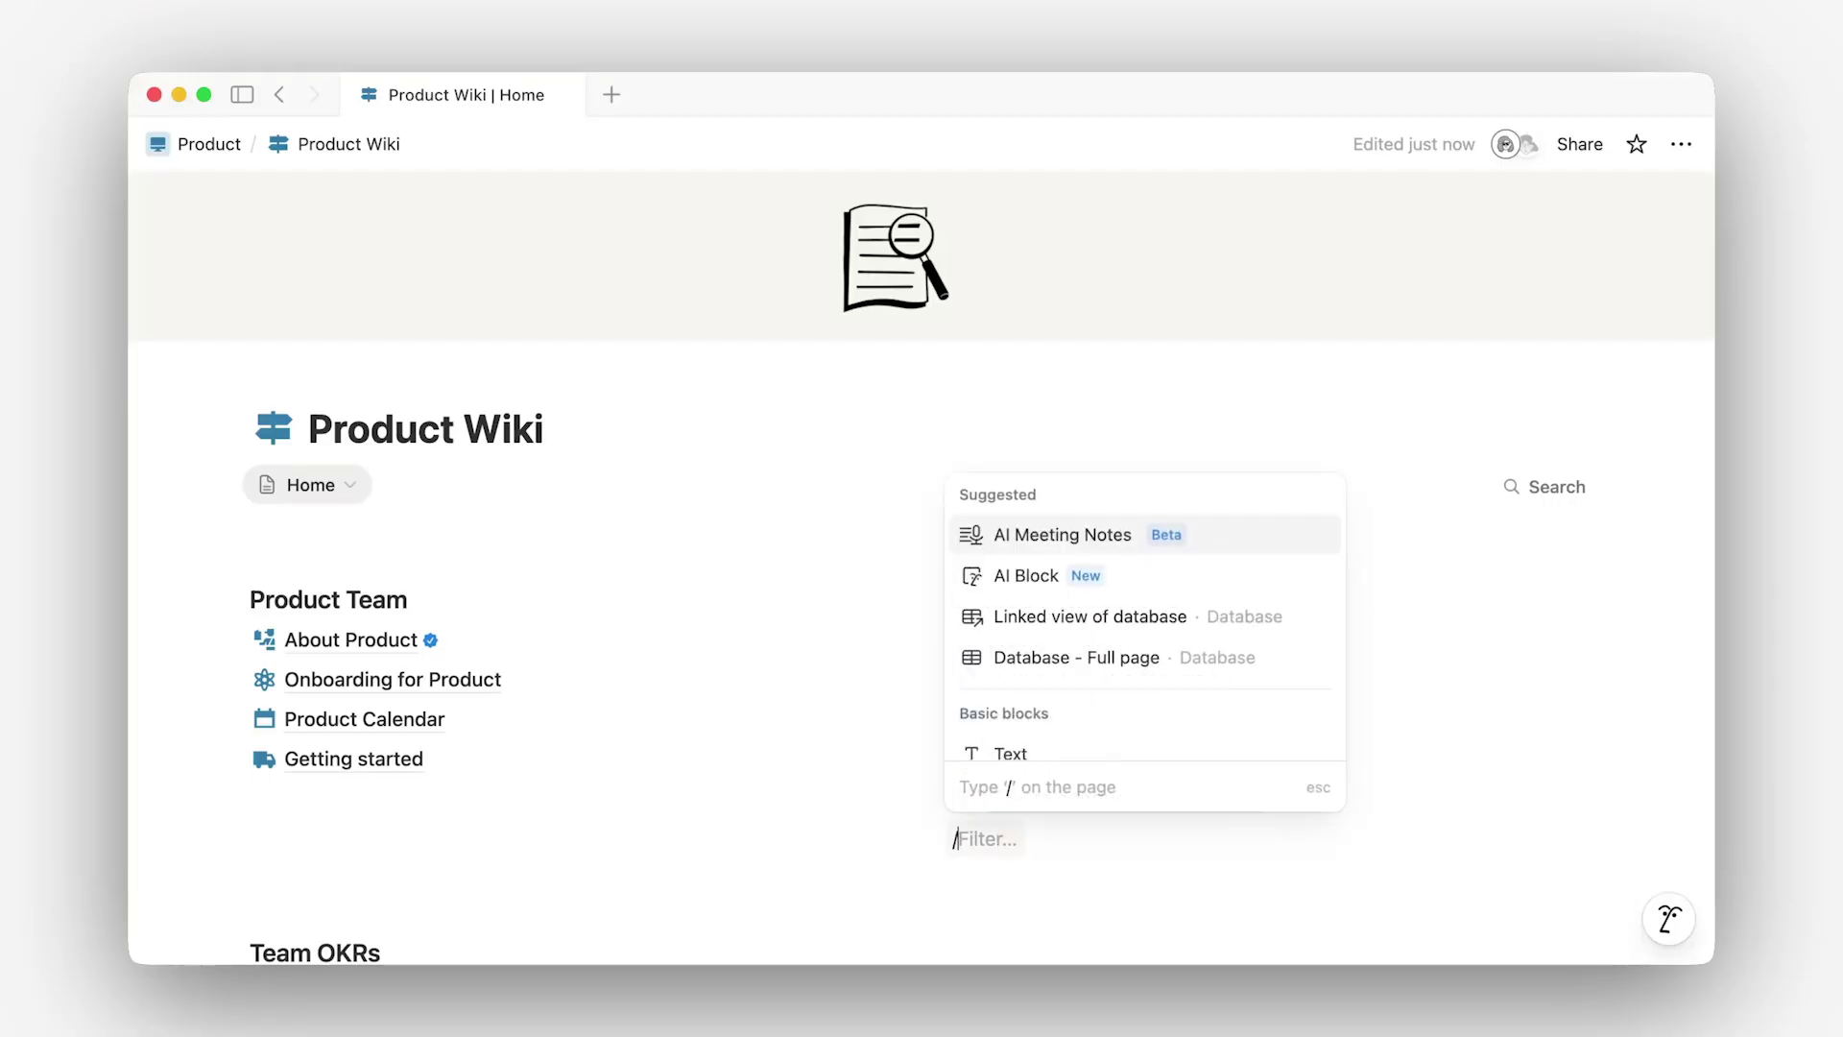
Insert a full-page database titled Project Docs.
{"action": "key", "text": "Down"}
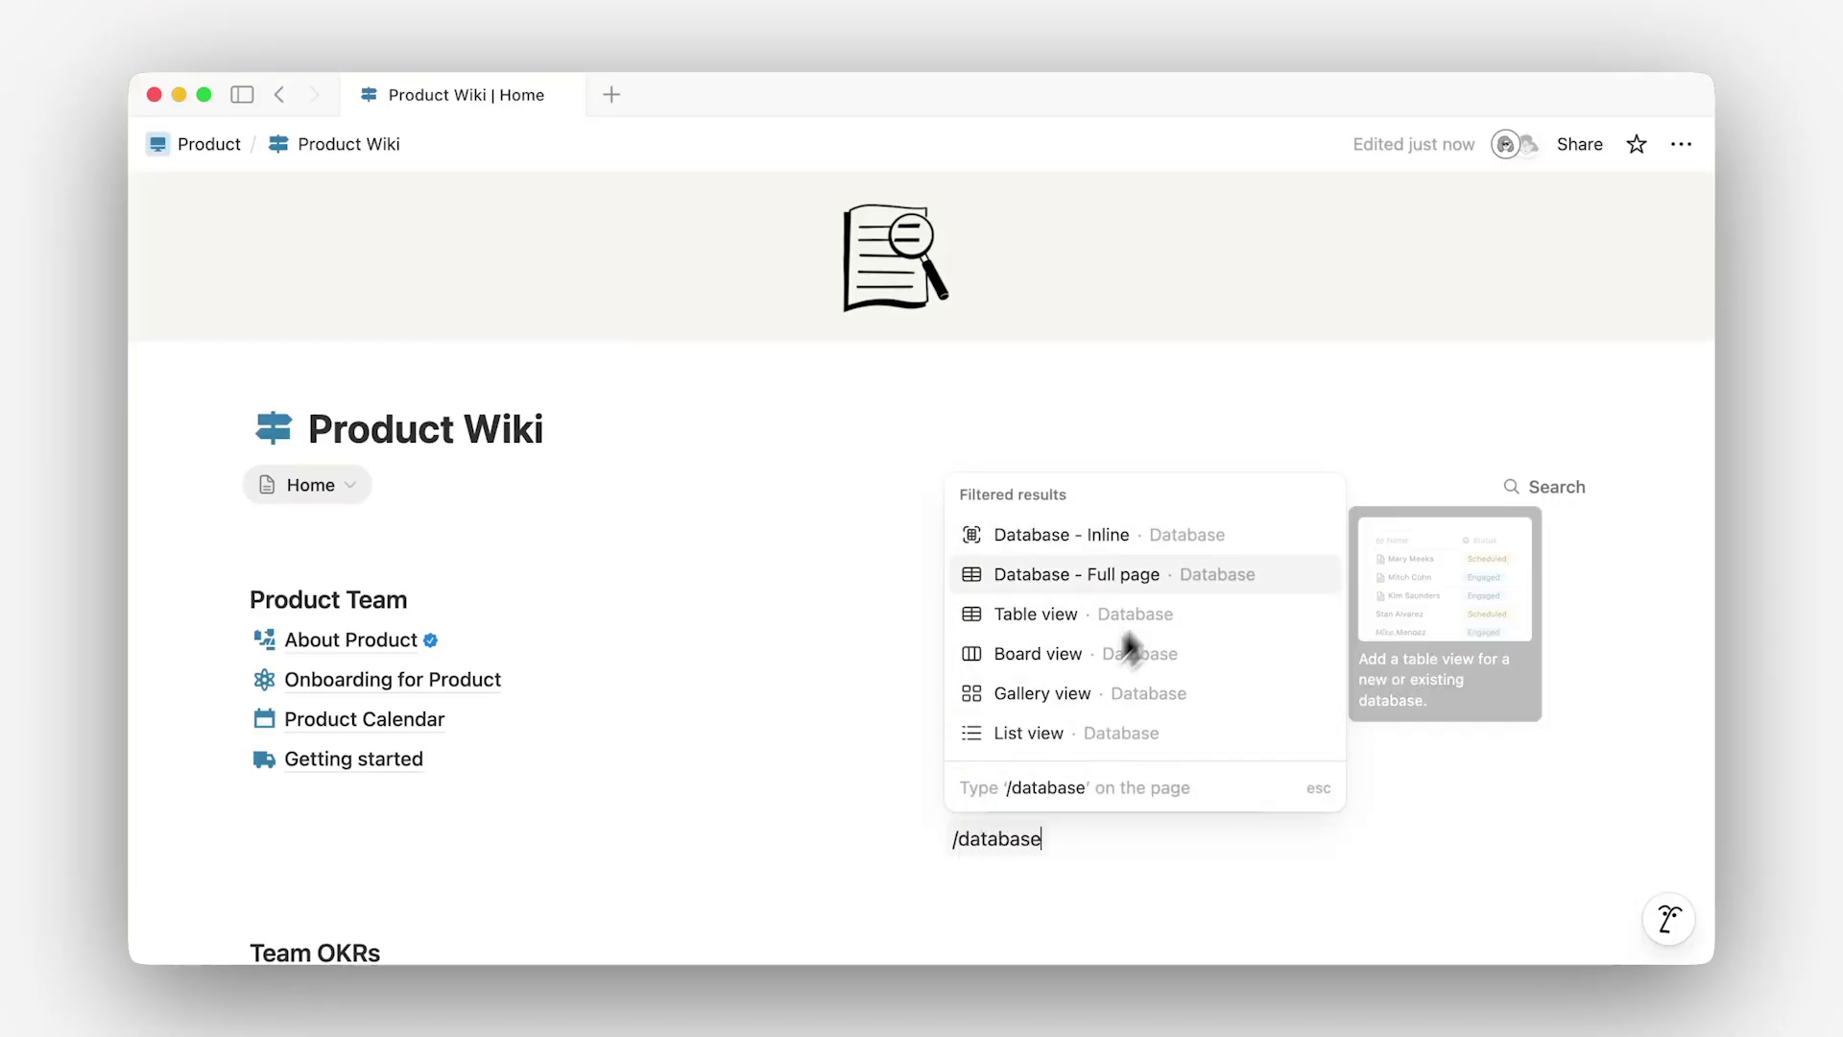
{"action": "key", "text": "Return"}
{"action": "key", "text": "Escape"}
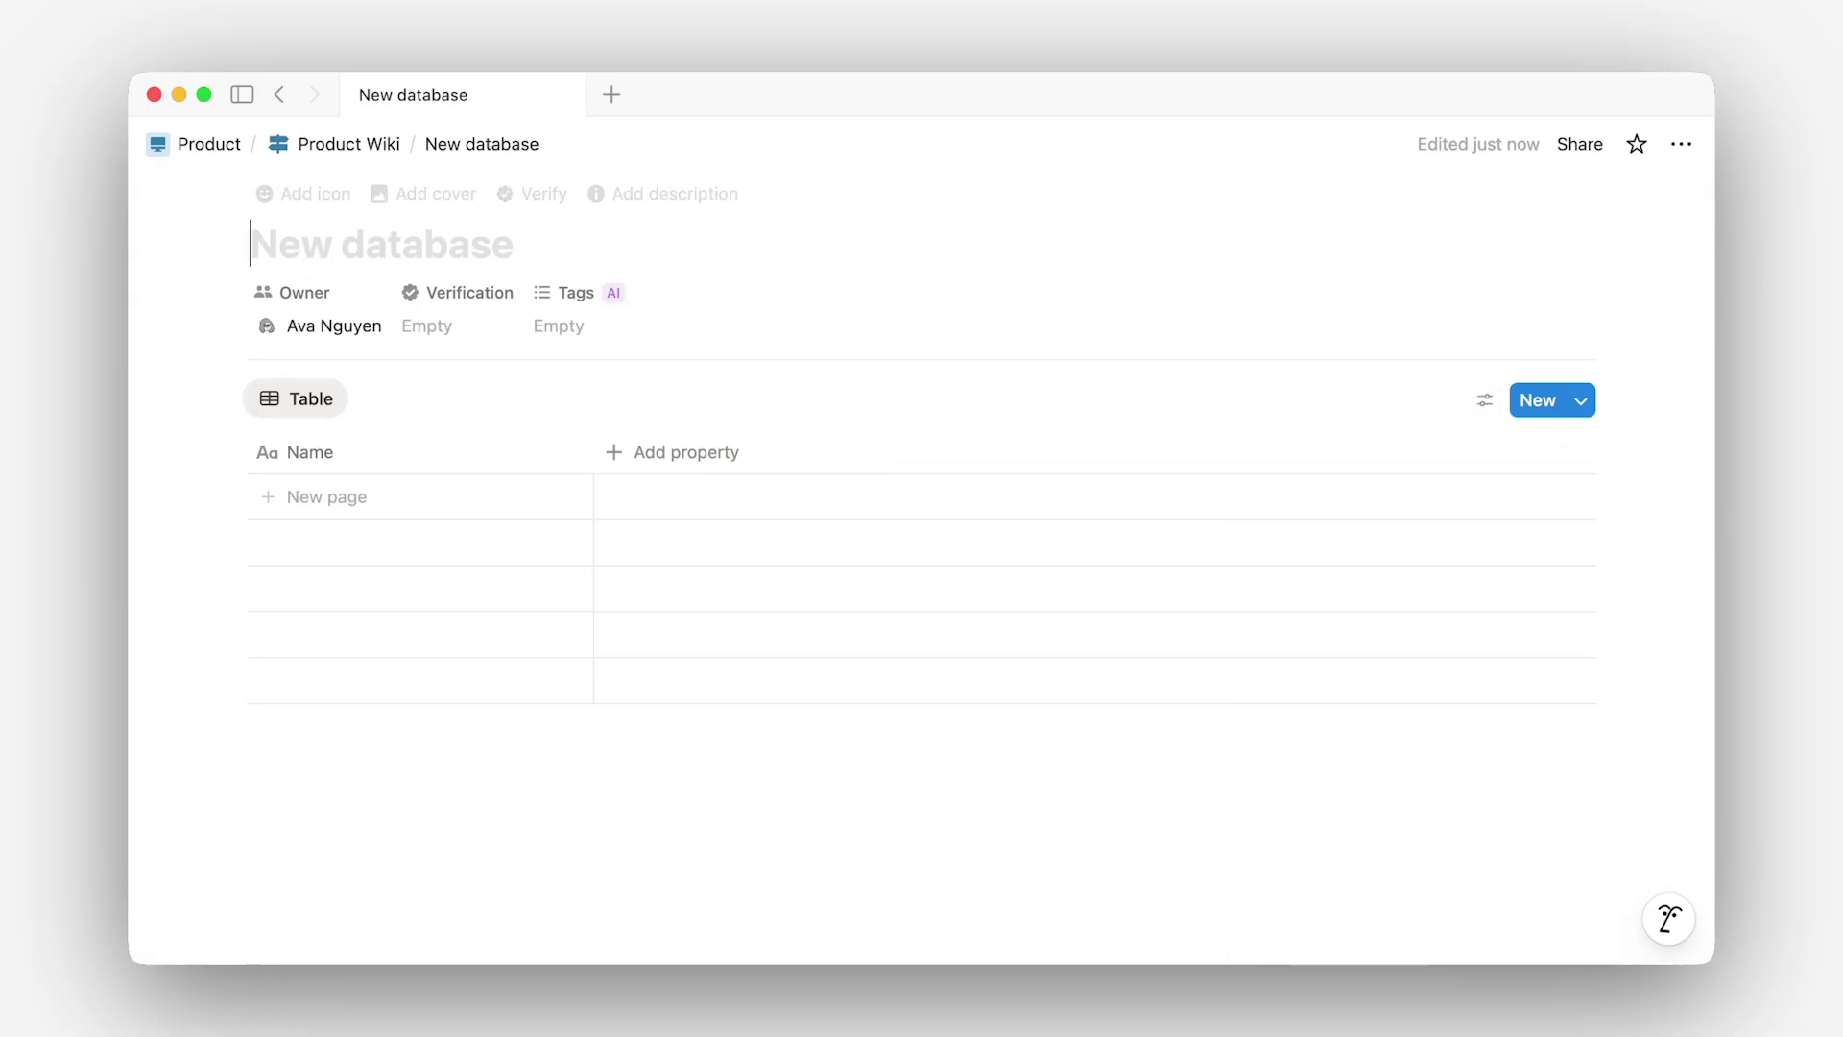
{"action": "type", "text": "Project Docs"}
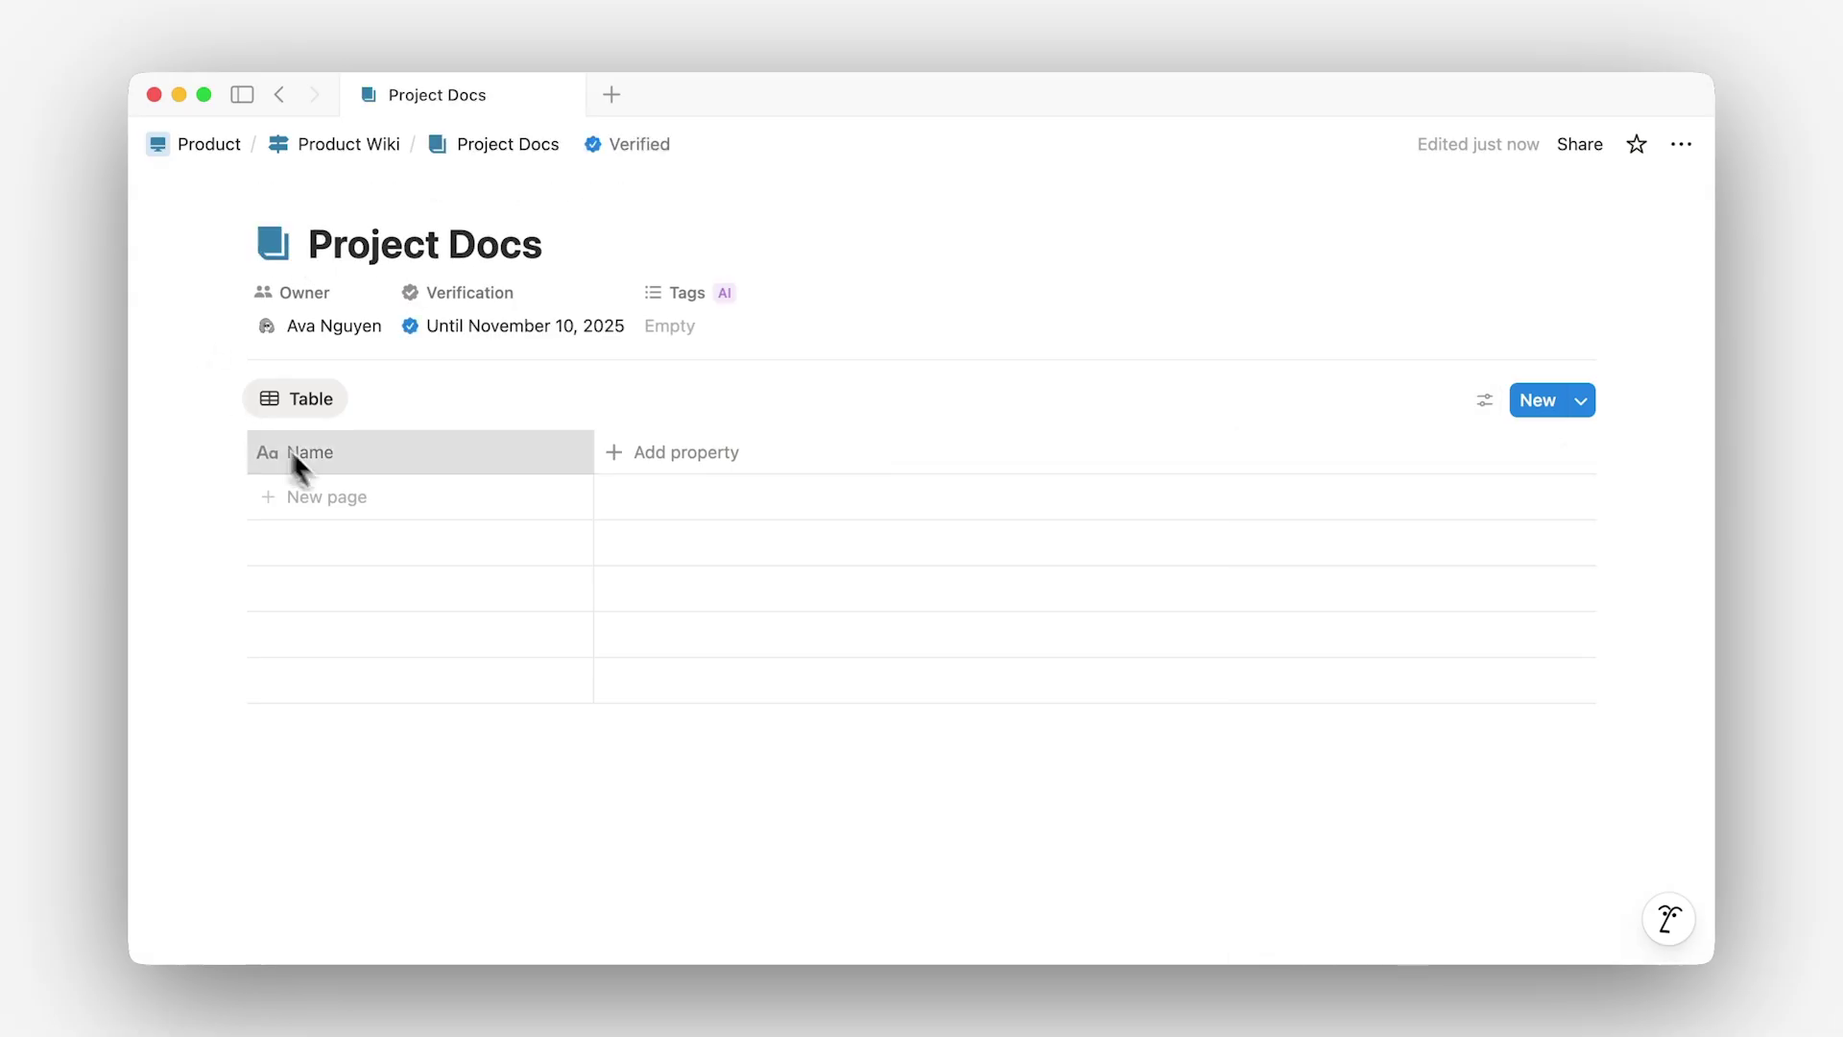
Rename the database's first column to Topic.
{"action": "left_click", "coordinate": [334, 457]}
{"action": "type", "text": "Topic"}
{"action": "left_click", "coordinate": [179, 521]}
Add rows Offline mode PRD, iOS support tech specs and New homepage design review, plus a new column.
{"action": "left_click", "coordinate": [303, 497]}
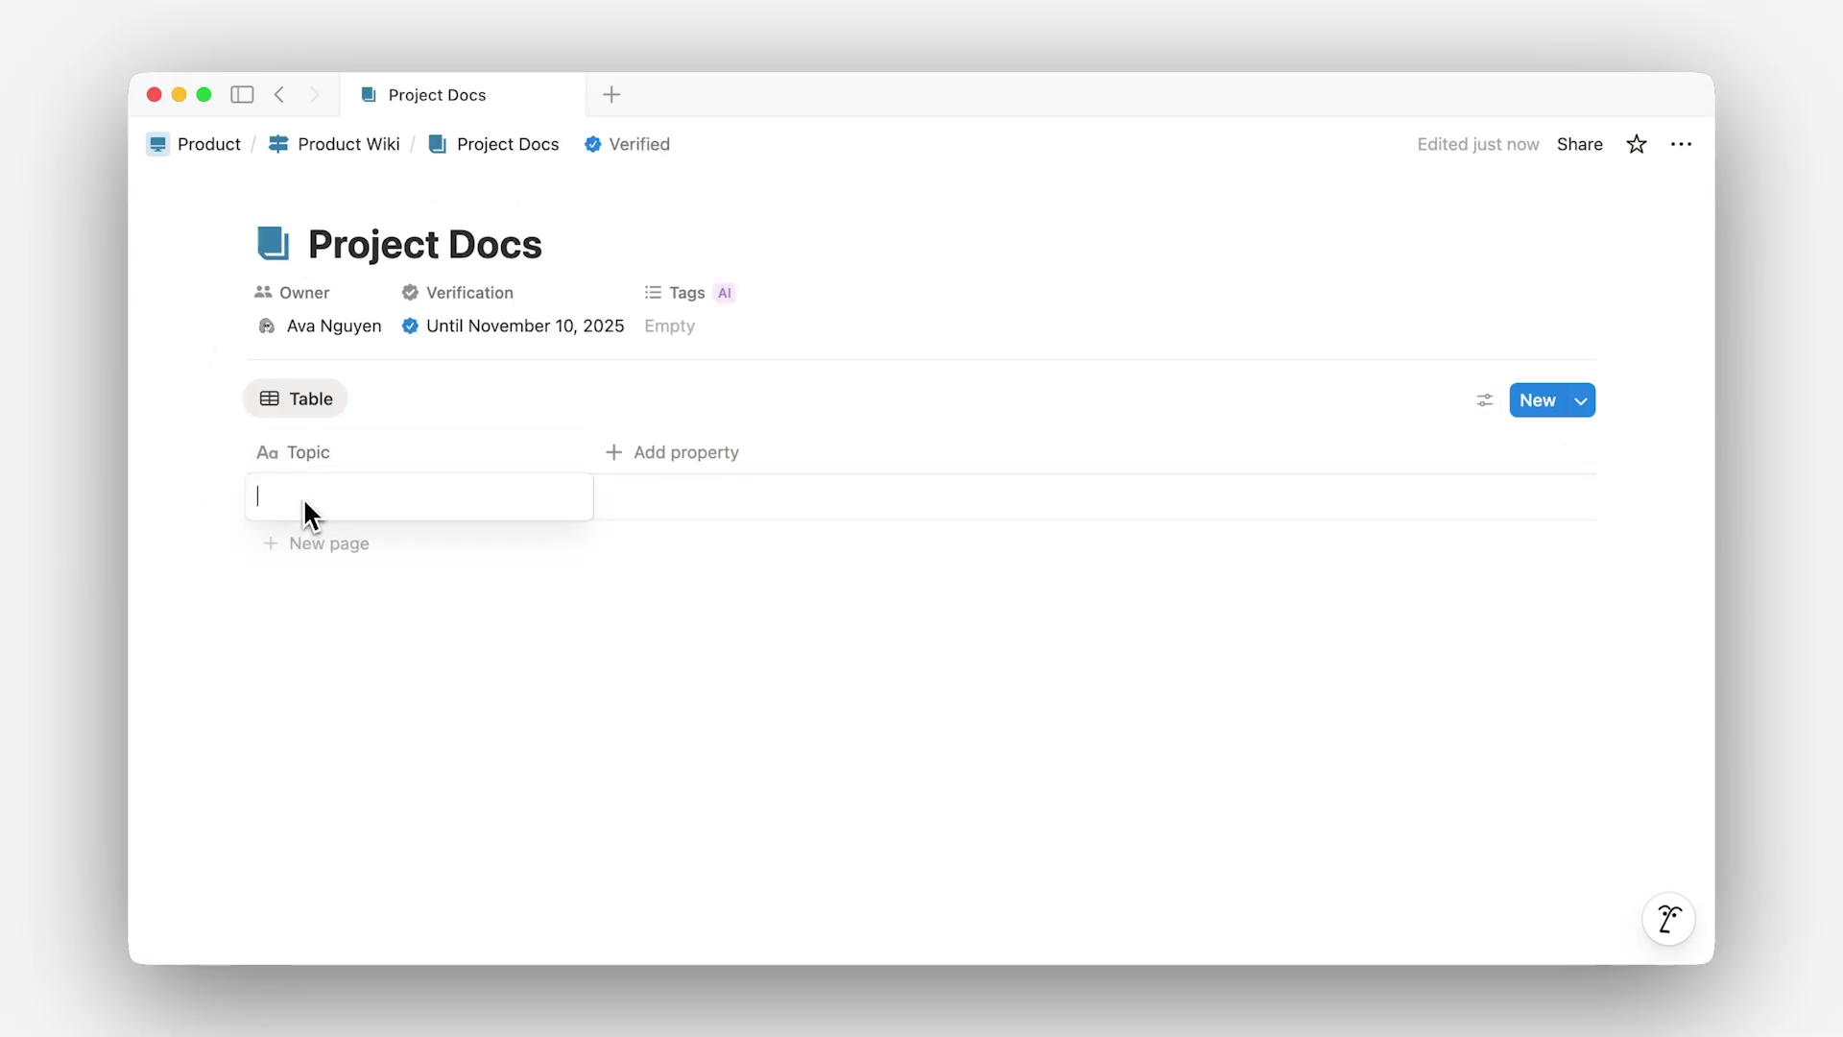
{"action": "type", "text": "offline mode PRD"}
{"action": "key", "text": "Return"}
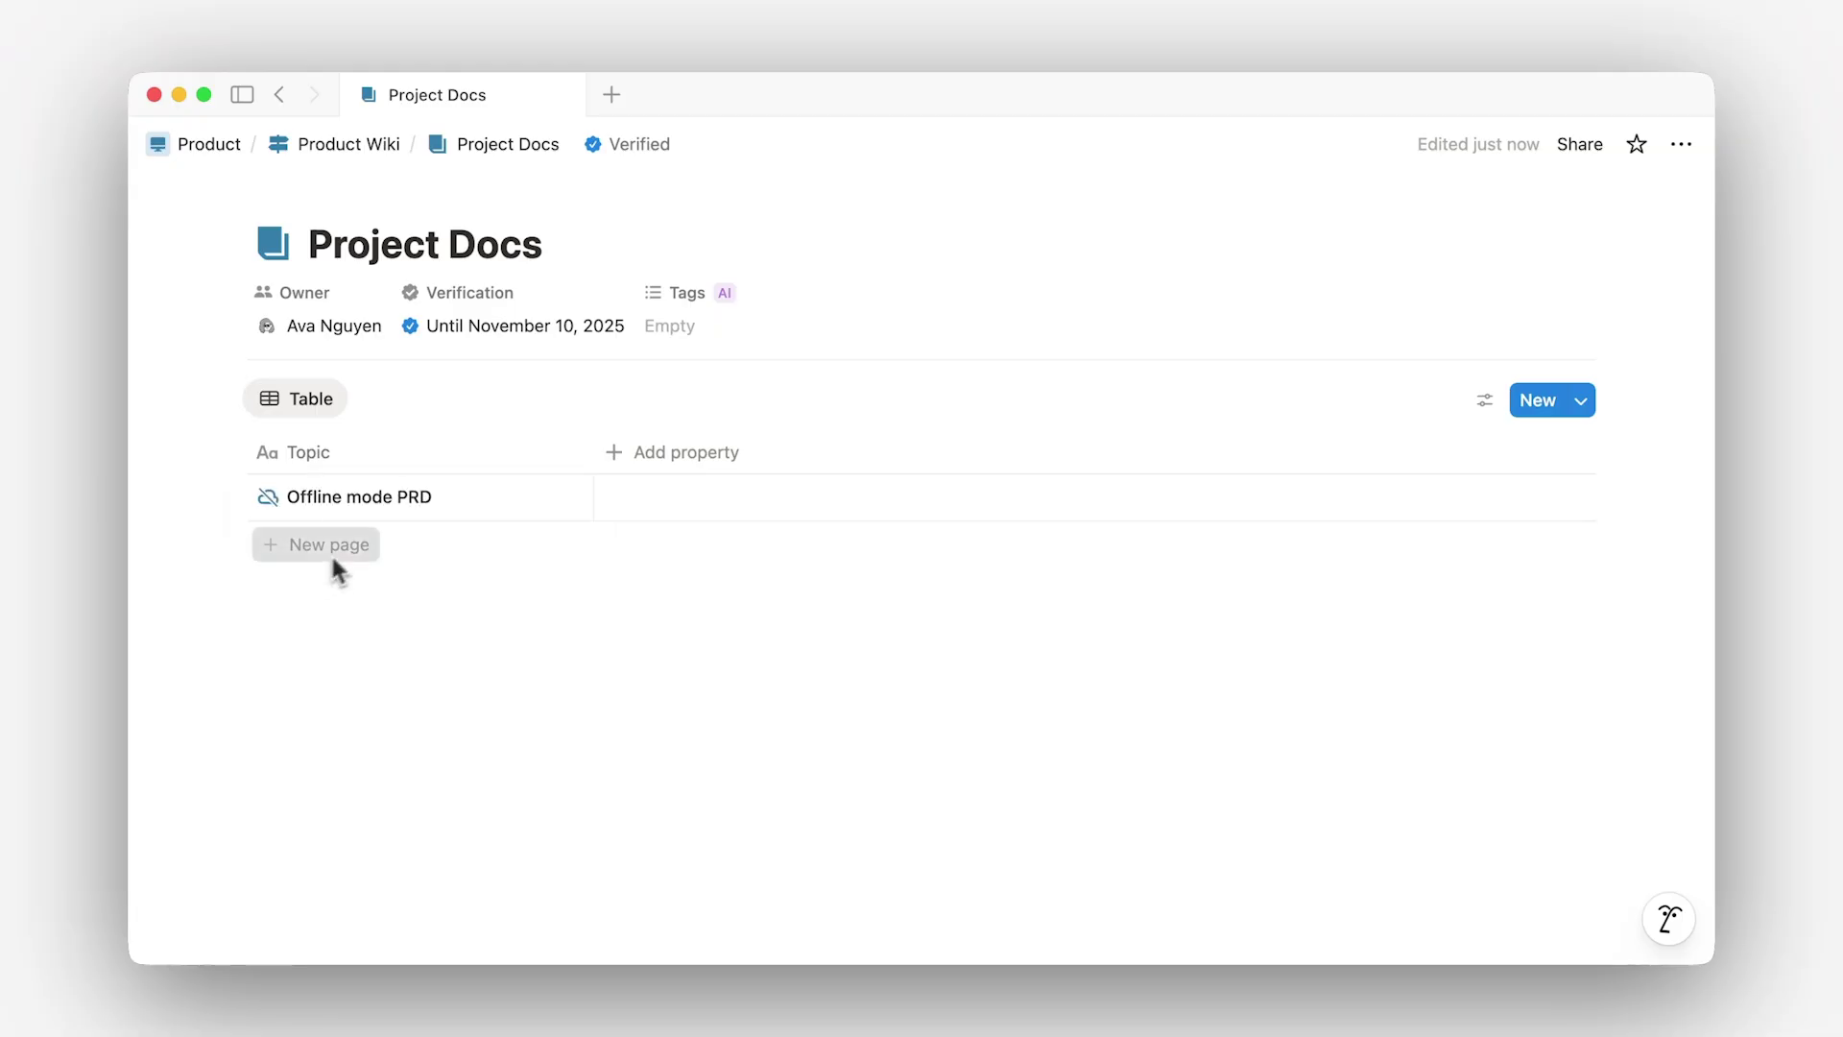
{"action": "left_click", "coordinate": [329, 544]}
{"action": "type", "text": "iOS support tech specs"}
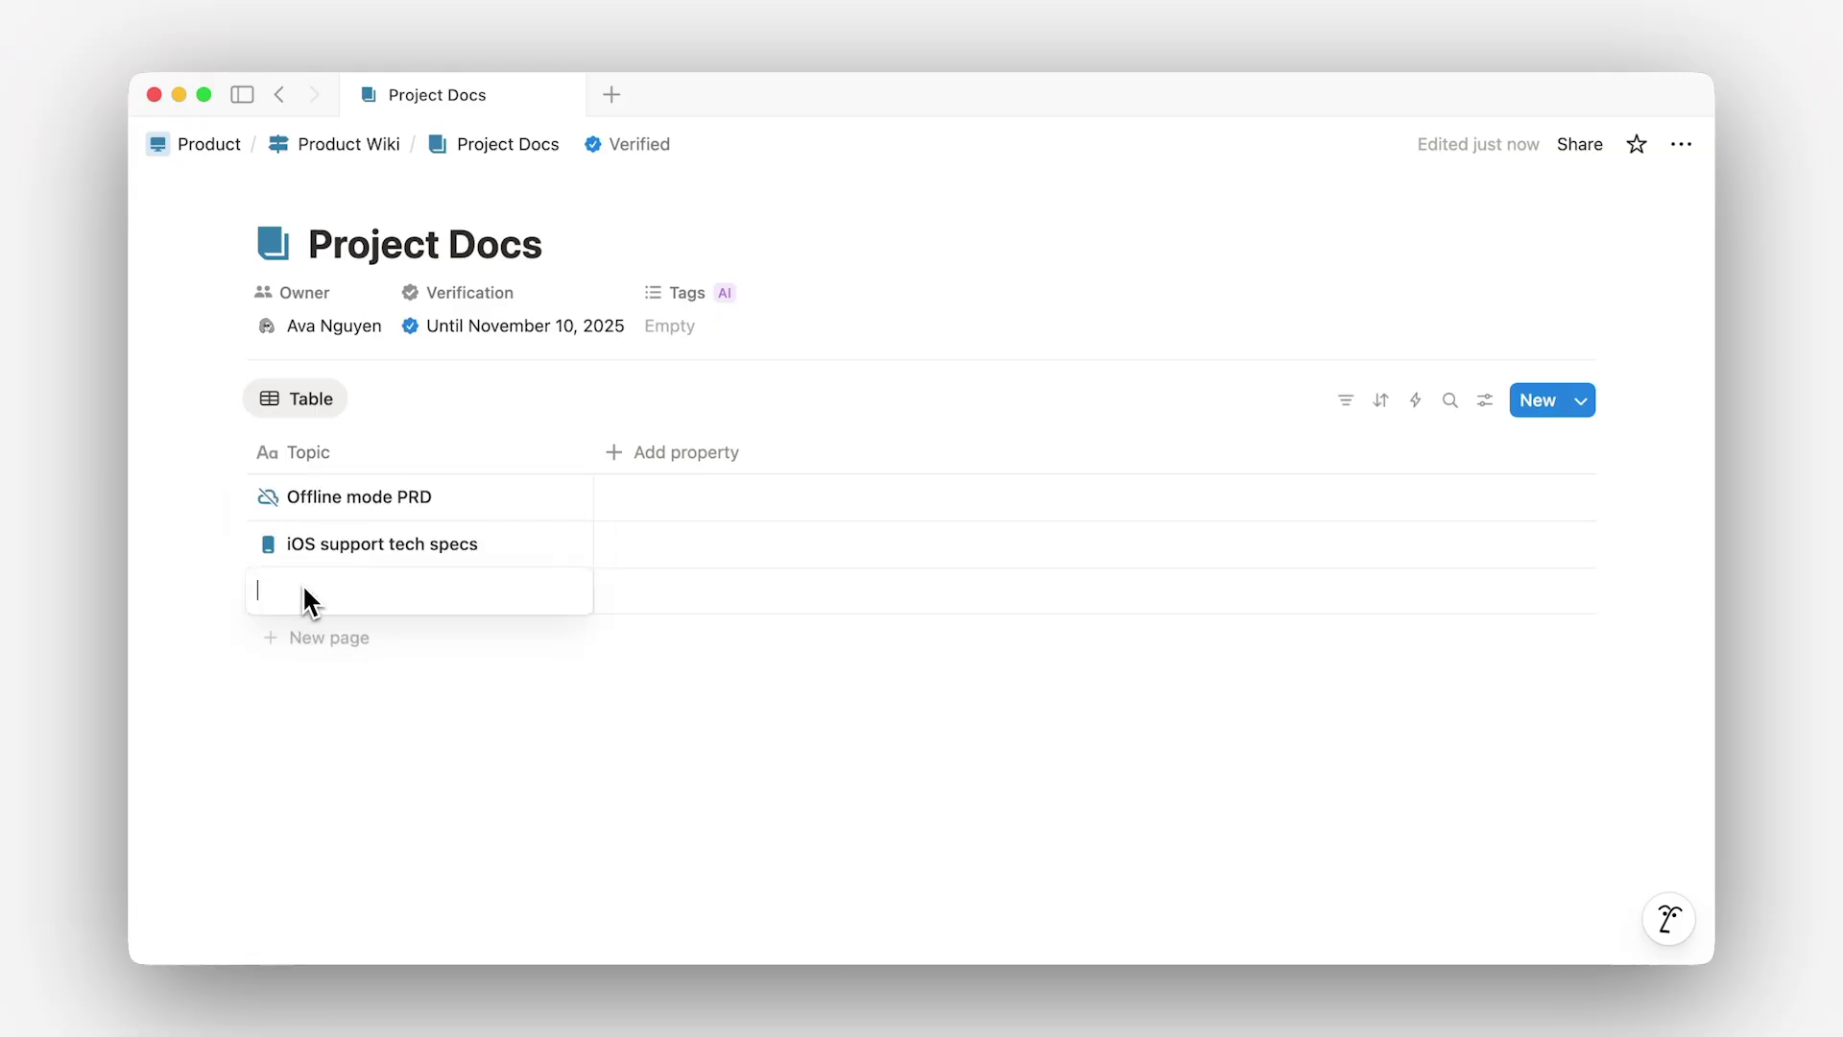
{"action": "type", "text": "New homepage design review"}
{"action": "key", "text": "Return"}
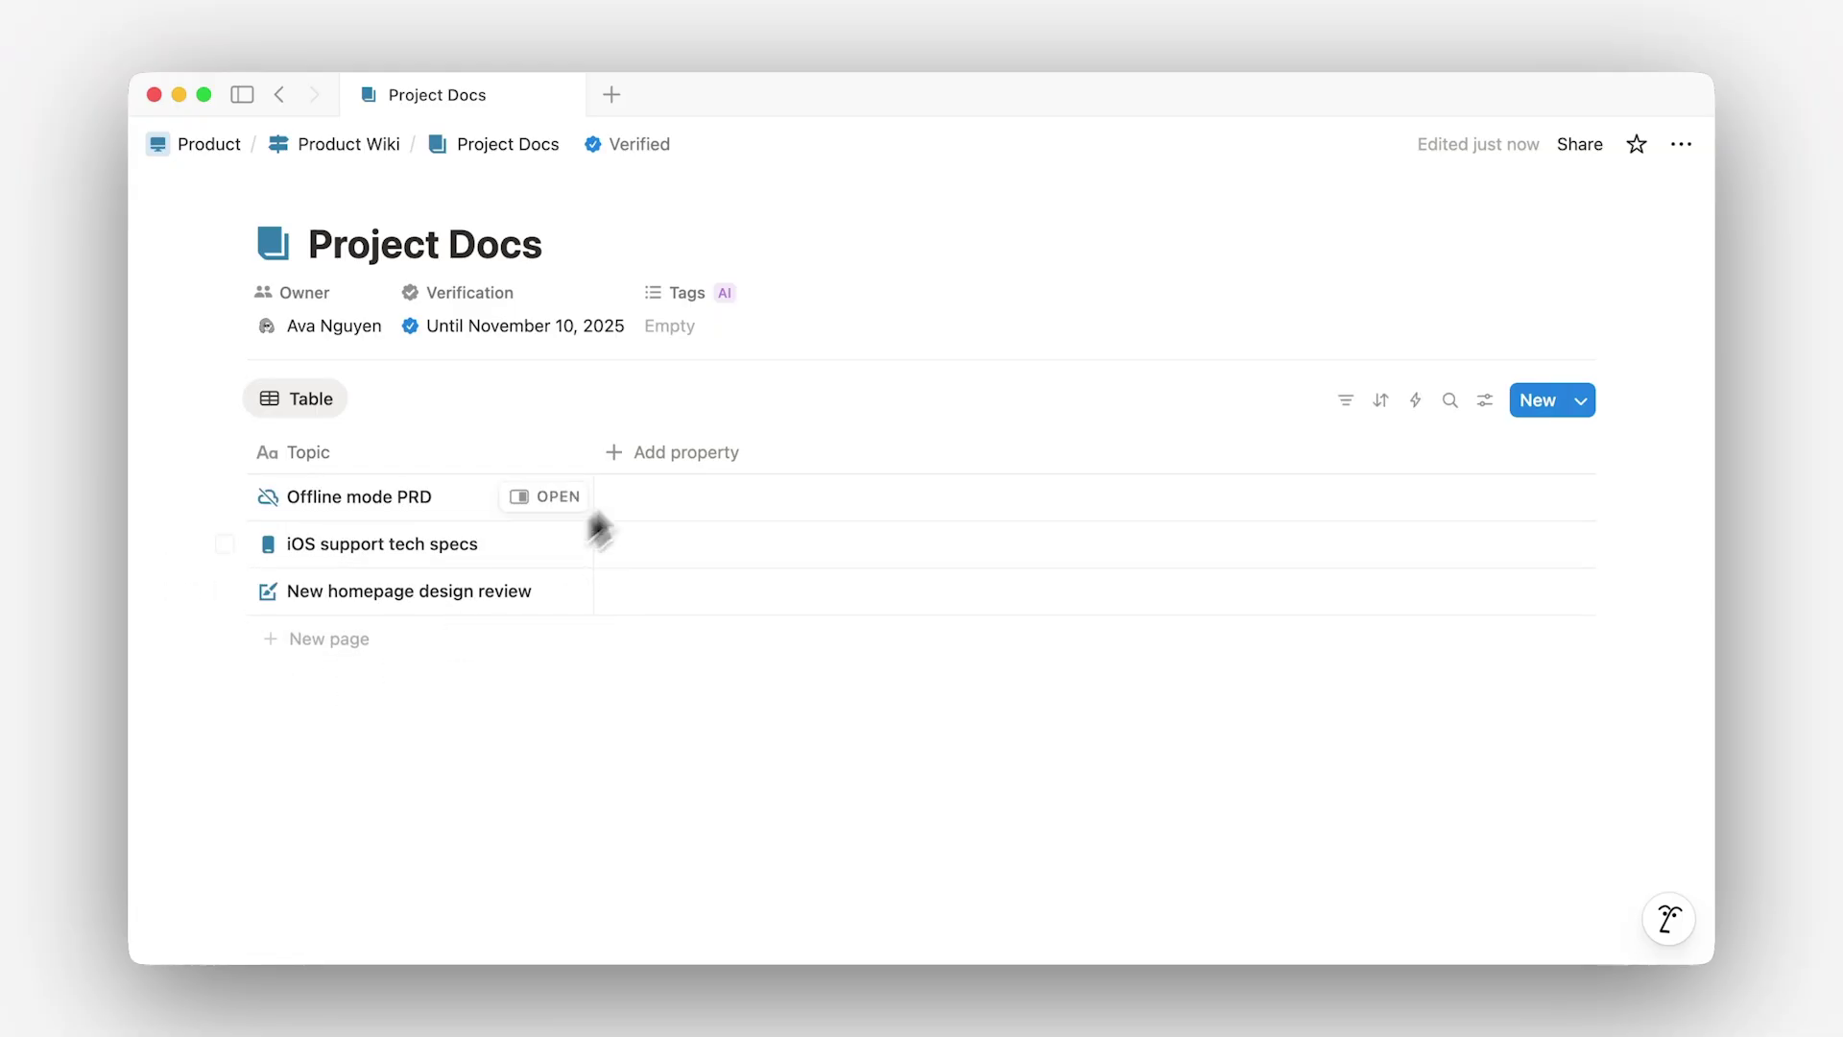
{"action": "left_click", "coordinate": [652, 453]}
Make the new column a Select property named Doc Type.
{"action": "left_click", "coordinate": [690, 728]}
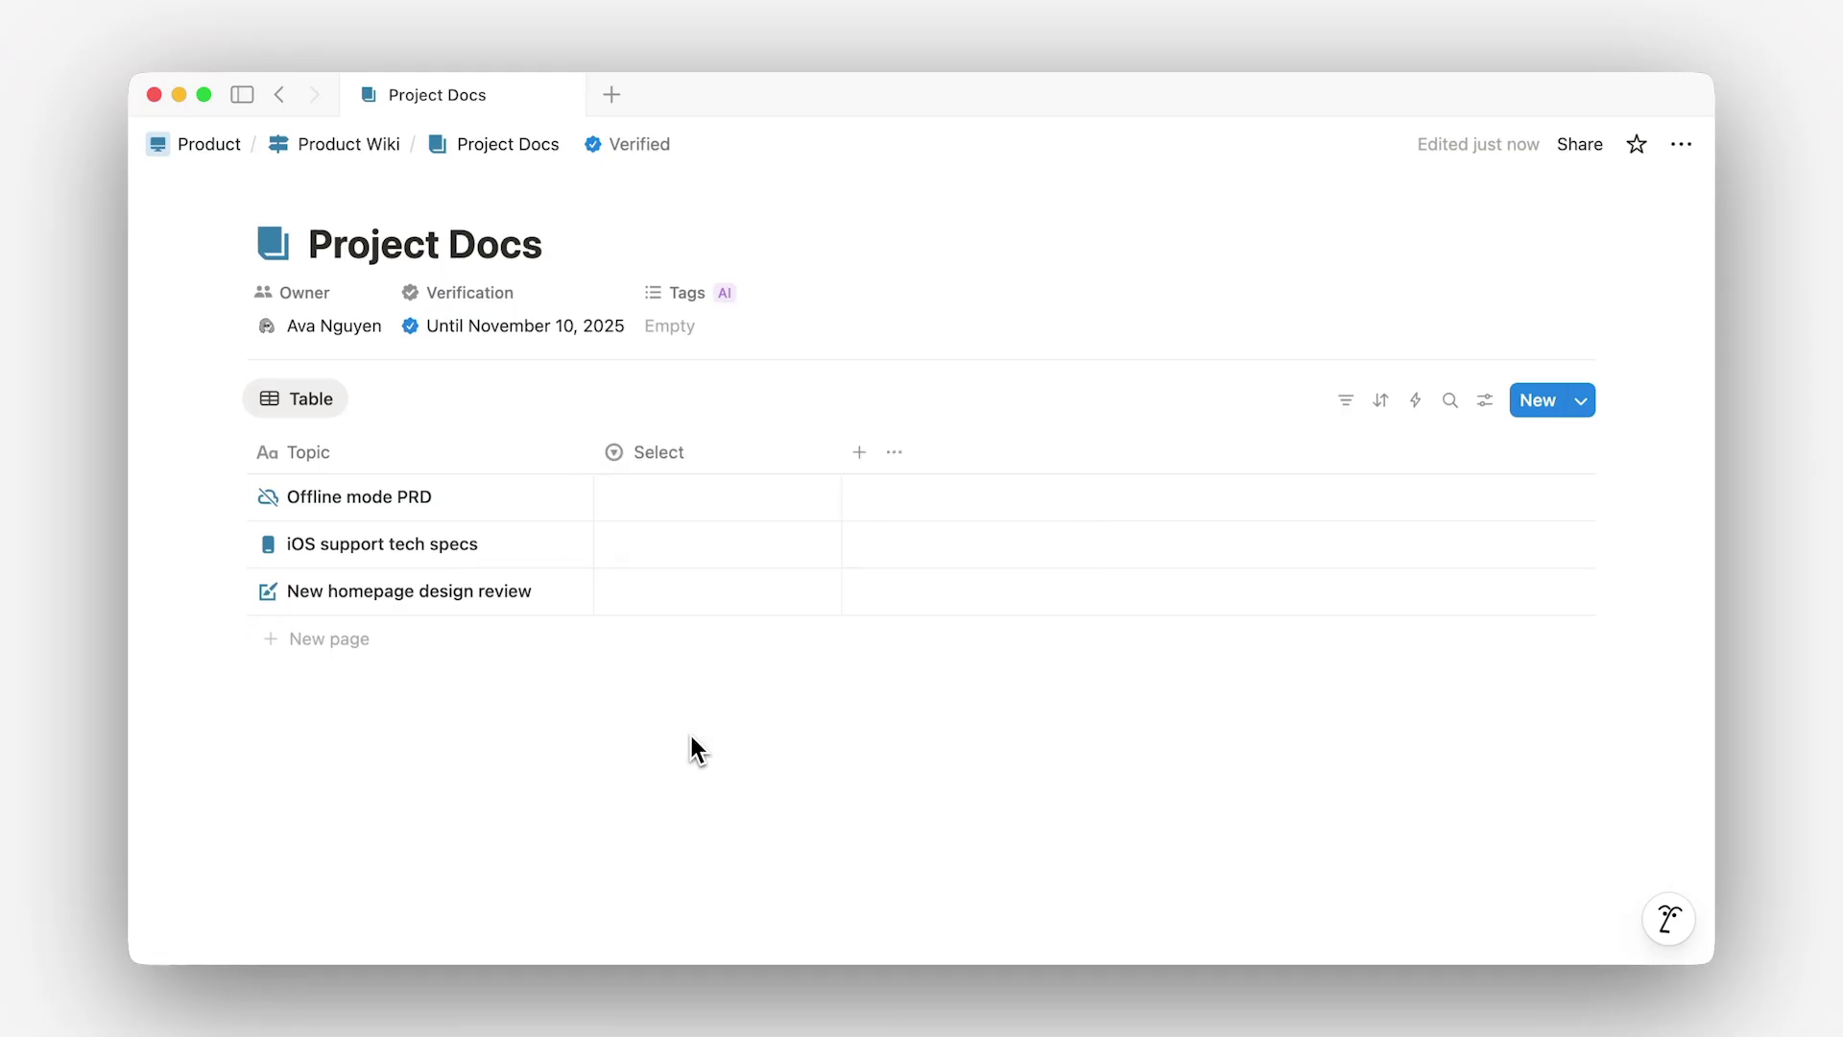
{"action": "left_click", "coordinate": [682, 451]}
{"action": "type", "text": "D"}
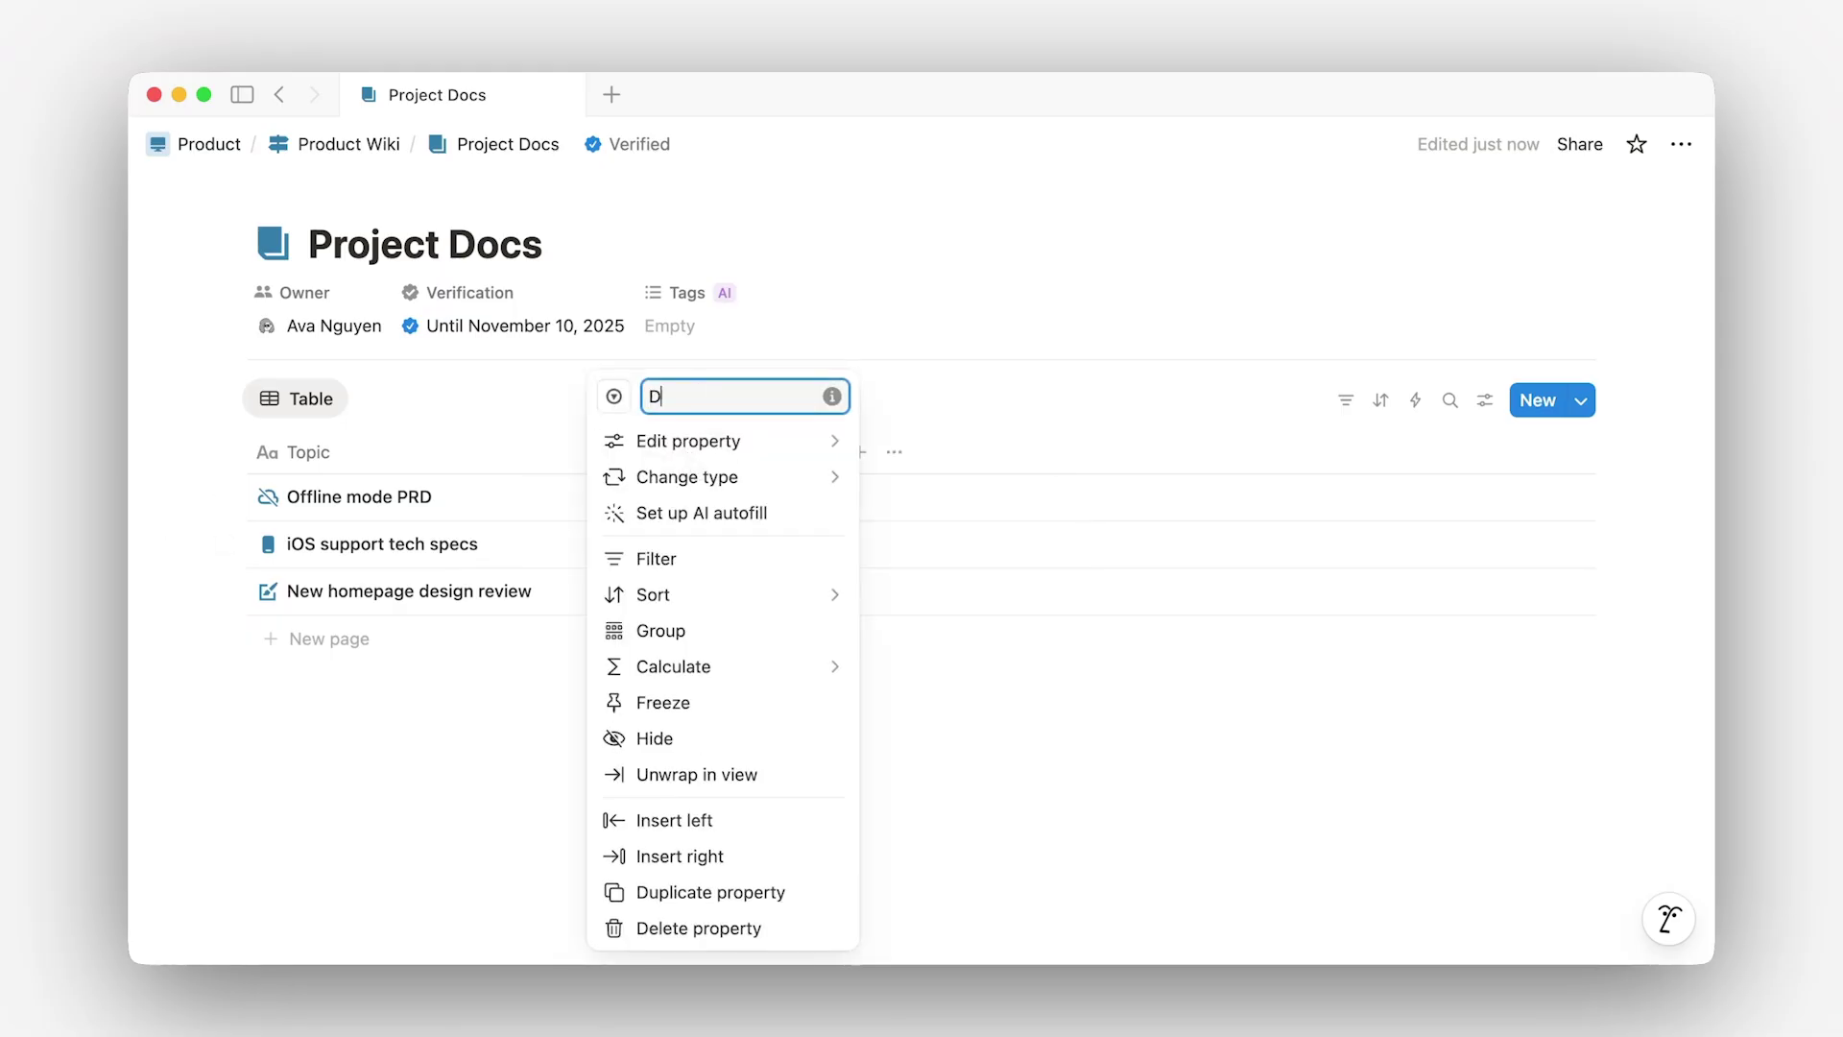
{"action": "type", "text": "oc Type"}
{"action": "left_click", "coordinate": [894, 399]}
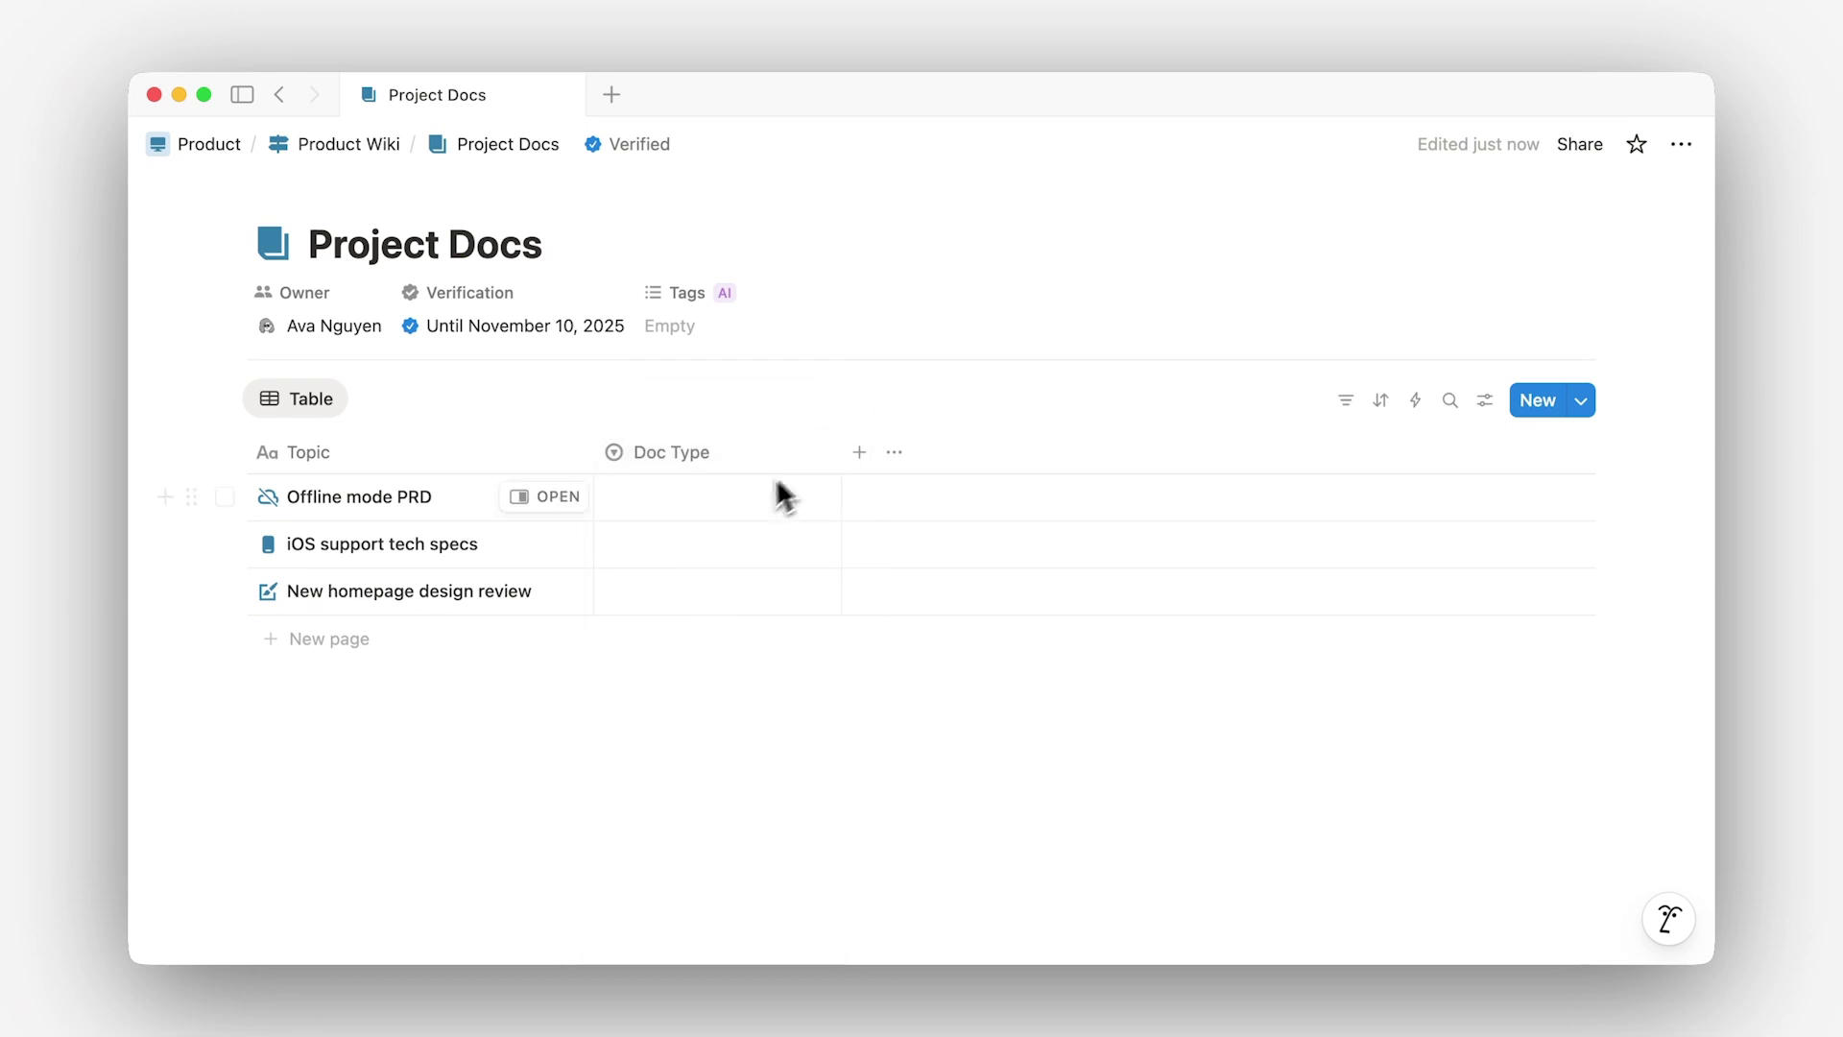
Set the three rows' Doc Type to PRD, Tech specs and Design review.
{"action": "left_click", "coordinate": [752, 492]}
{"action": "type", "text": "PRD"}
{"action": "key", "text": "Return"}
{"action": "left_click", "coordinate": [724, 535]}
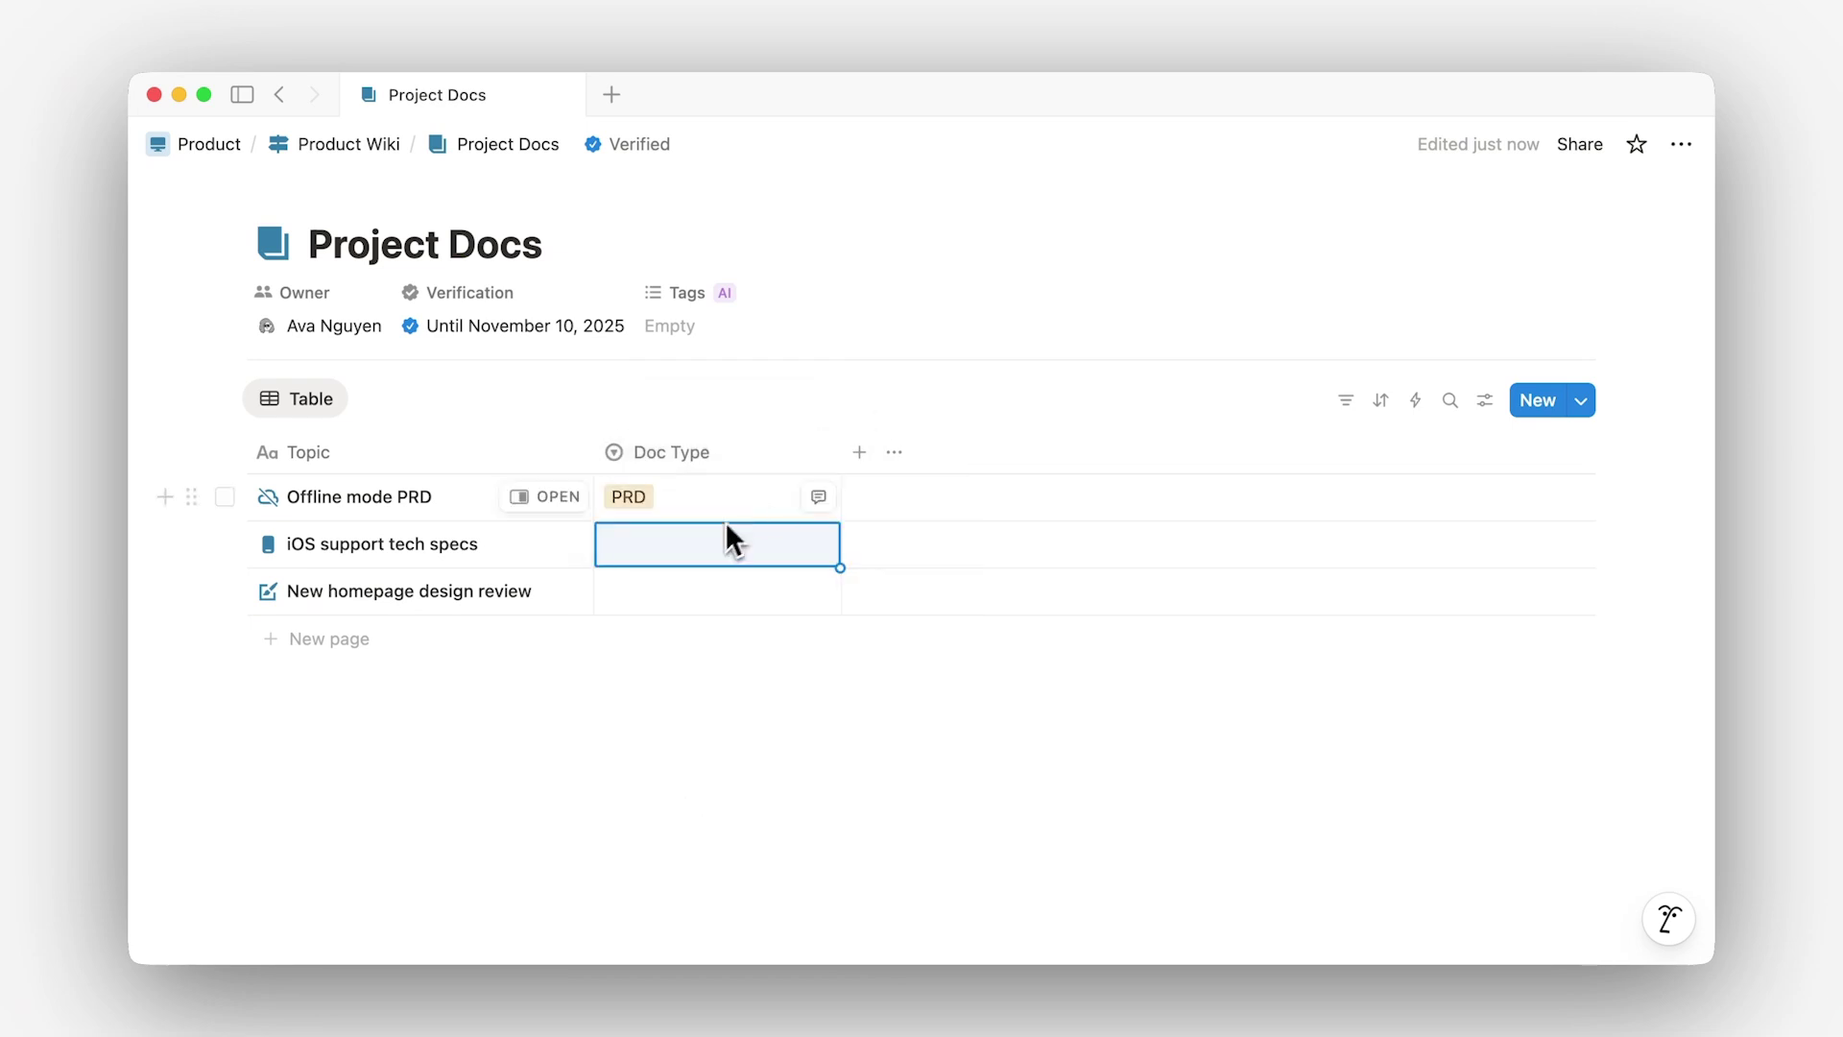
{"action": "type", "text": "Tech specs"}
{"action": "key", "text": "Return"}
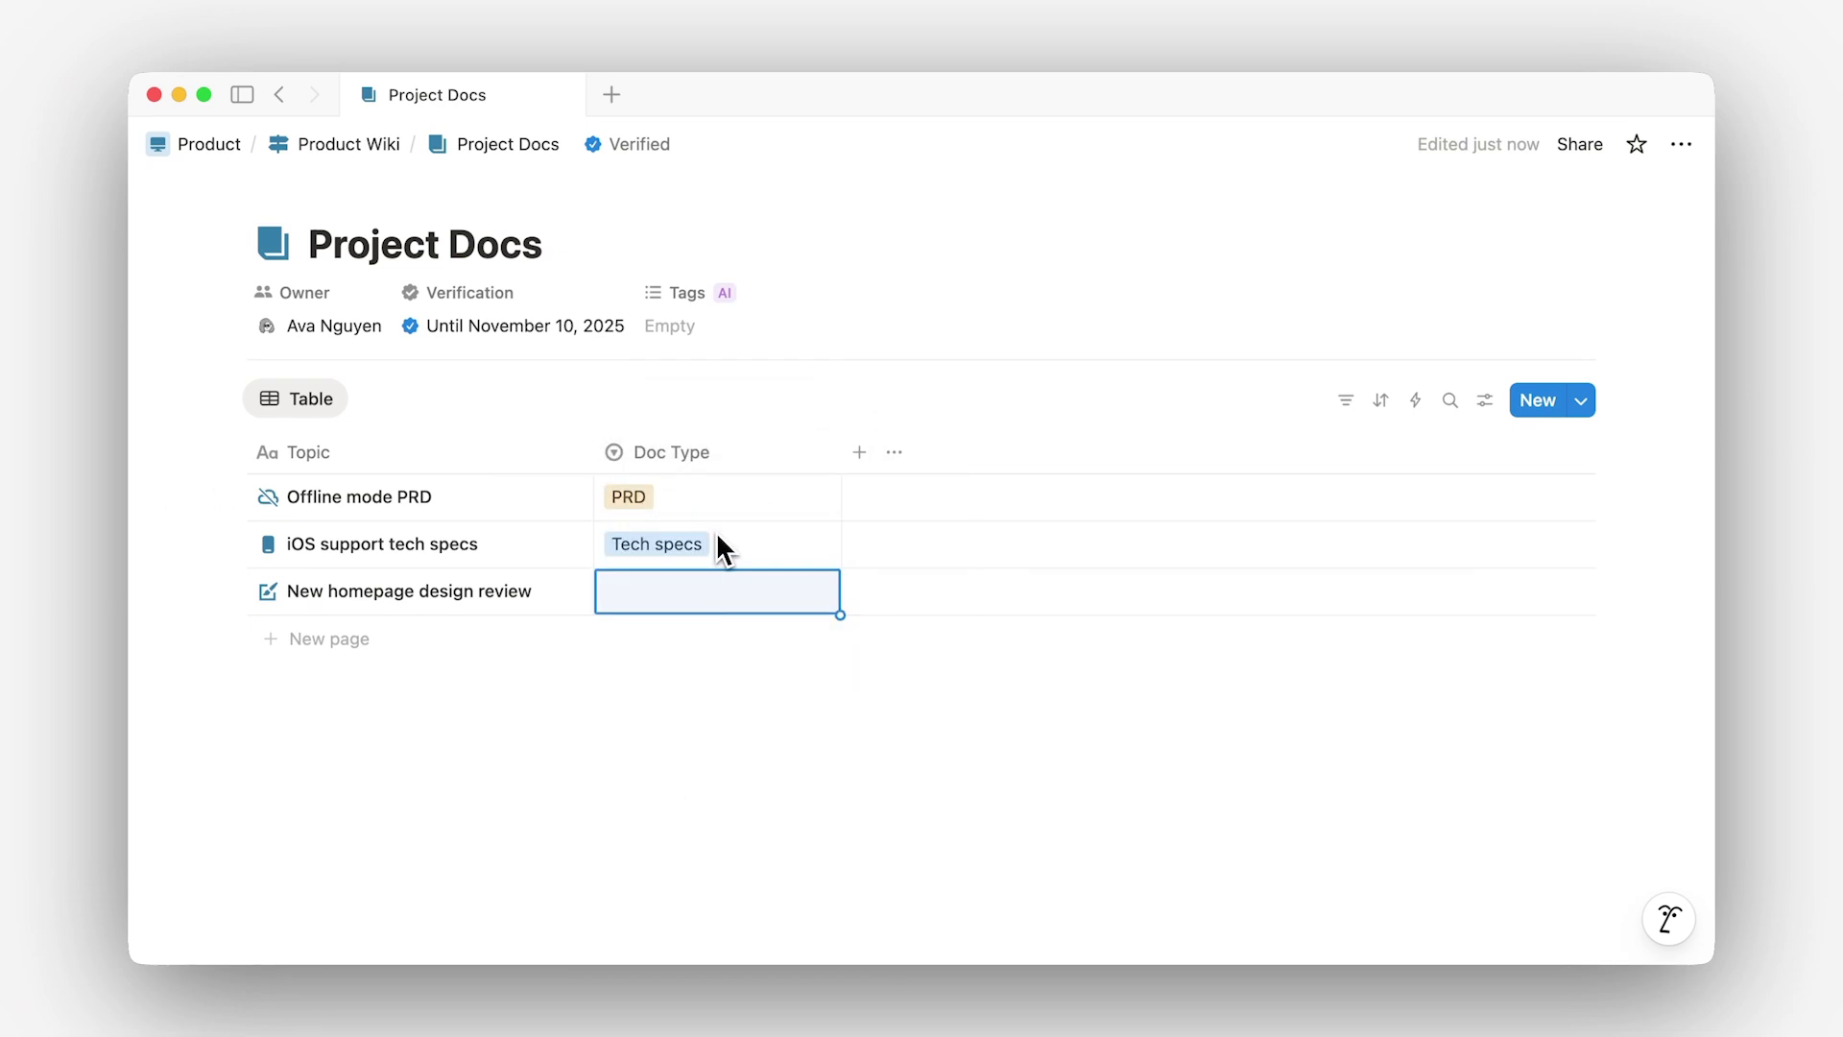
{"action": "left_click", "coordinate": [695, 584]}
{"action": "type", "text": "Design"}
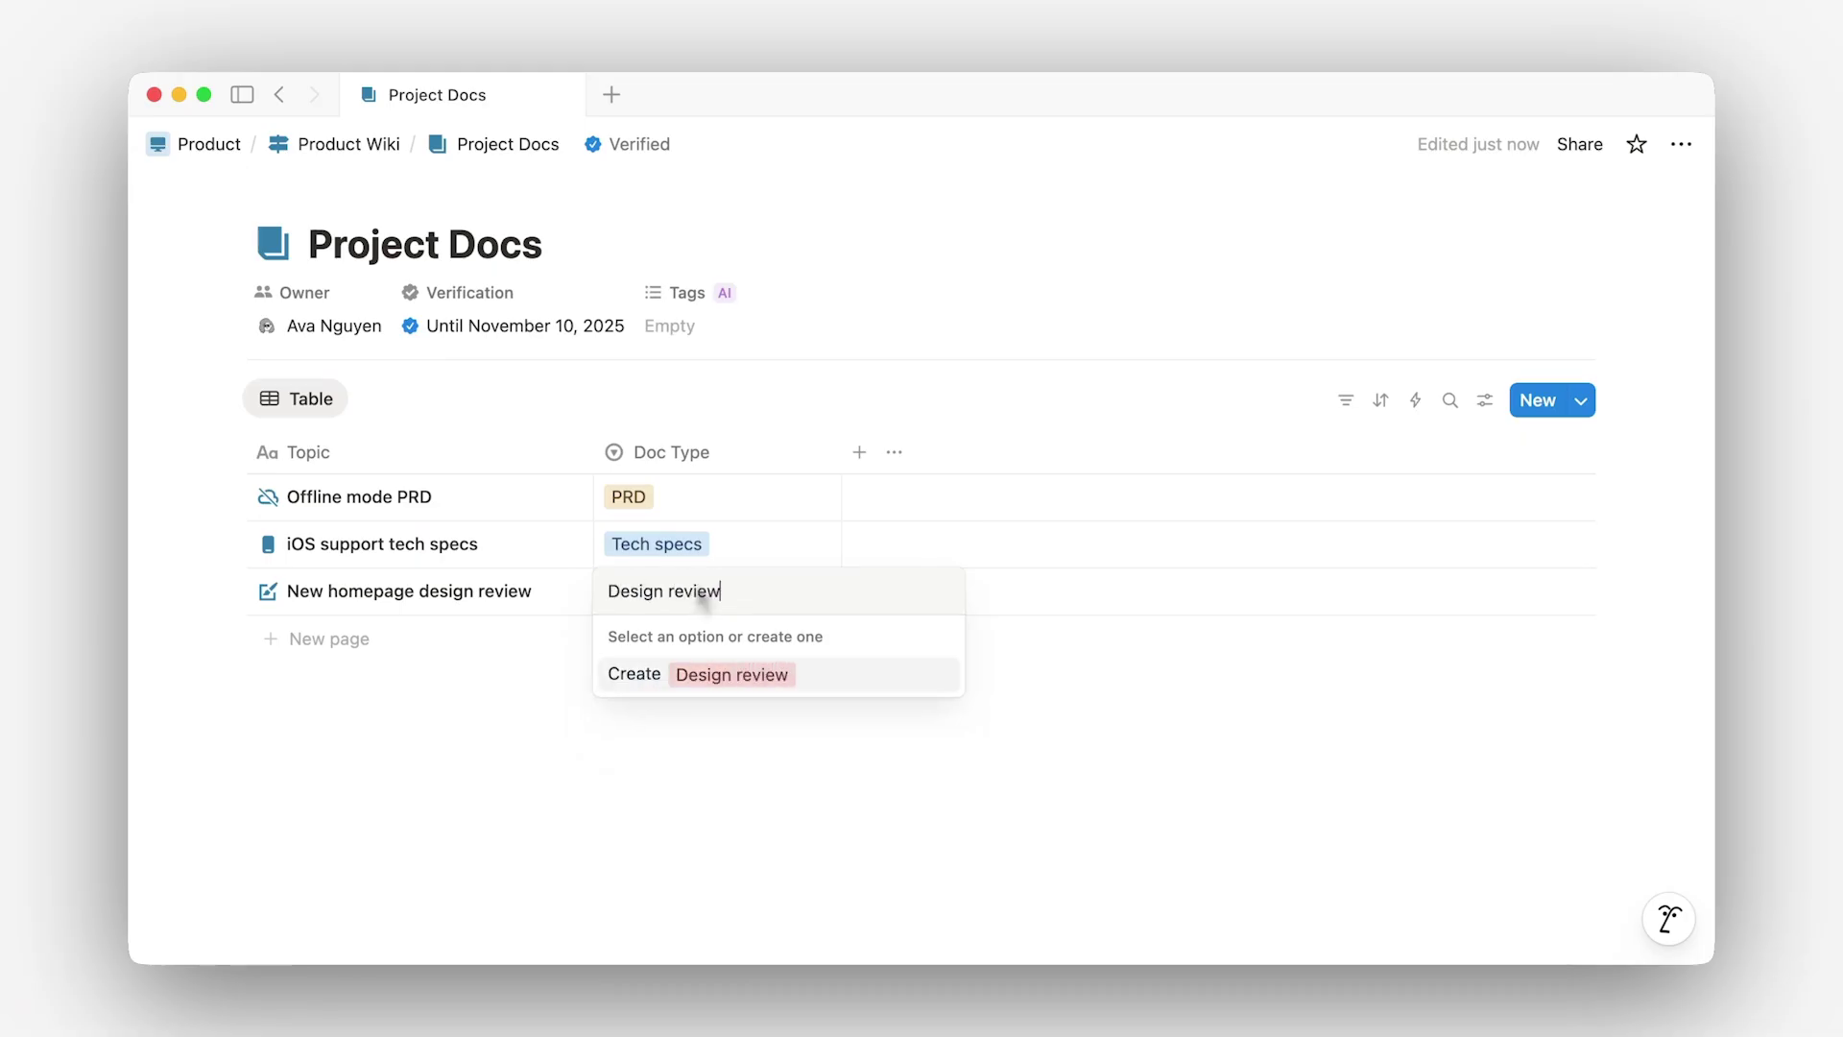
{"action": "type", "text": " review"}
{"action": "key", "text": "Return"}
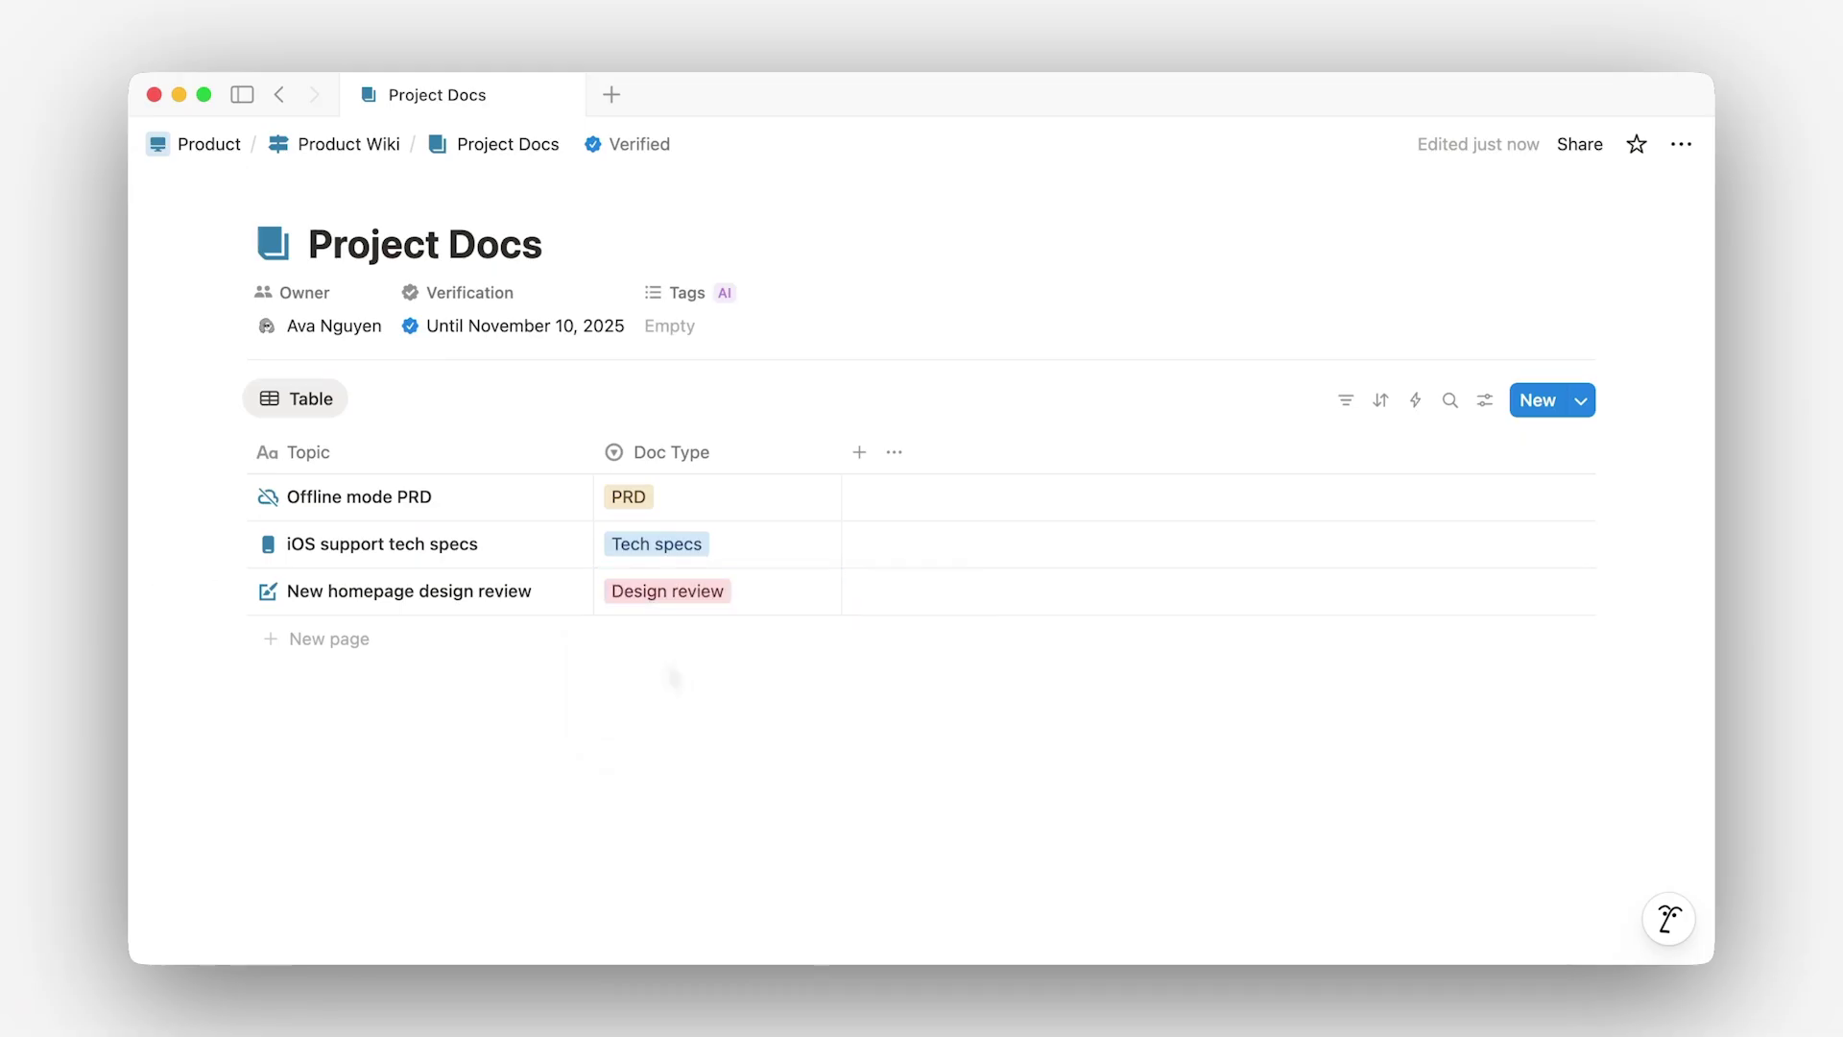
Add a Status column, marking the second row In review and the third Accepted.
{"action": "left_click", "coordinate": [860, 452]}
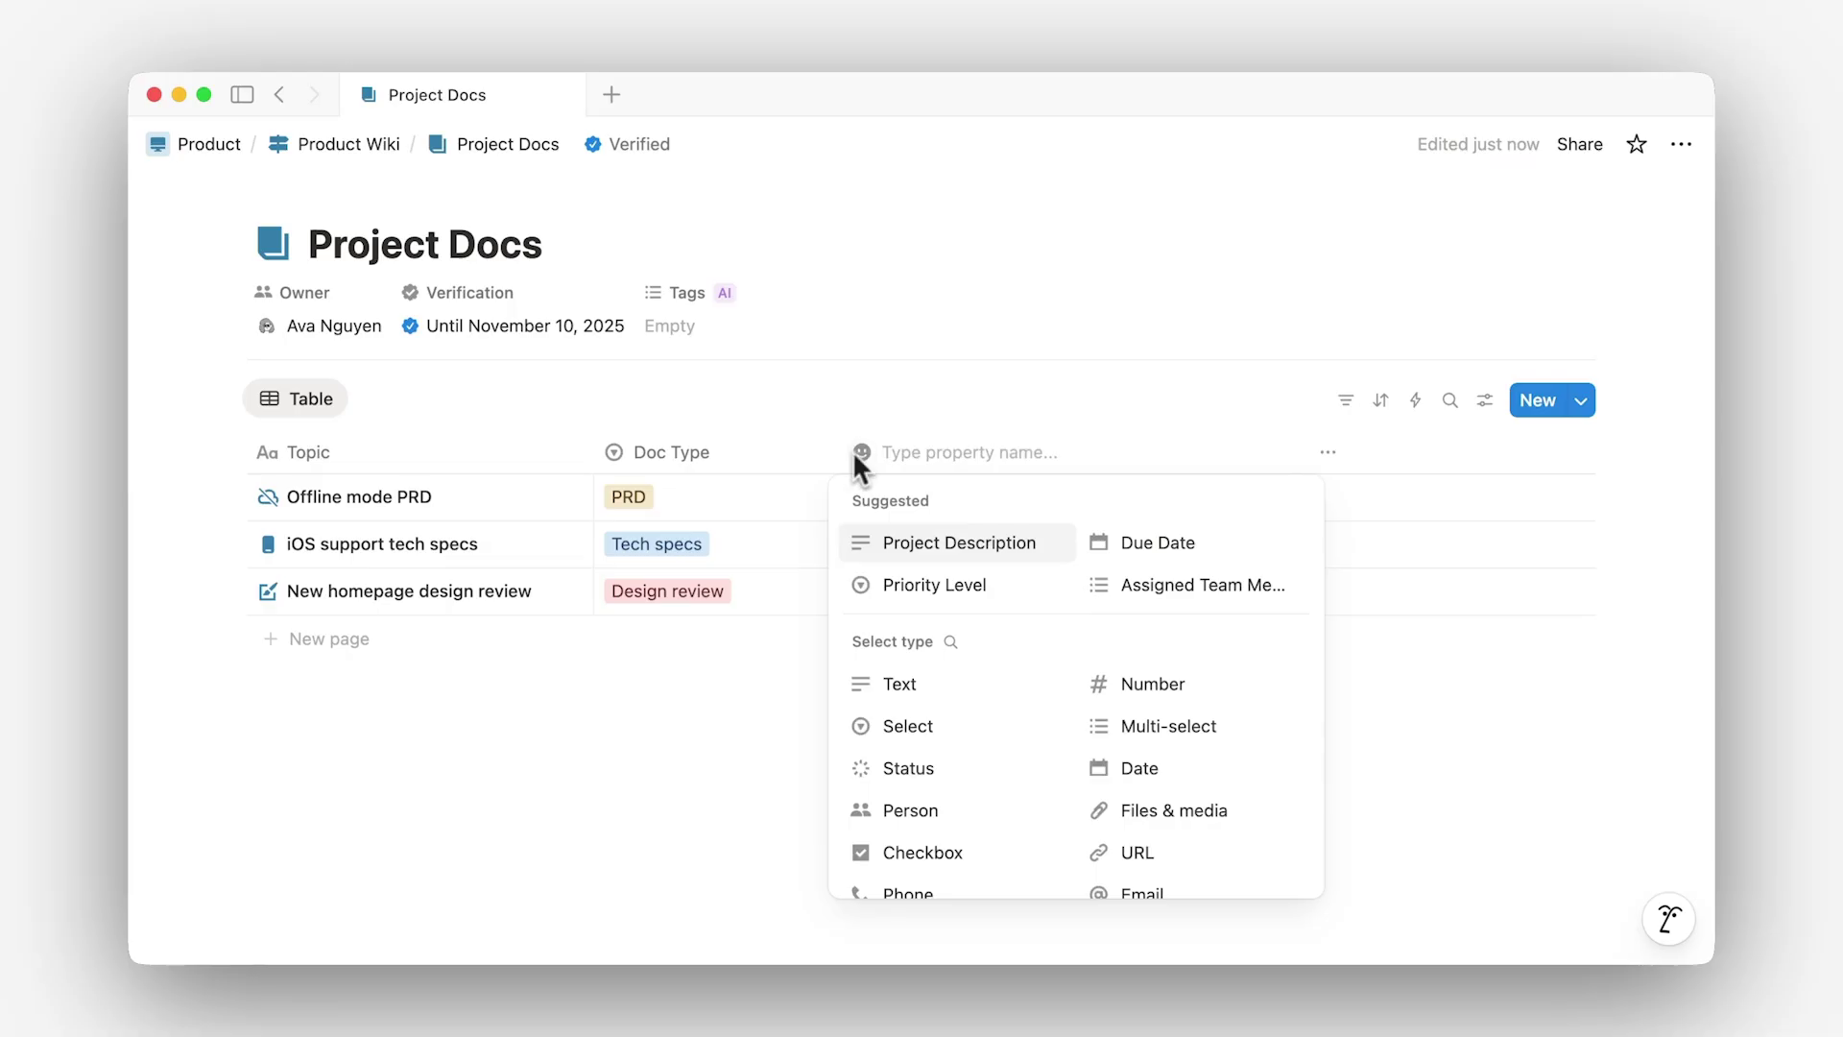
{"action": "left_click", "coordinate": [906, 770]}
{"action": "left_click", "coordinate": [1020, 556]}
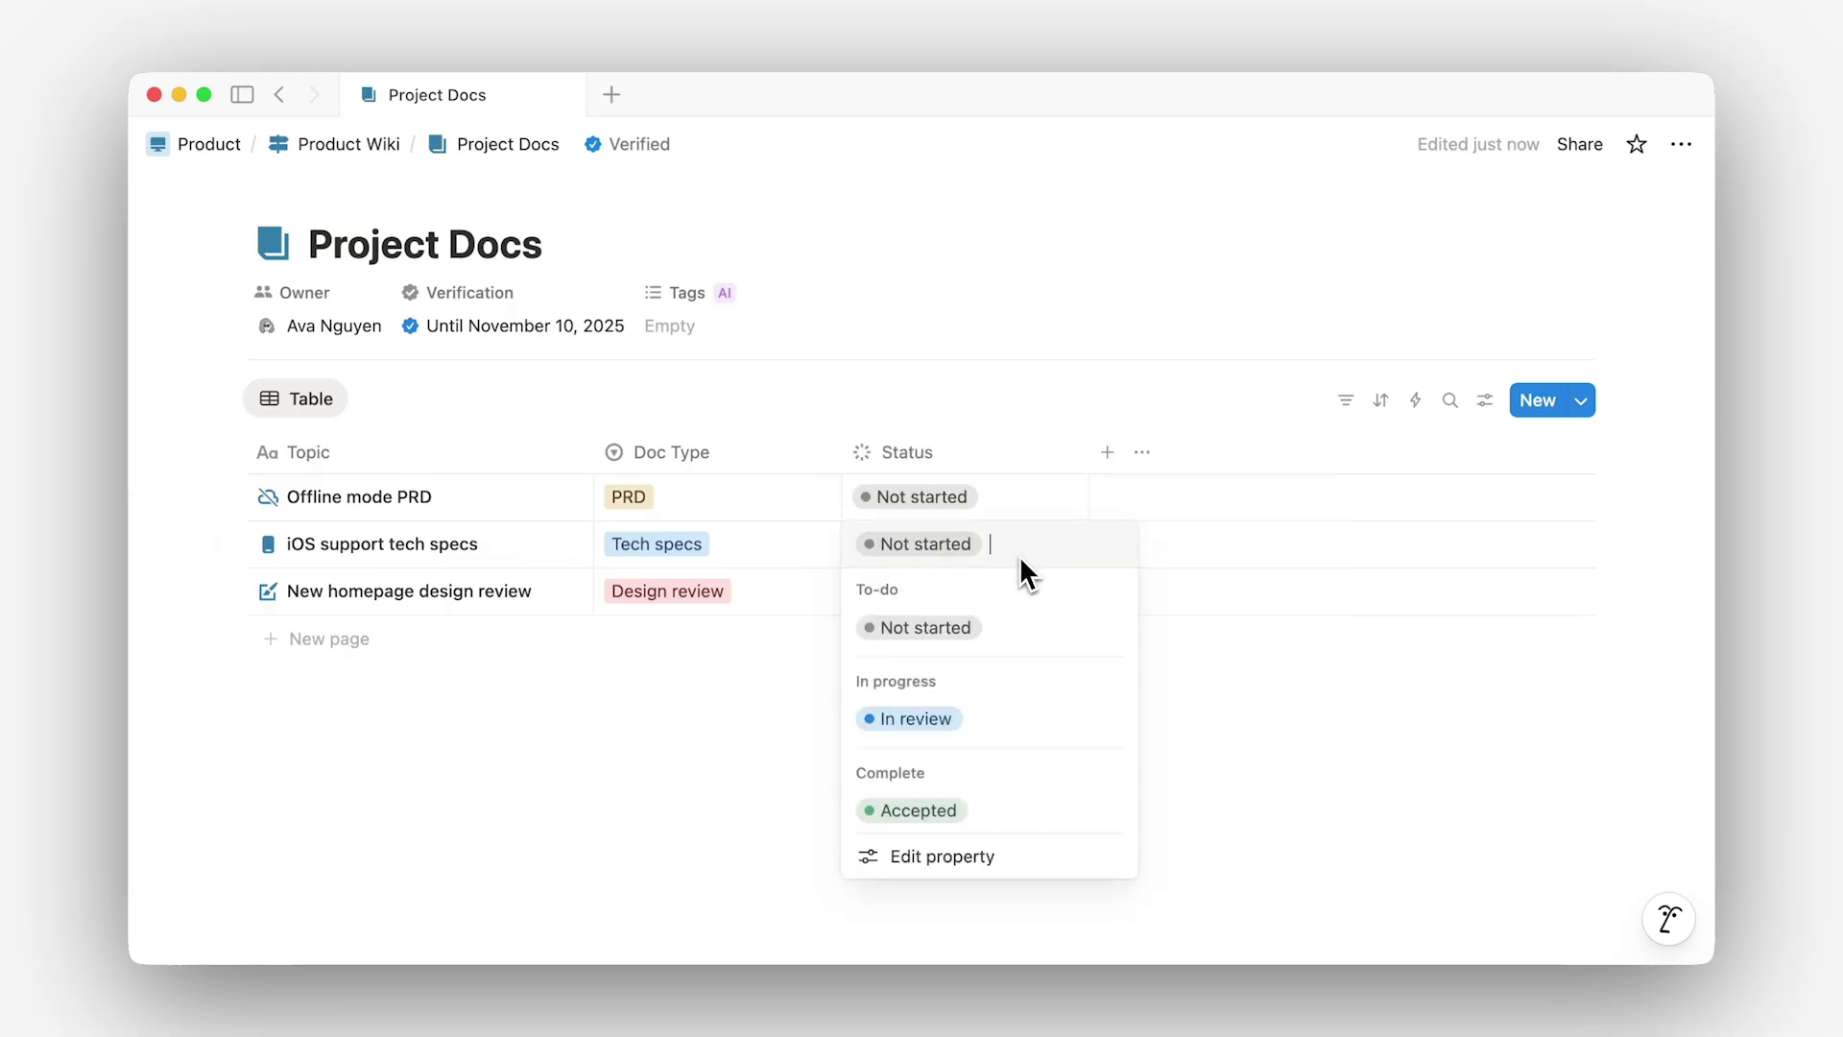
{"action": "left_click", "coordinate": [1004, 719]}
{"action": "left_click", "coordinate": [1017, 601]}
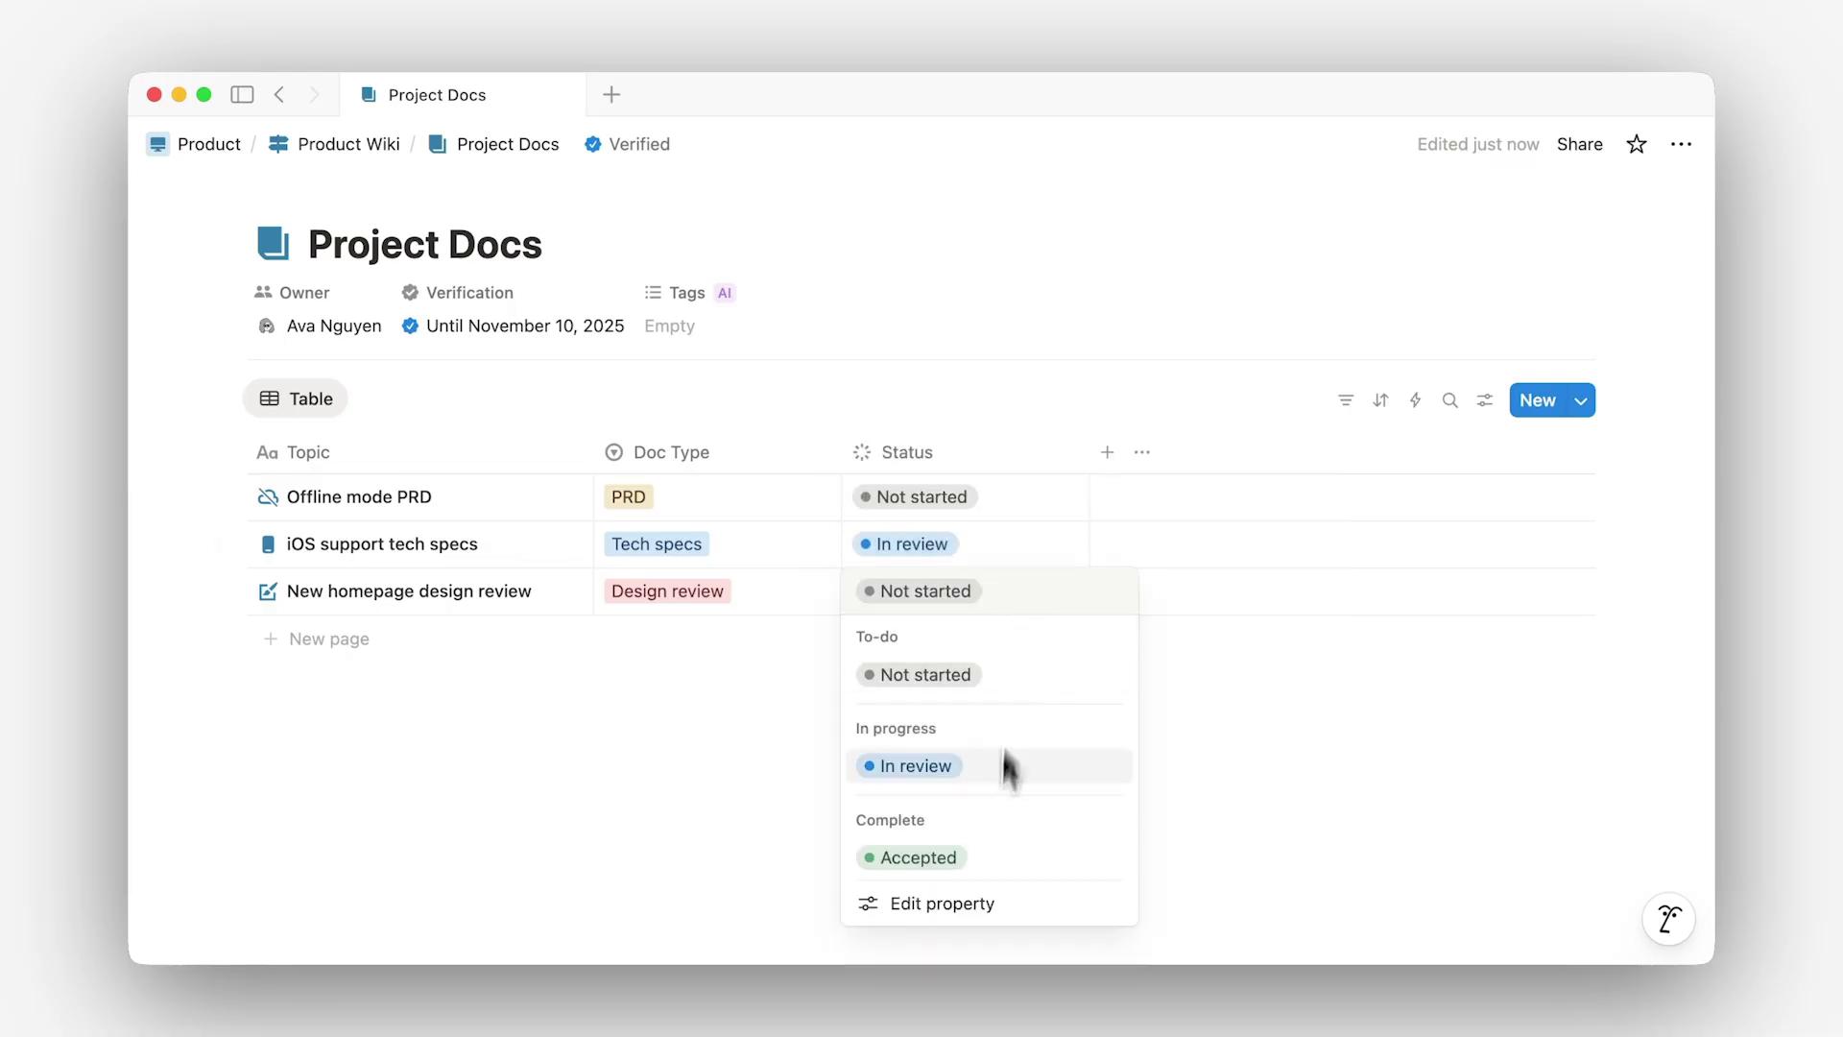
{"action": "left_click", "coordinate": [991, 858]}
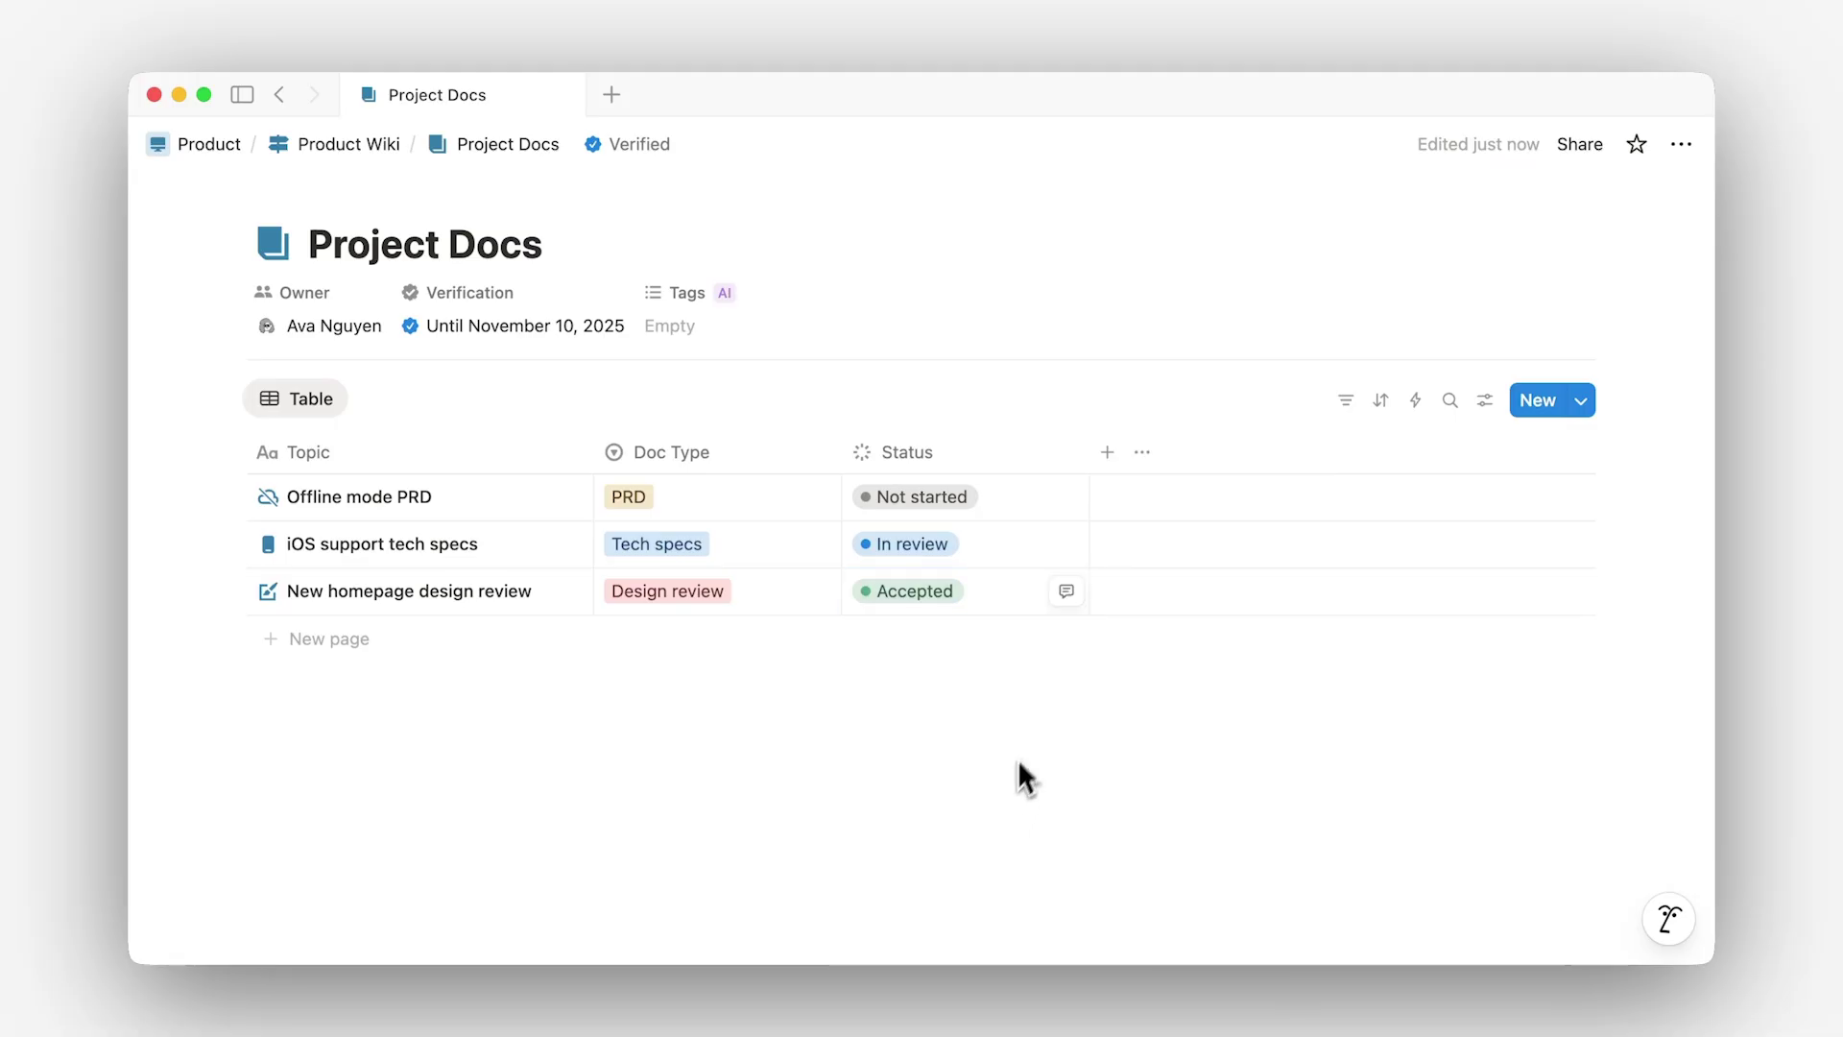
Add a Last edited time column to the table.
{"action": "left_click", "coordinate": [1107, 452]}
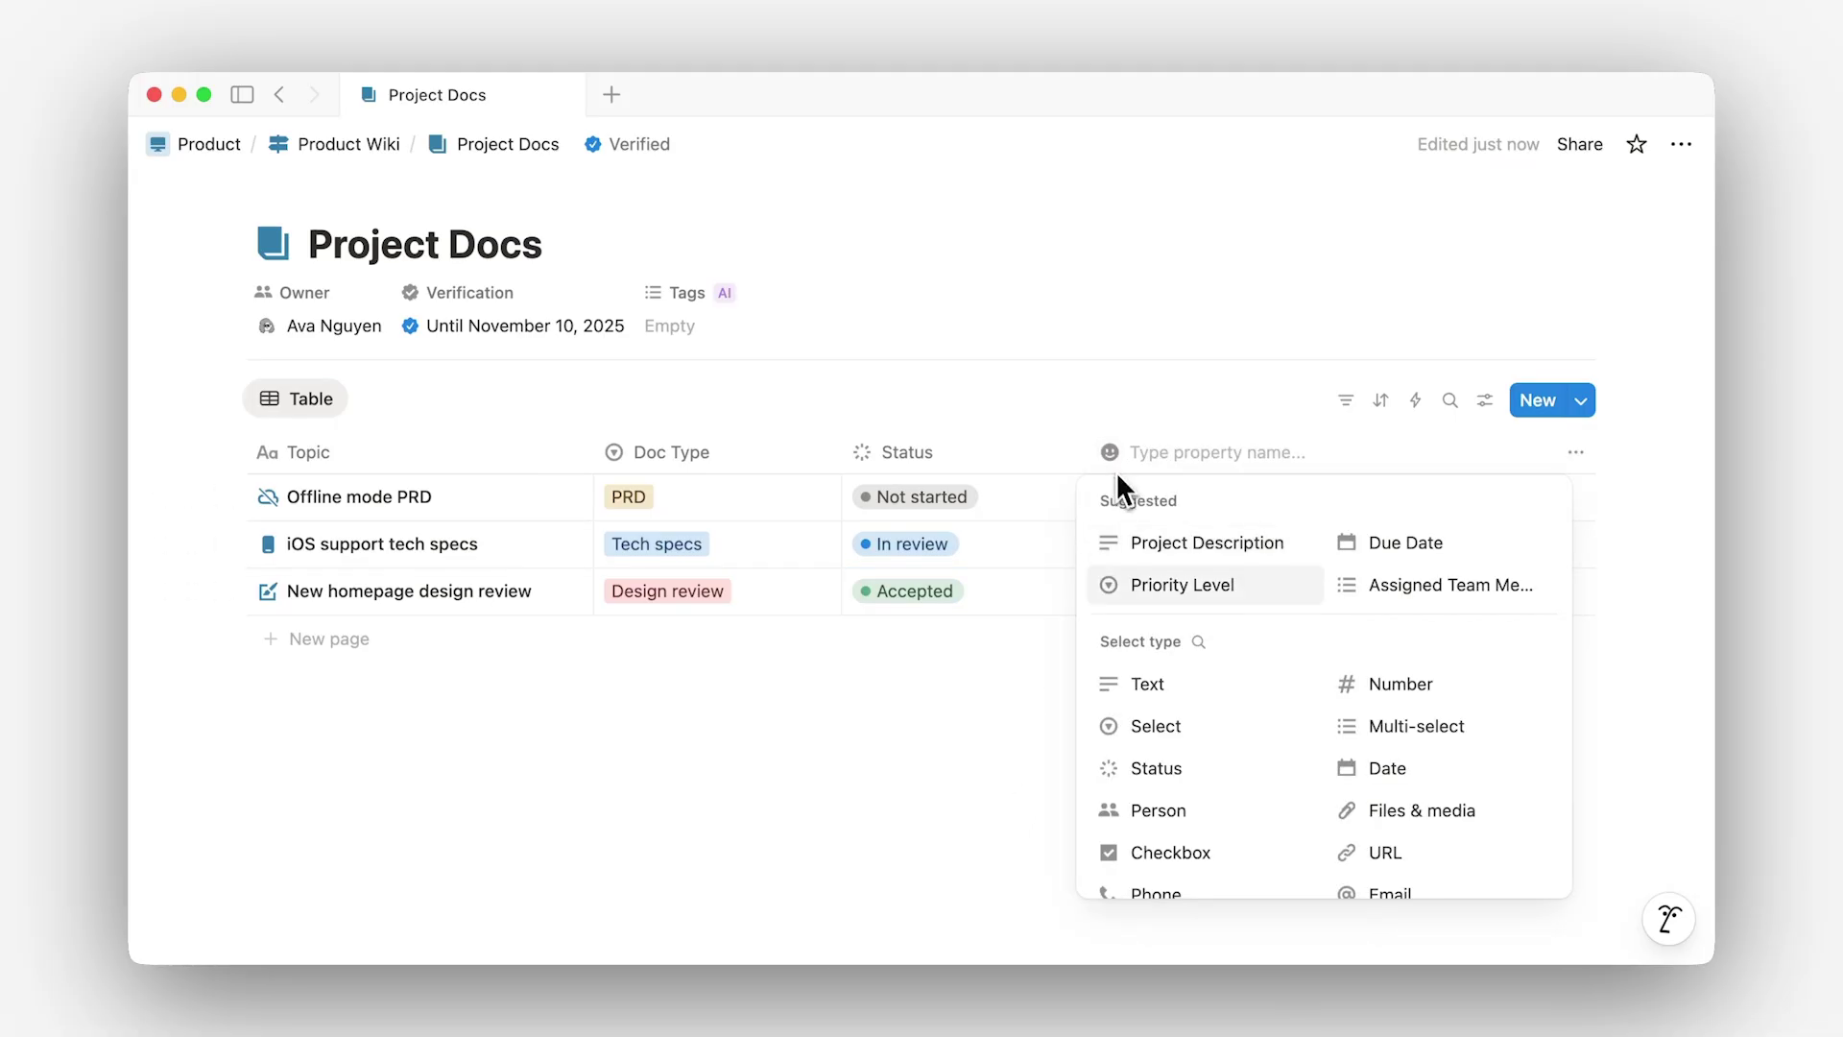
{"action": "scroll", "coordinate": [1139, 650], "scroll_direction": "down", "scroll_amount": 5}
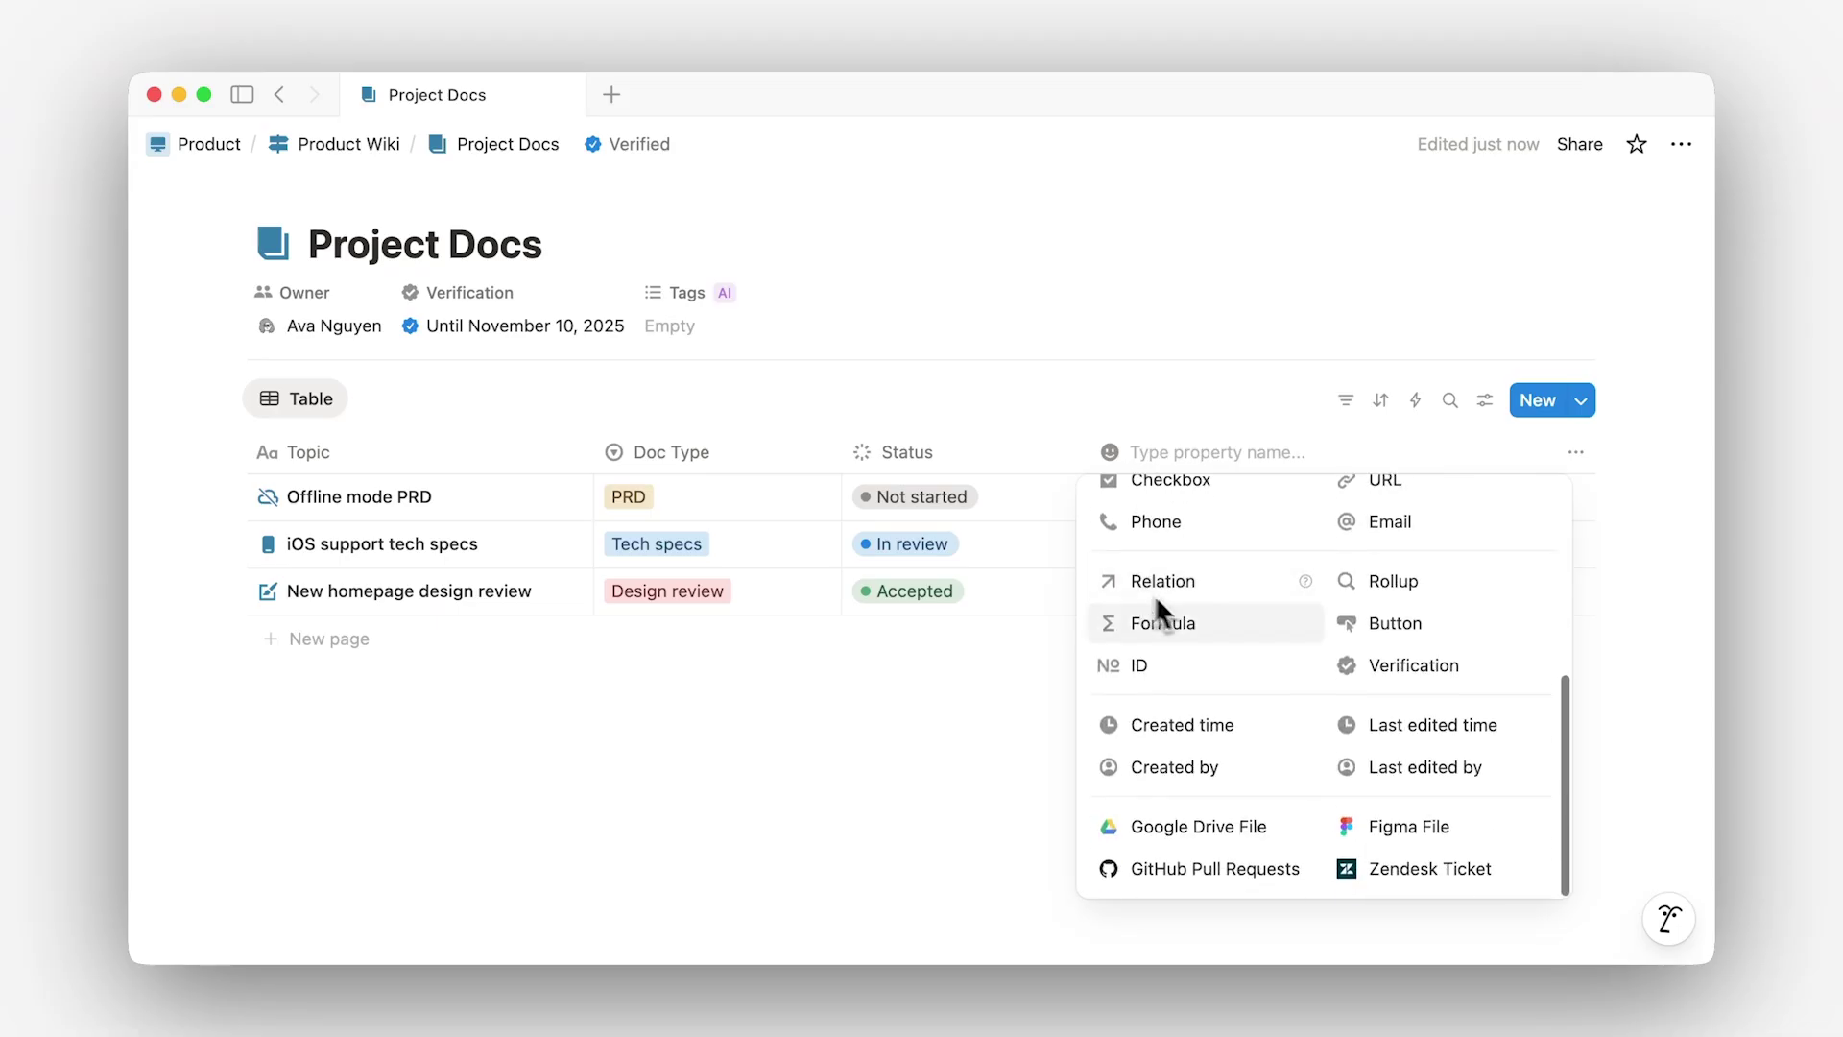
{"action": "left_click", "coordinate": [1368, 722]}
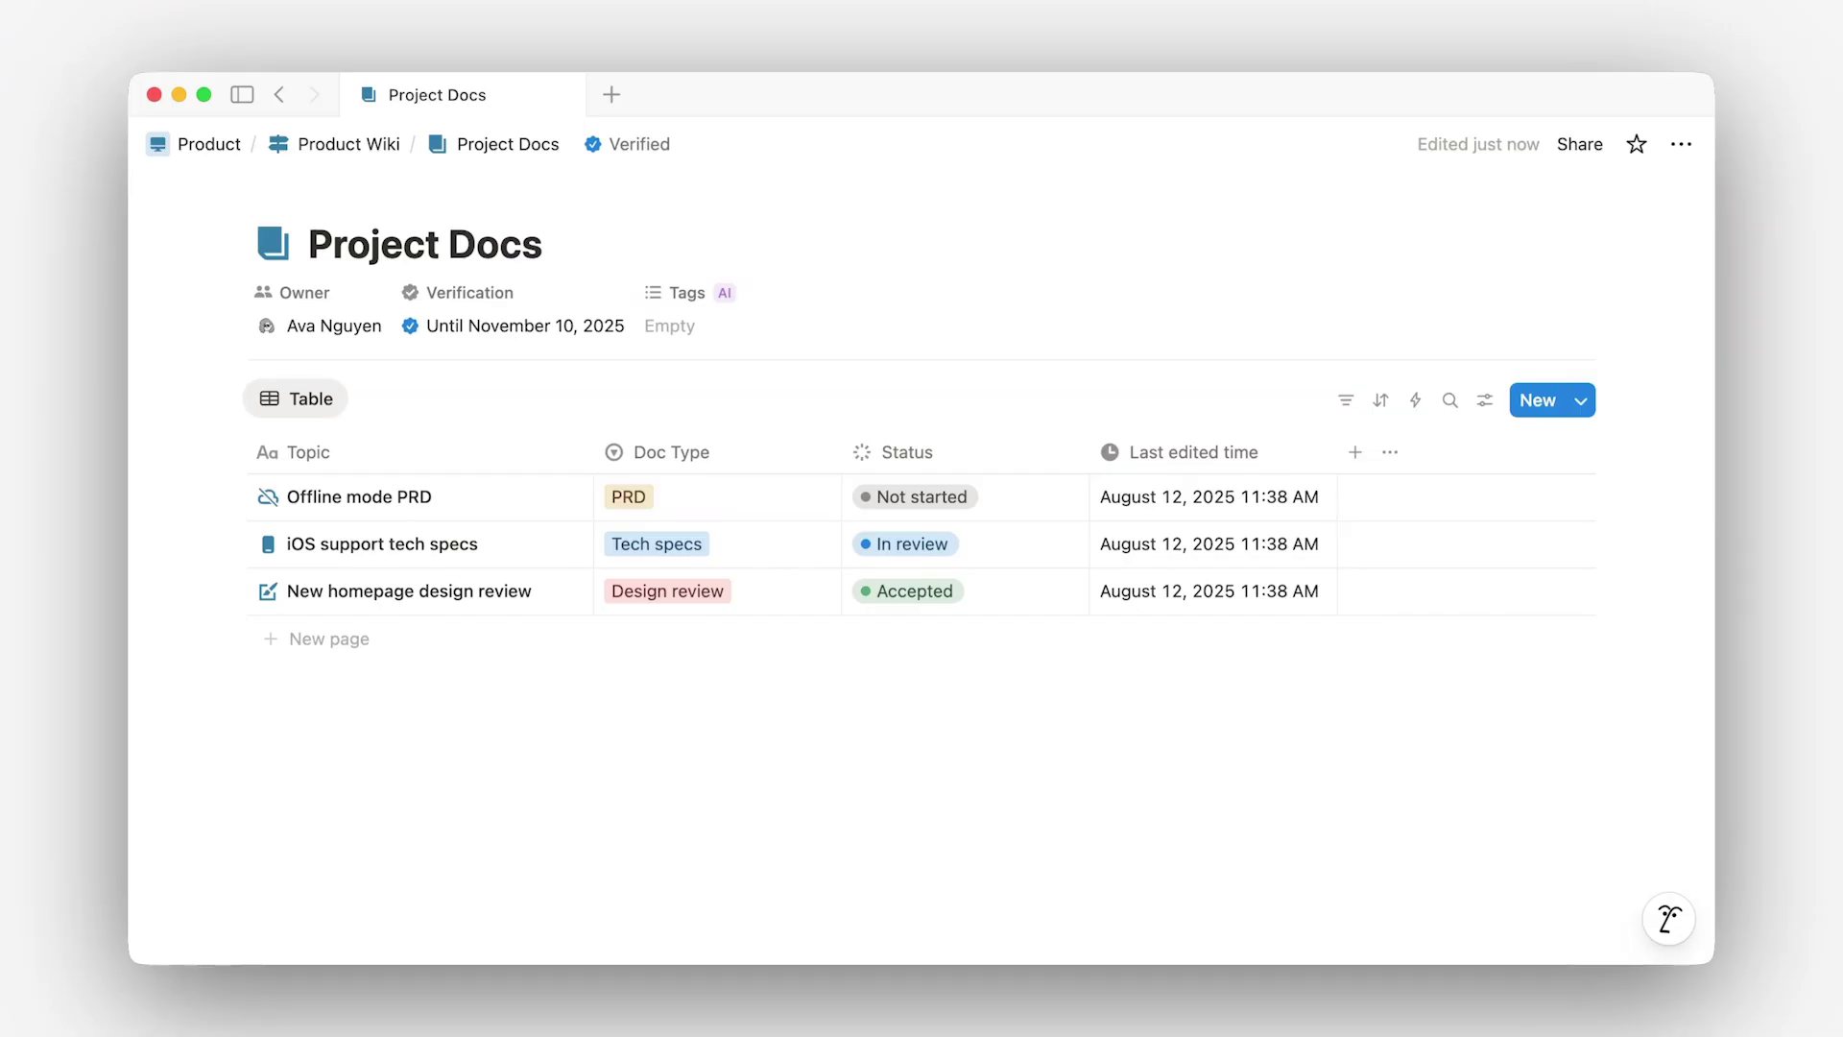
Create a new template titled Product Requirements Doc with Doc Type PRD.
{"action": "left_click", "coordinate": [1580, 400]}
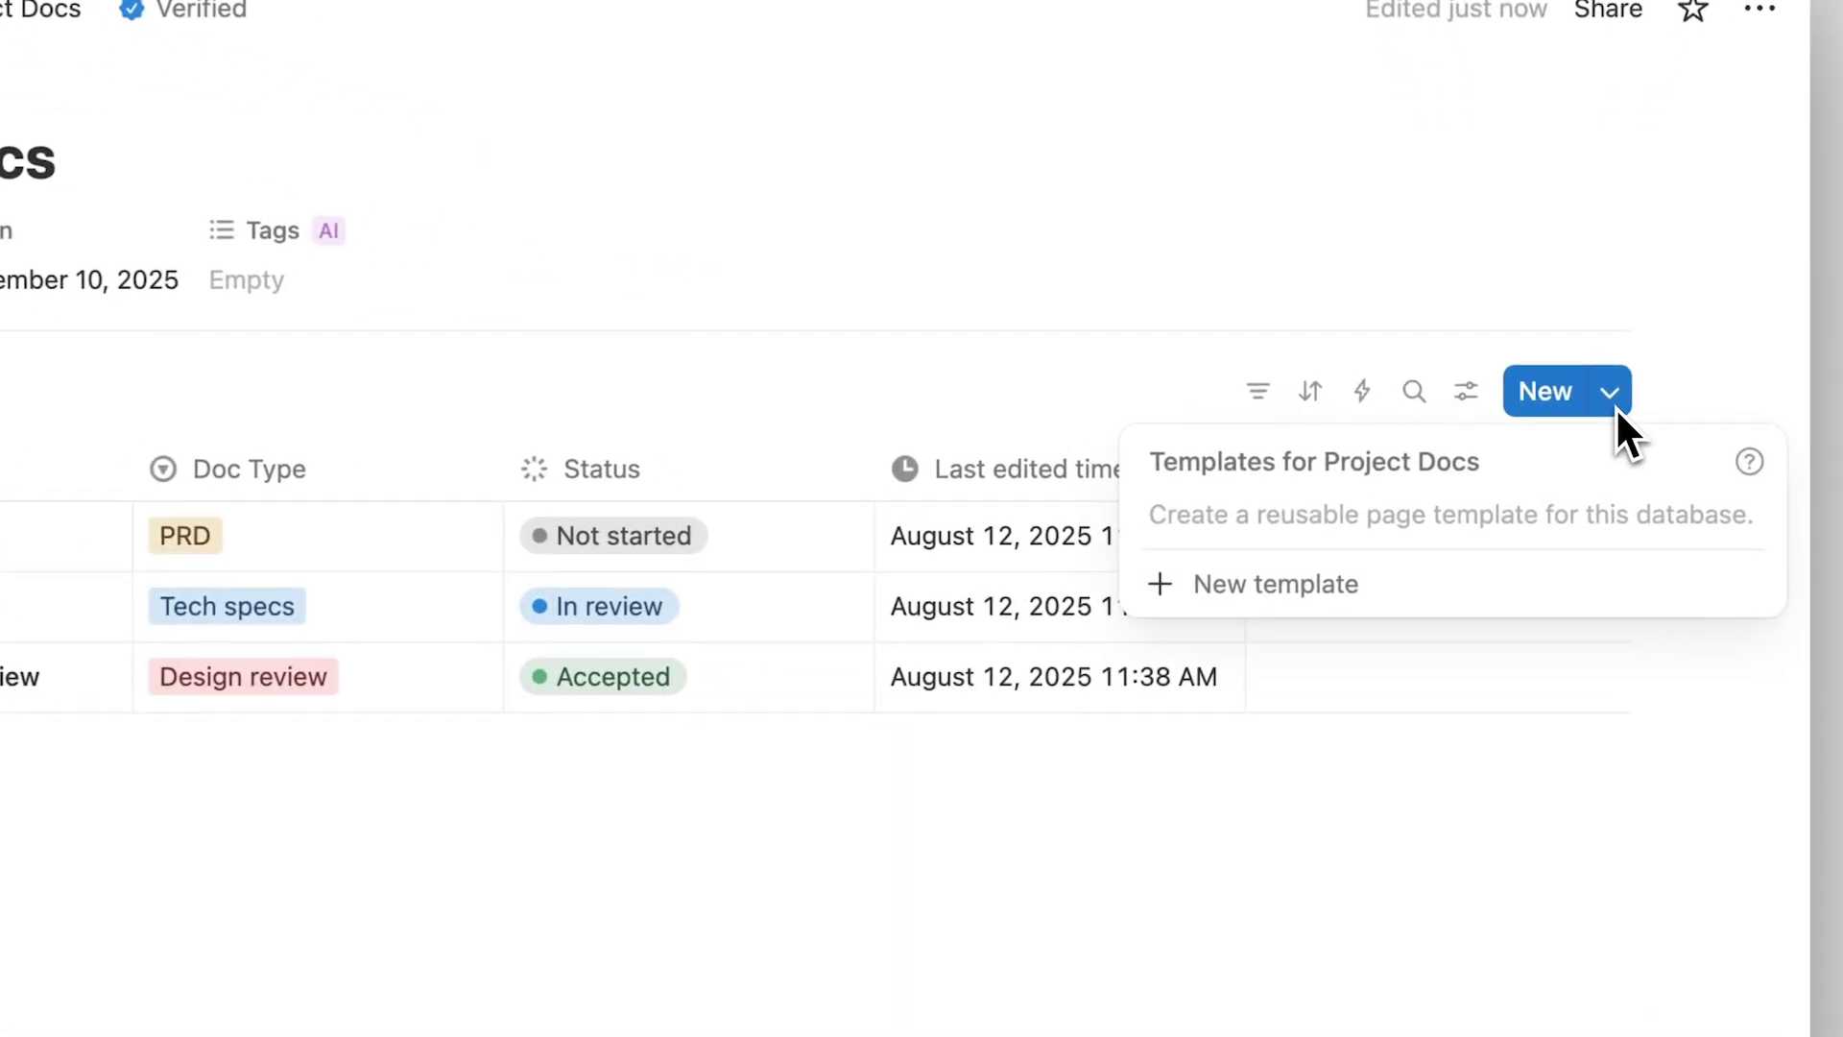
{"action": "left_click", "coordinate": [1523, 585]}
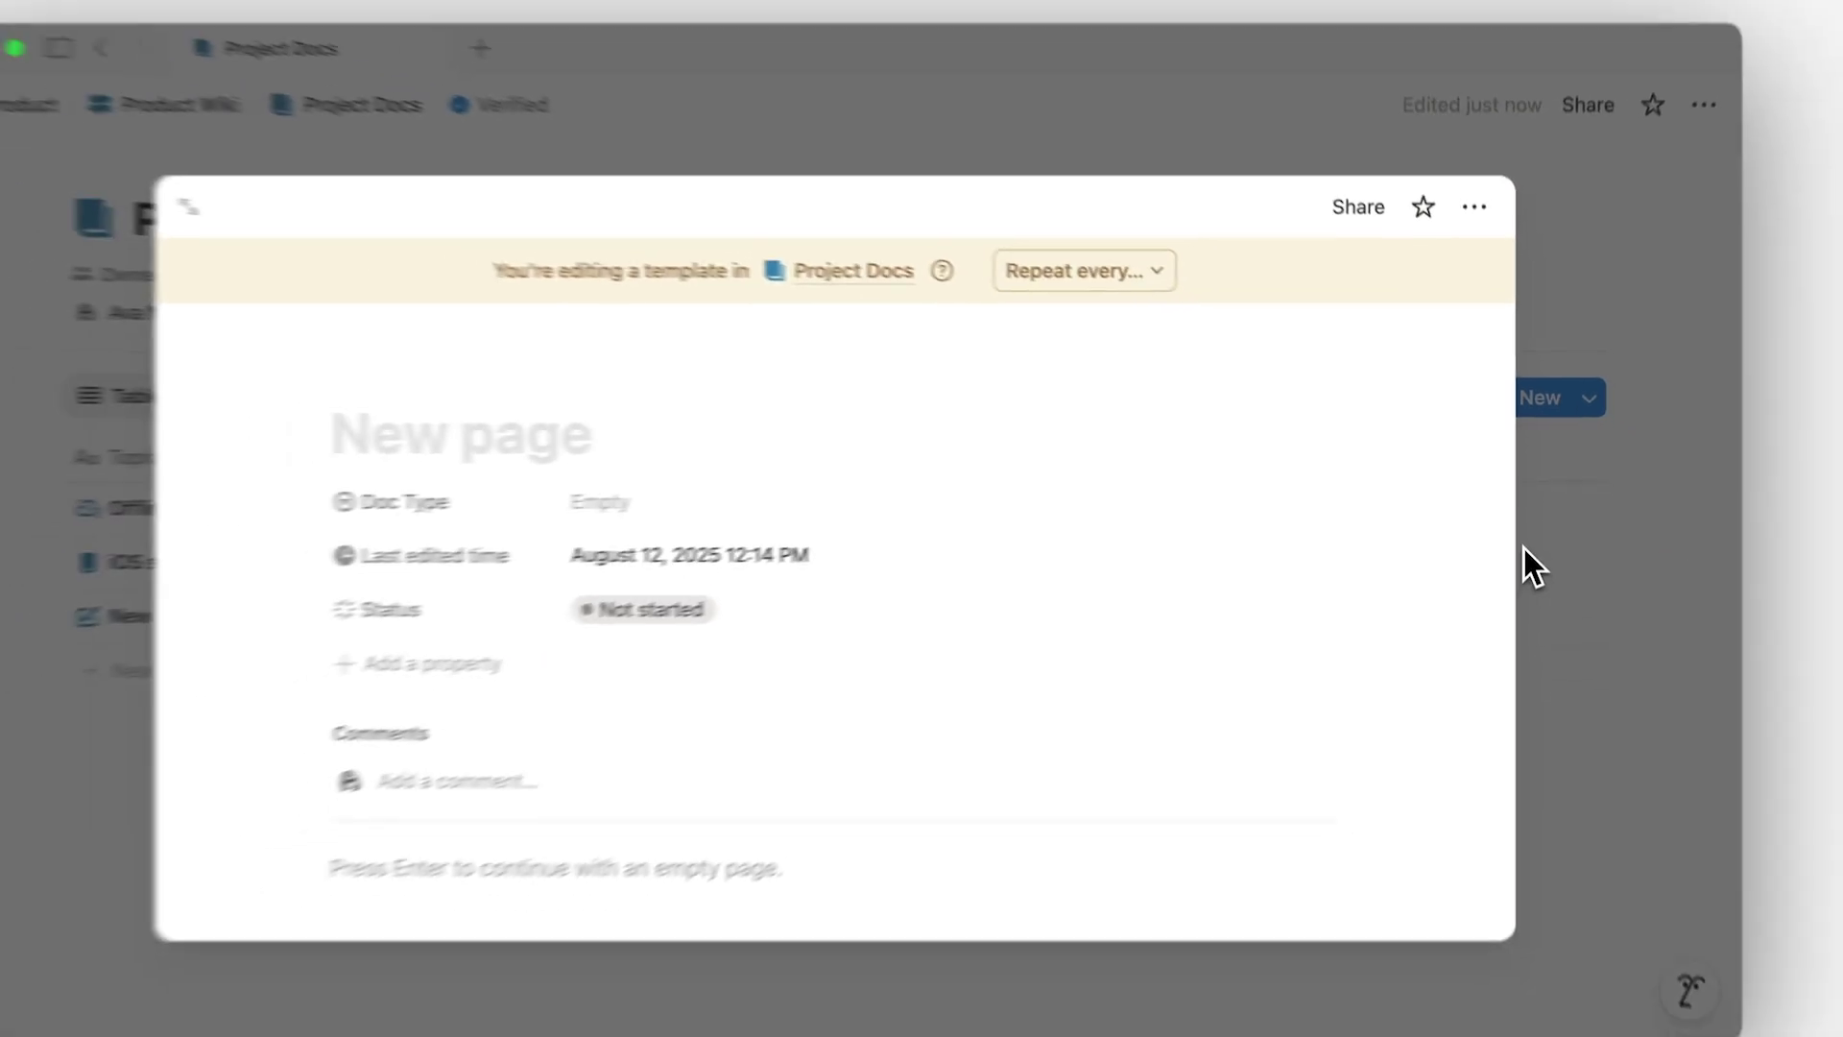
{"action": "type", "text": "Pro"}
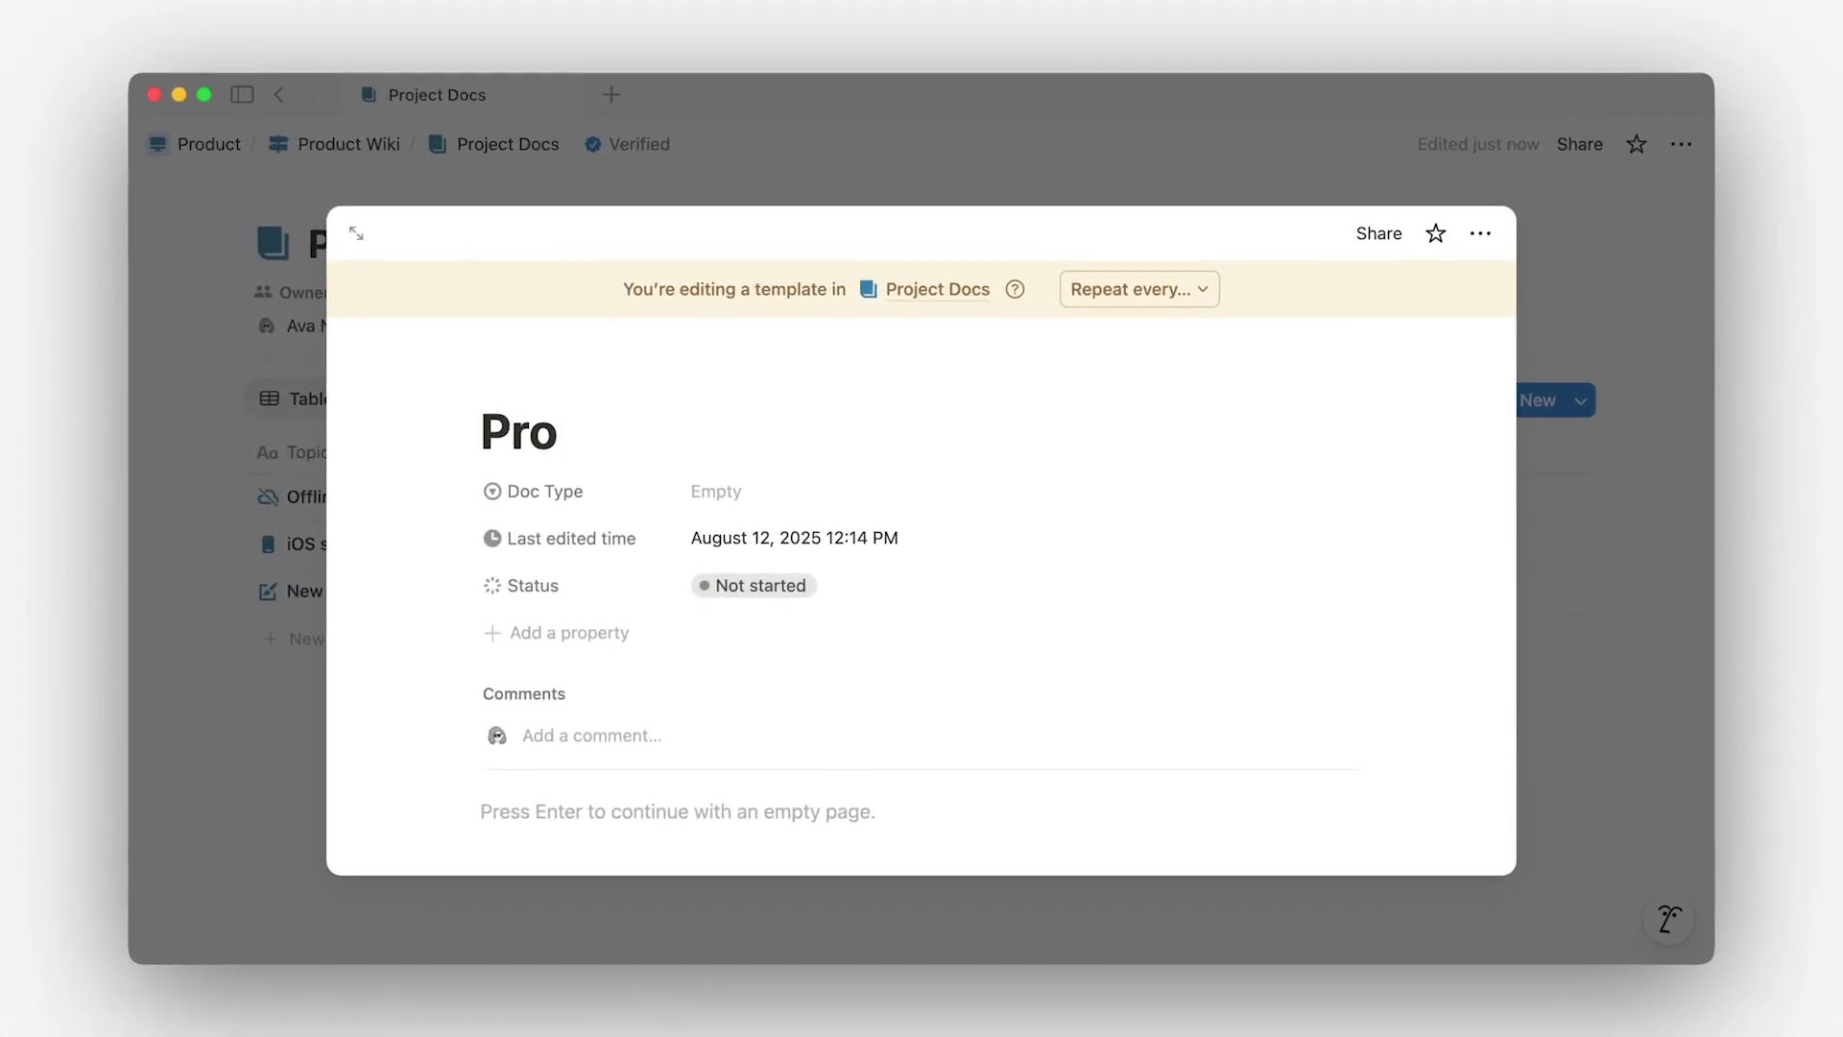
{"action": "type", "text": "duct Requirements Doc"}
{"action": "left_click", "coordinate": [1046, 509]}
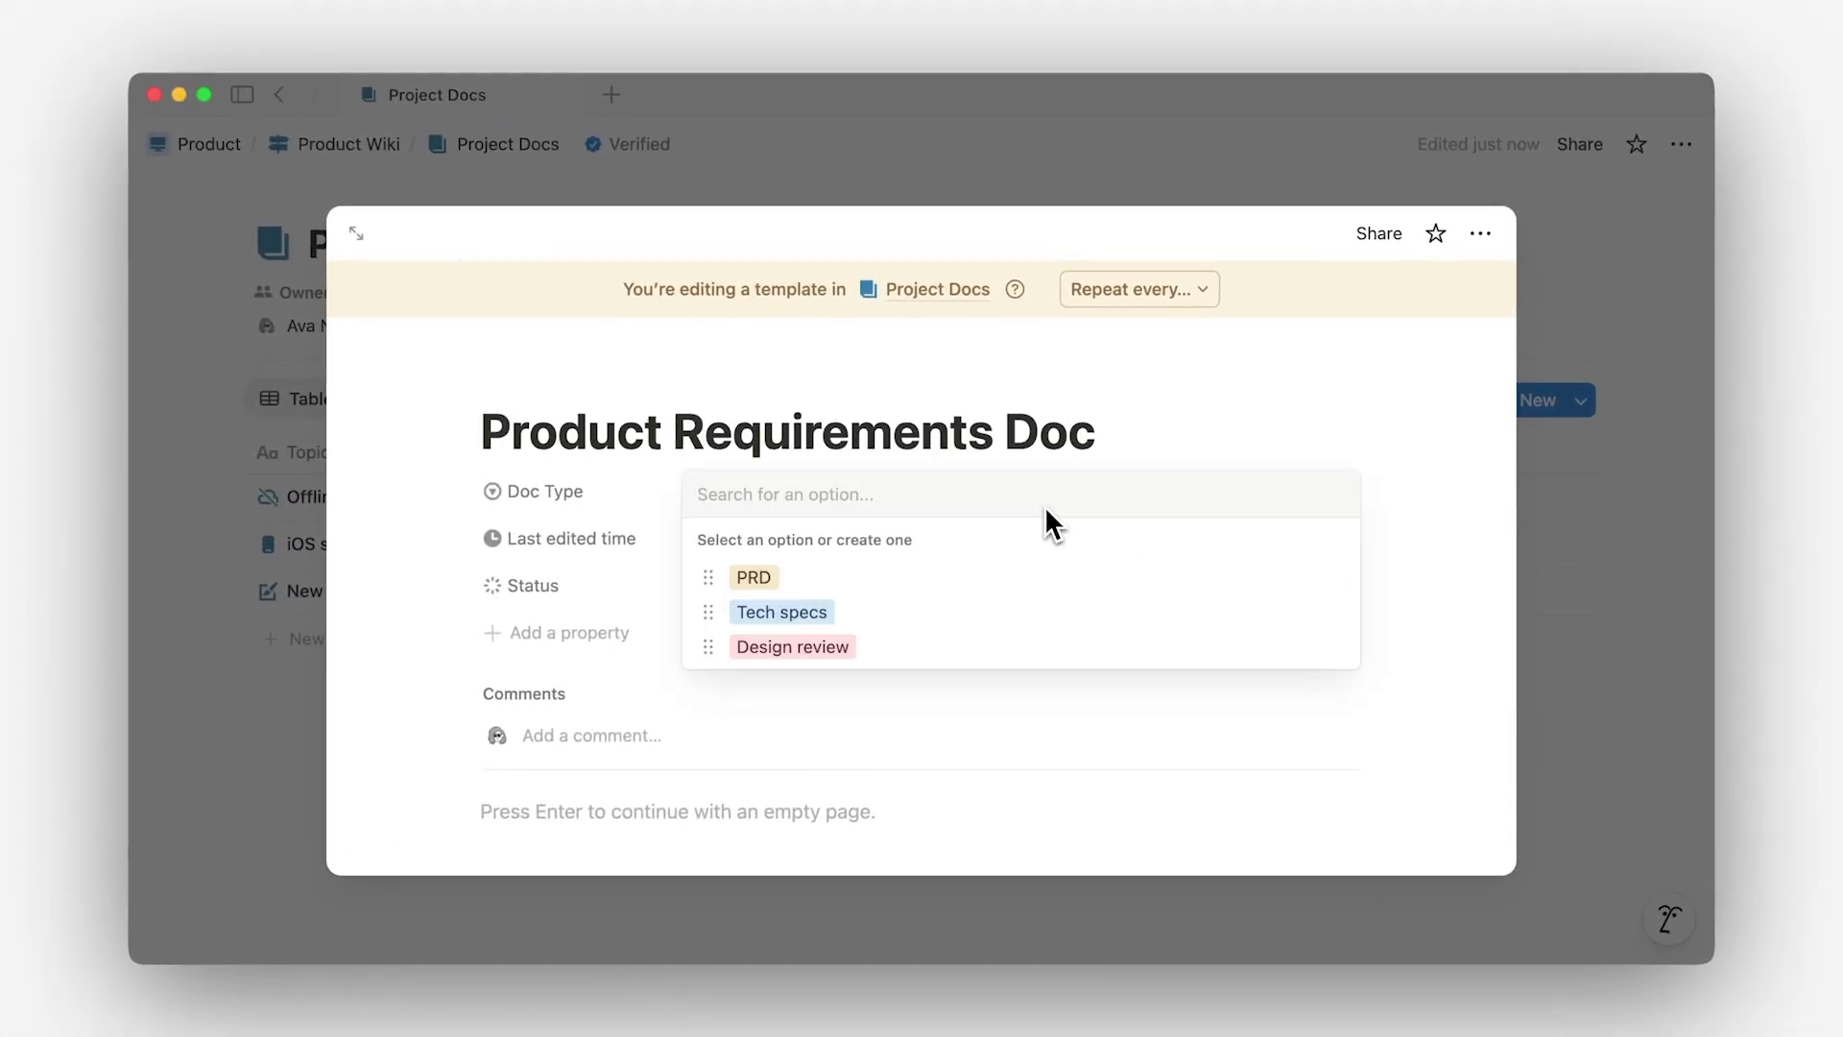
{"action": "key", "text": "Return"}
Paste the Problem Statement, Dependencies and Success Metrics outline into the template and close it.
{"action": "scroll", "coordinate": [1028, 580], "scroll_direction": "down", "scroll_amount": 2}
{"action": "scroll", "coordinate": [1028, 569], "scroll_direction": "down", "scroll_amount": 2}
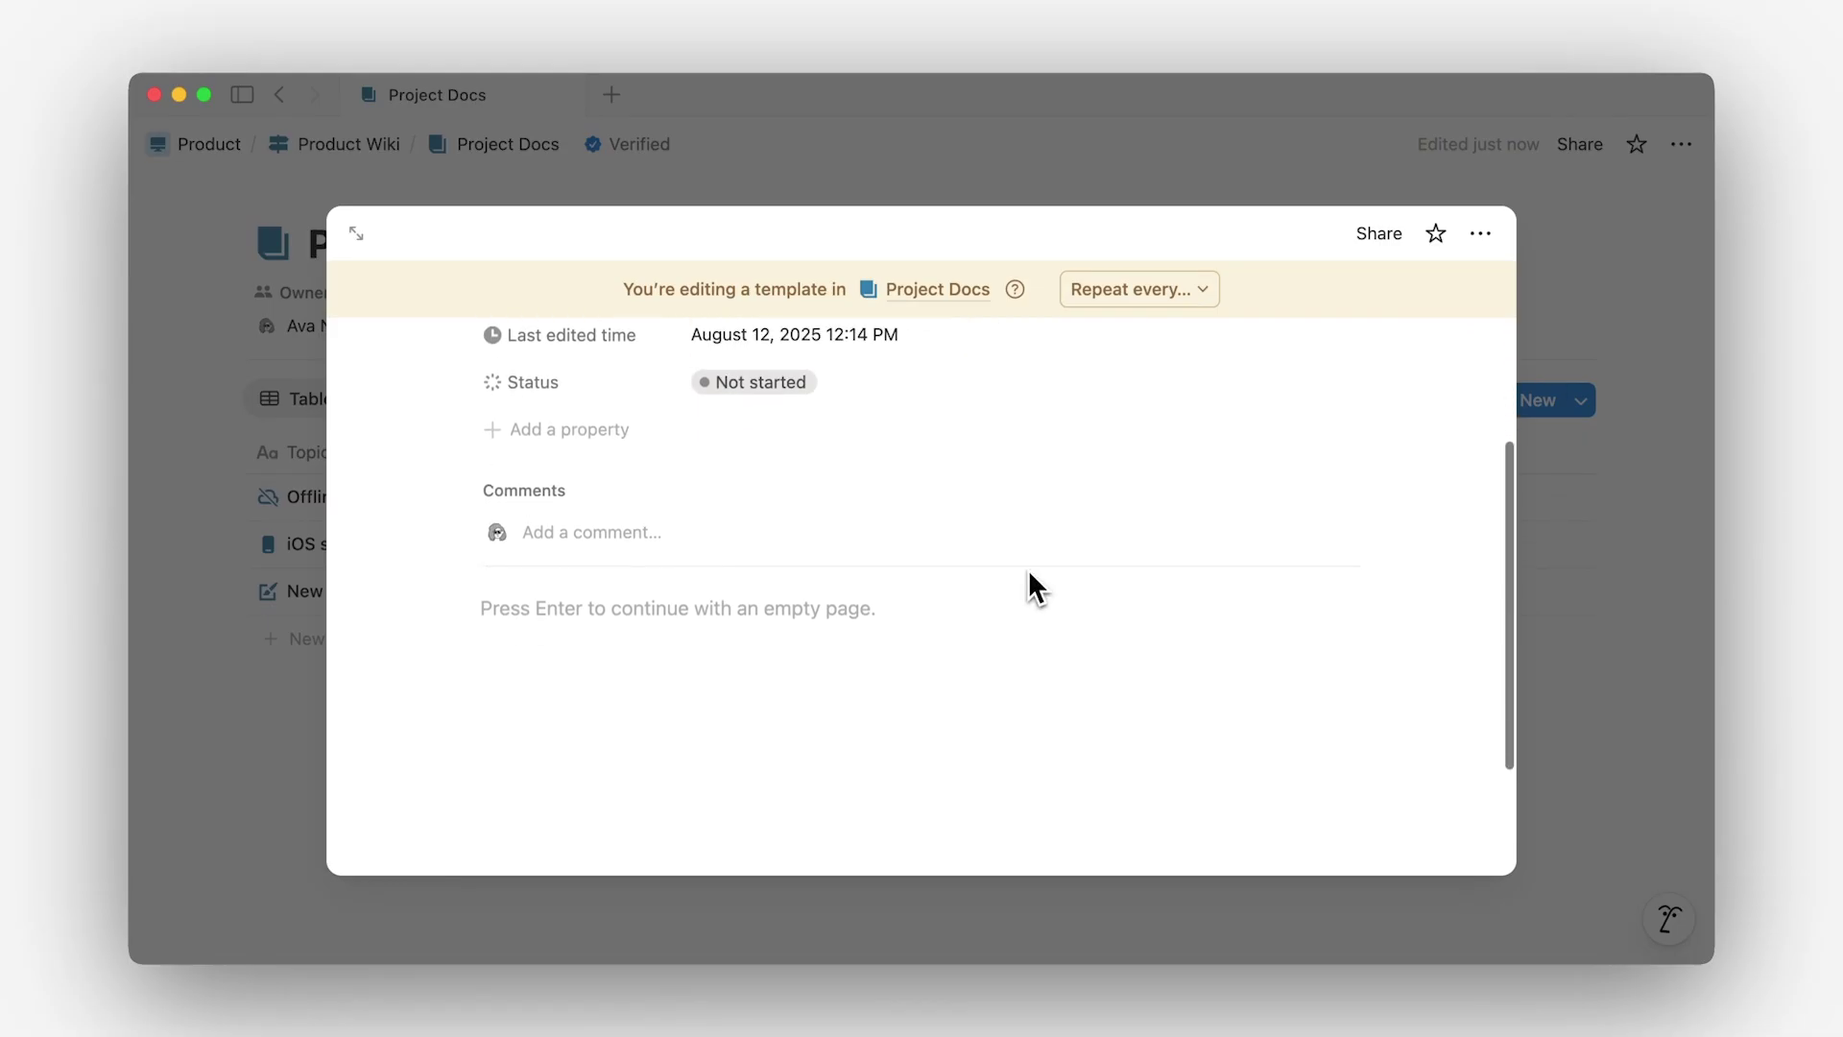
{"action": "left_click", "coordinate": [1022, 586]}
{"action": "key", "text": "super+v"}
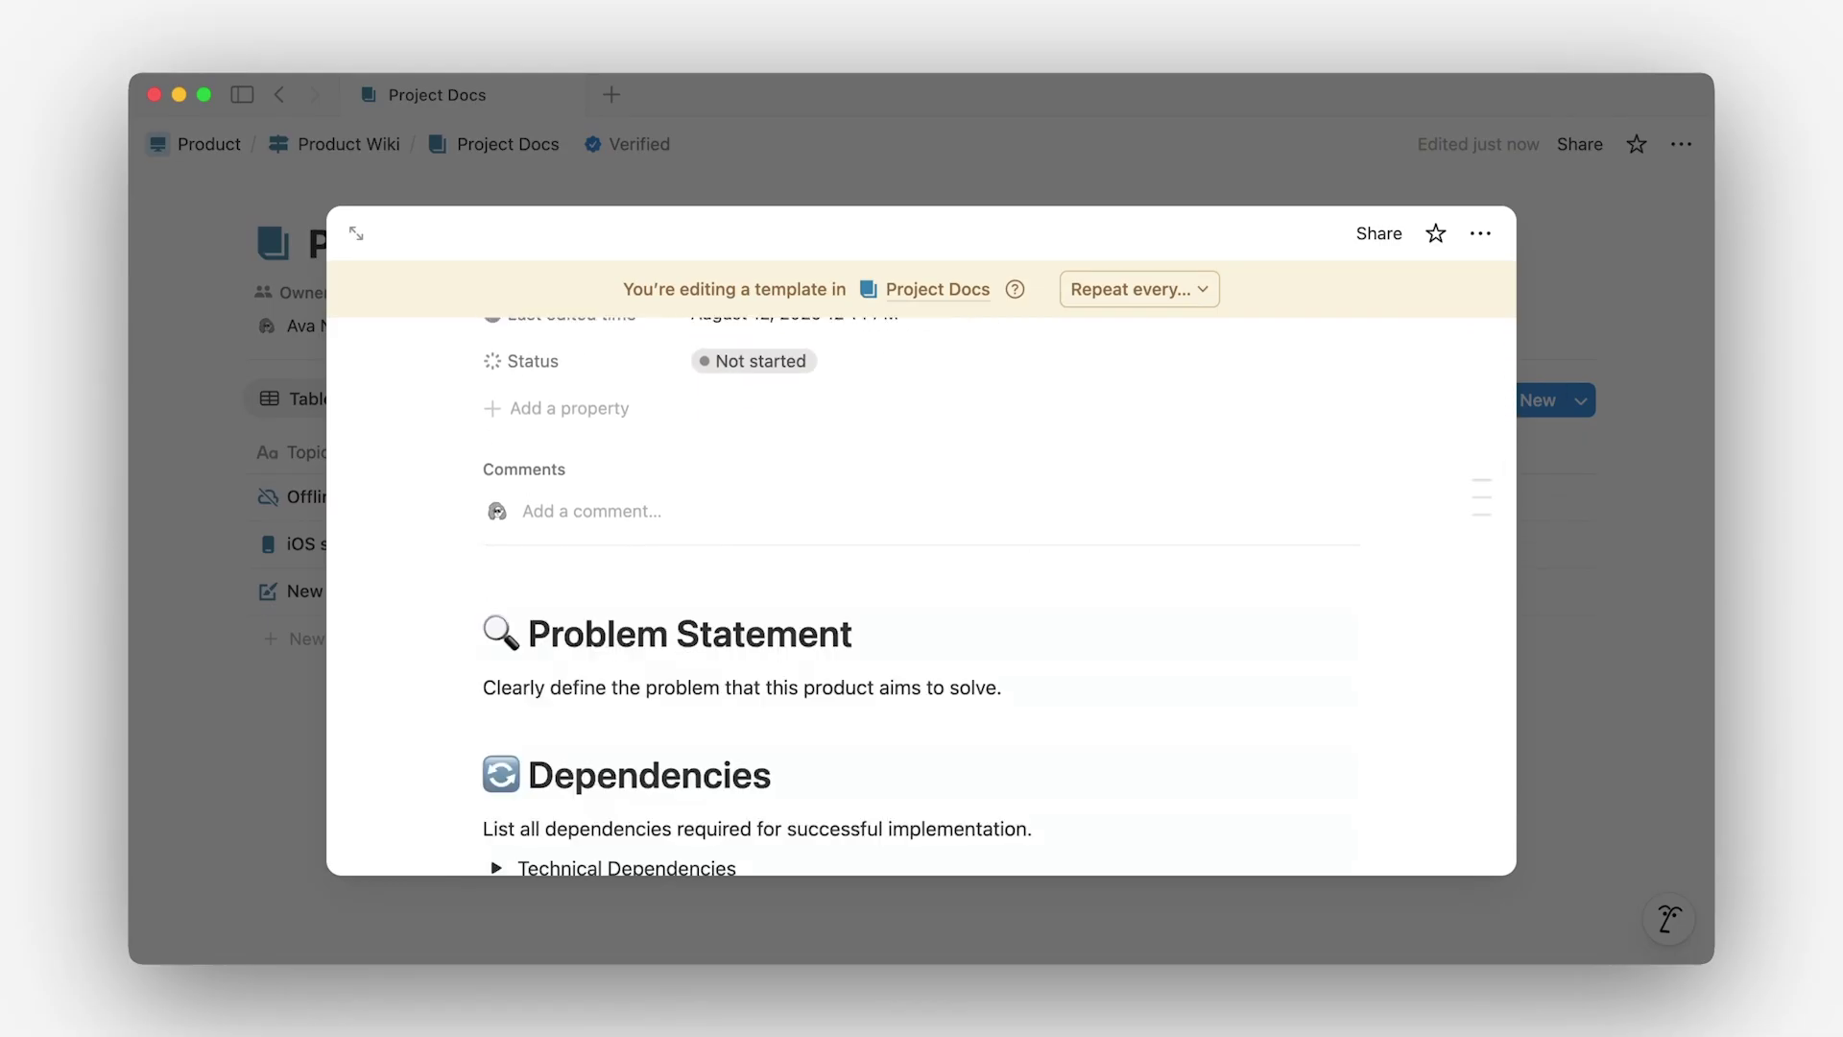
{"action": "scroll", "coordinate": [998, 596], "scroll_direction": "down", "scroll_amount": 5}
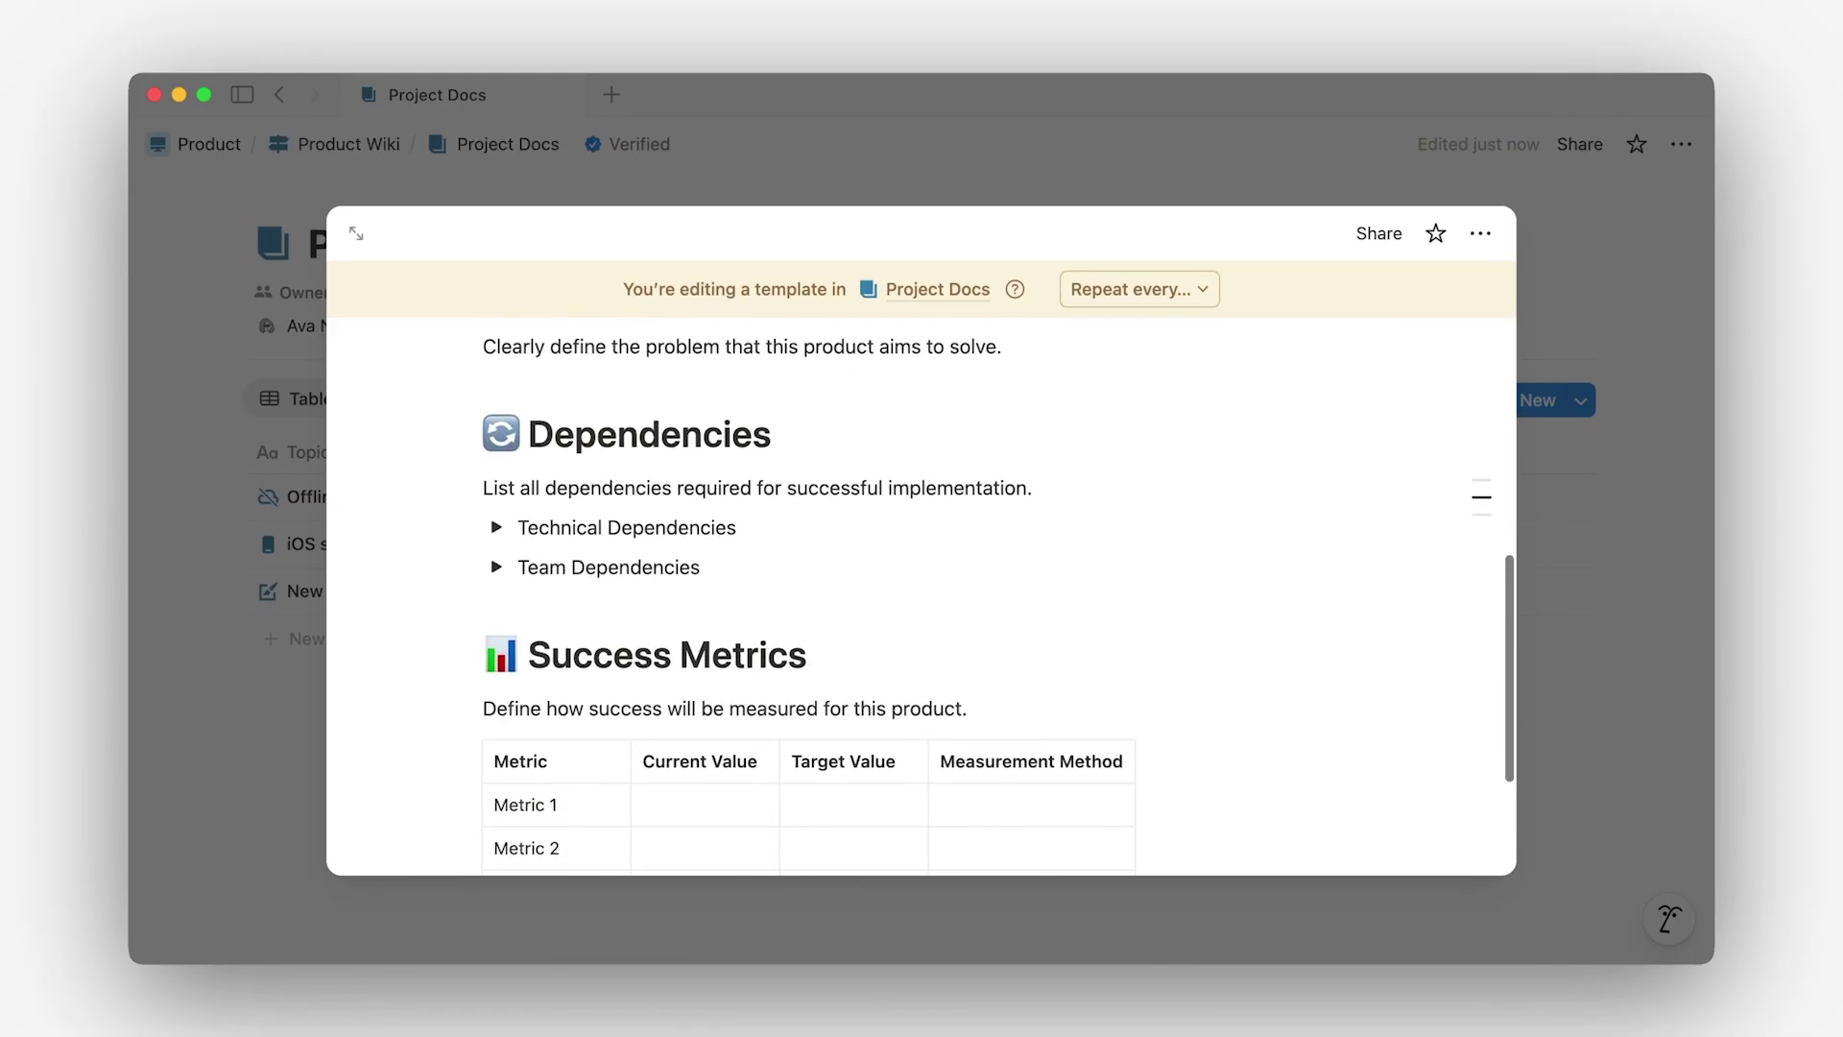
{"action": "scroll", "coordinate": [998, 595], "scroll_direction": "down", "scroll_amount": 3}
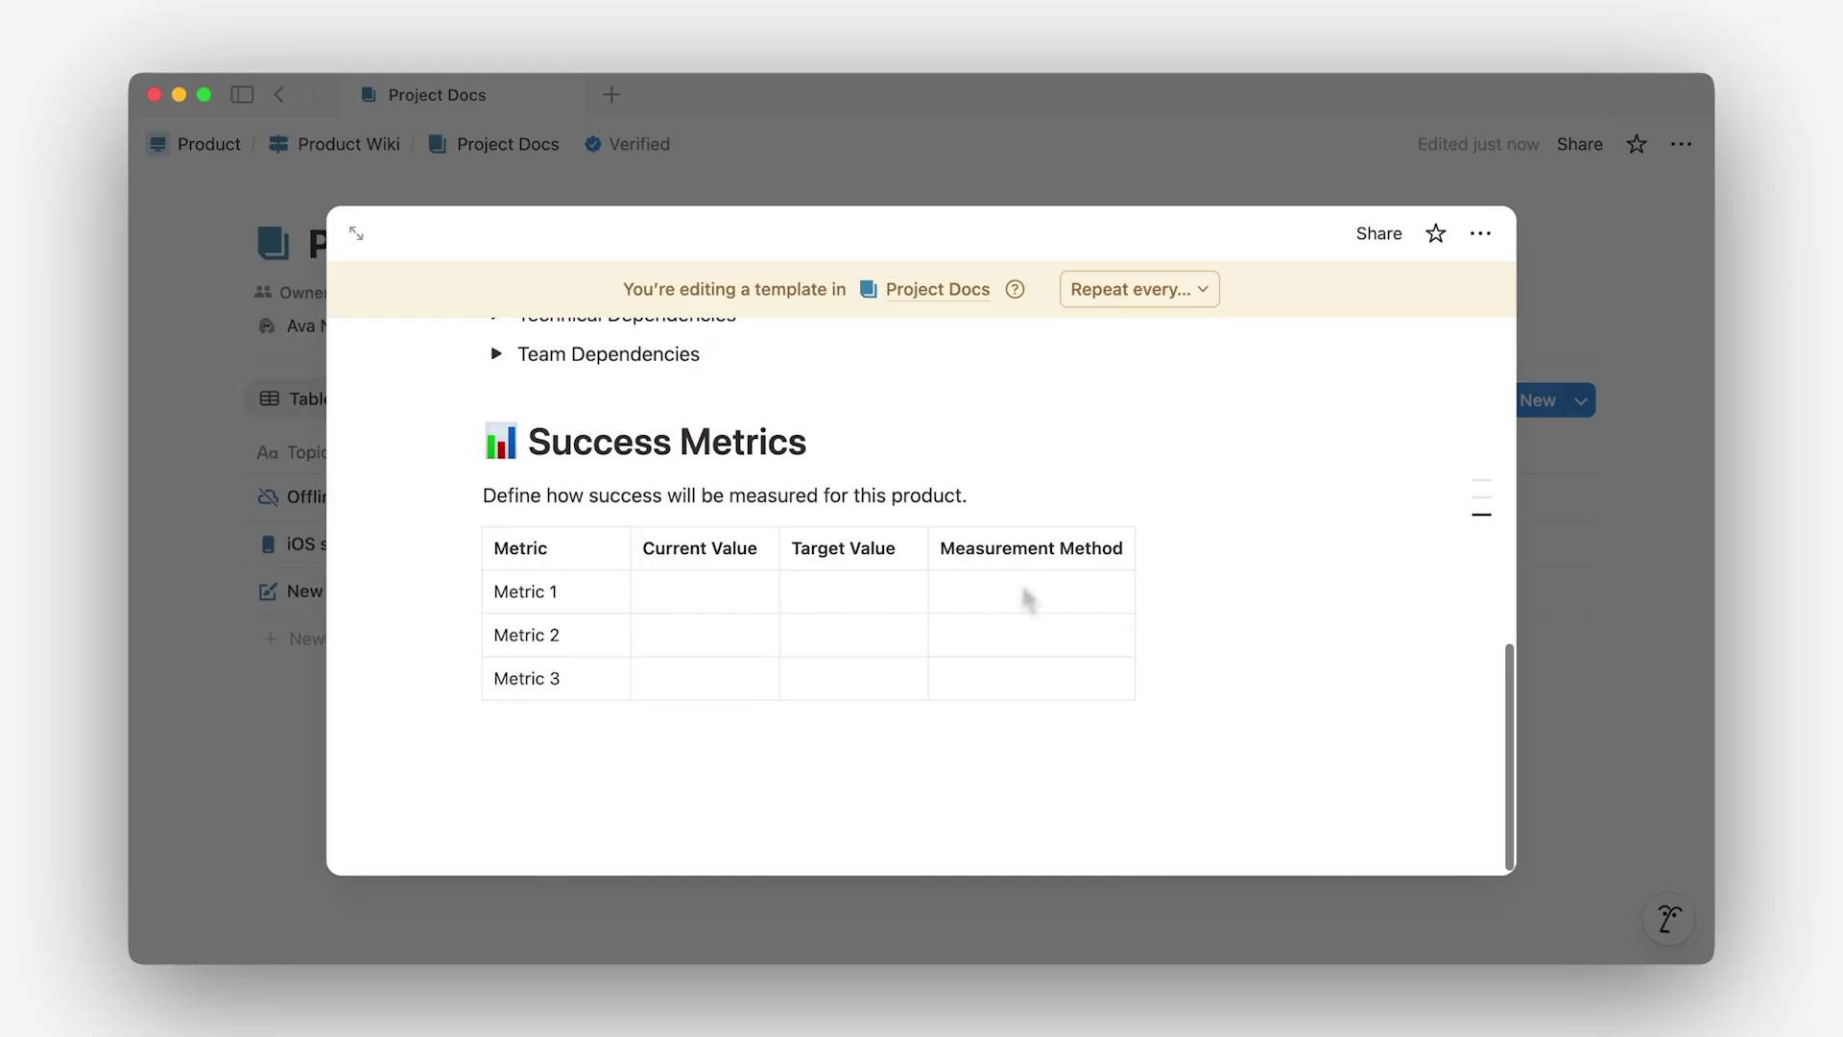
{"action": "left_click", "coordinate": [1649, 438]}
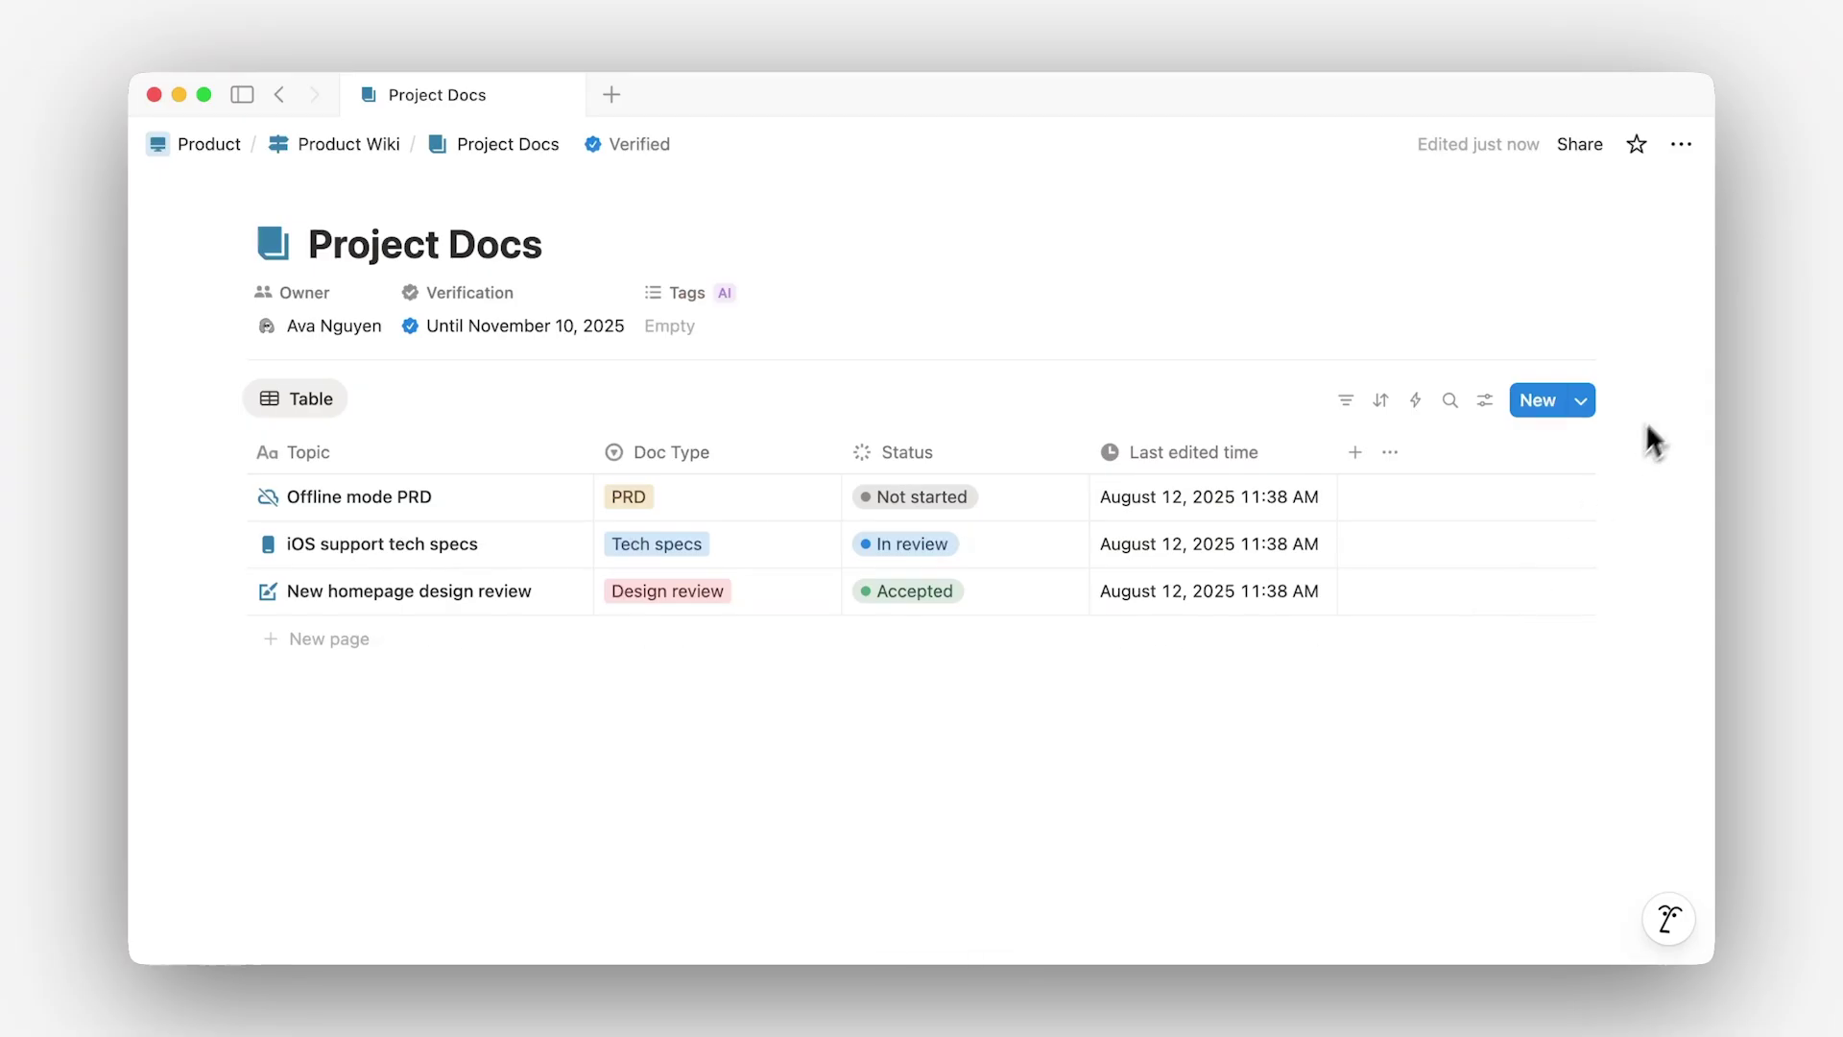
Create a page from the Design Review Template and scroll through its sections in the side peek.
{"action": "left_click", "coordinate": [1582, 401]}
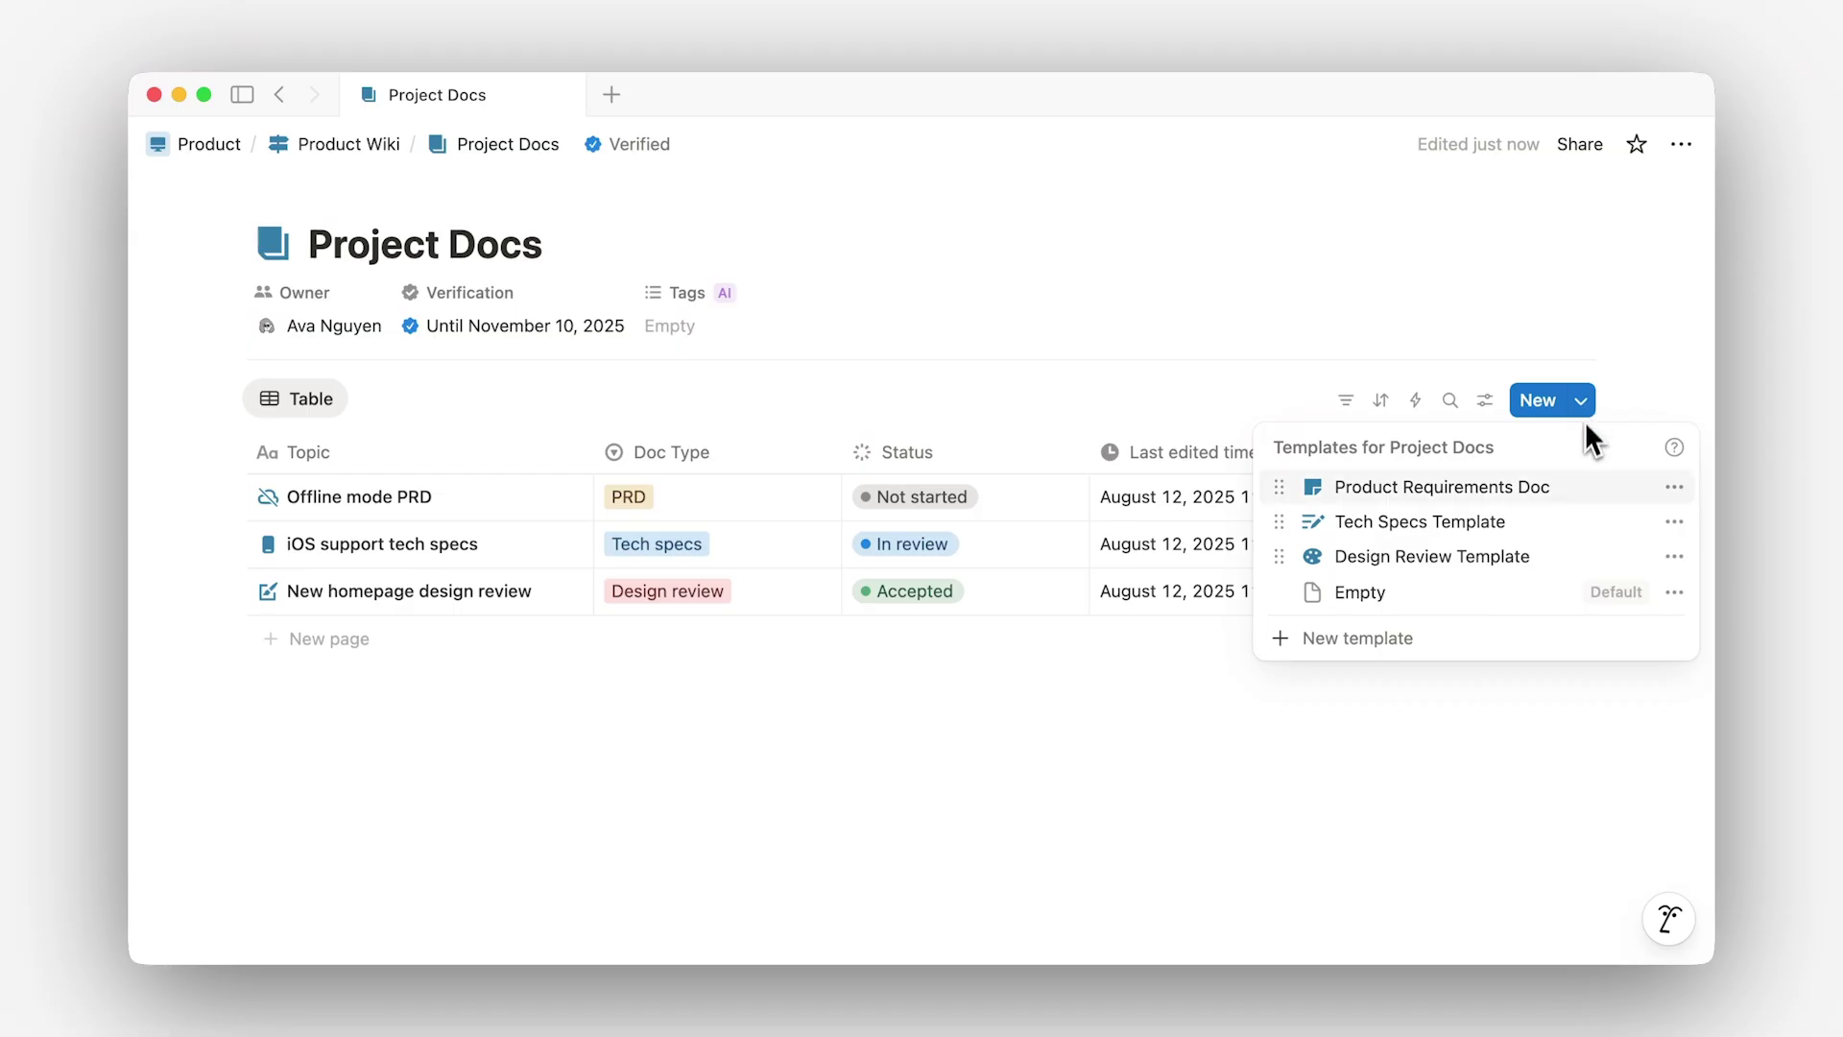
{"action": "left_click", "coordinate": [1571, 555]}
{"action": "scroll", "coordinate": [1571, 551], "scroll_direction": "down", "scroll_amount": 5}
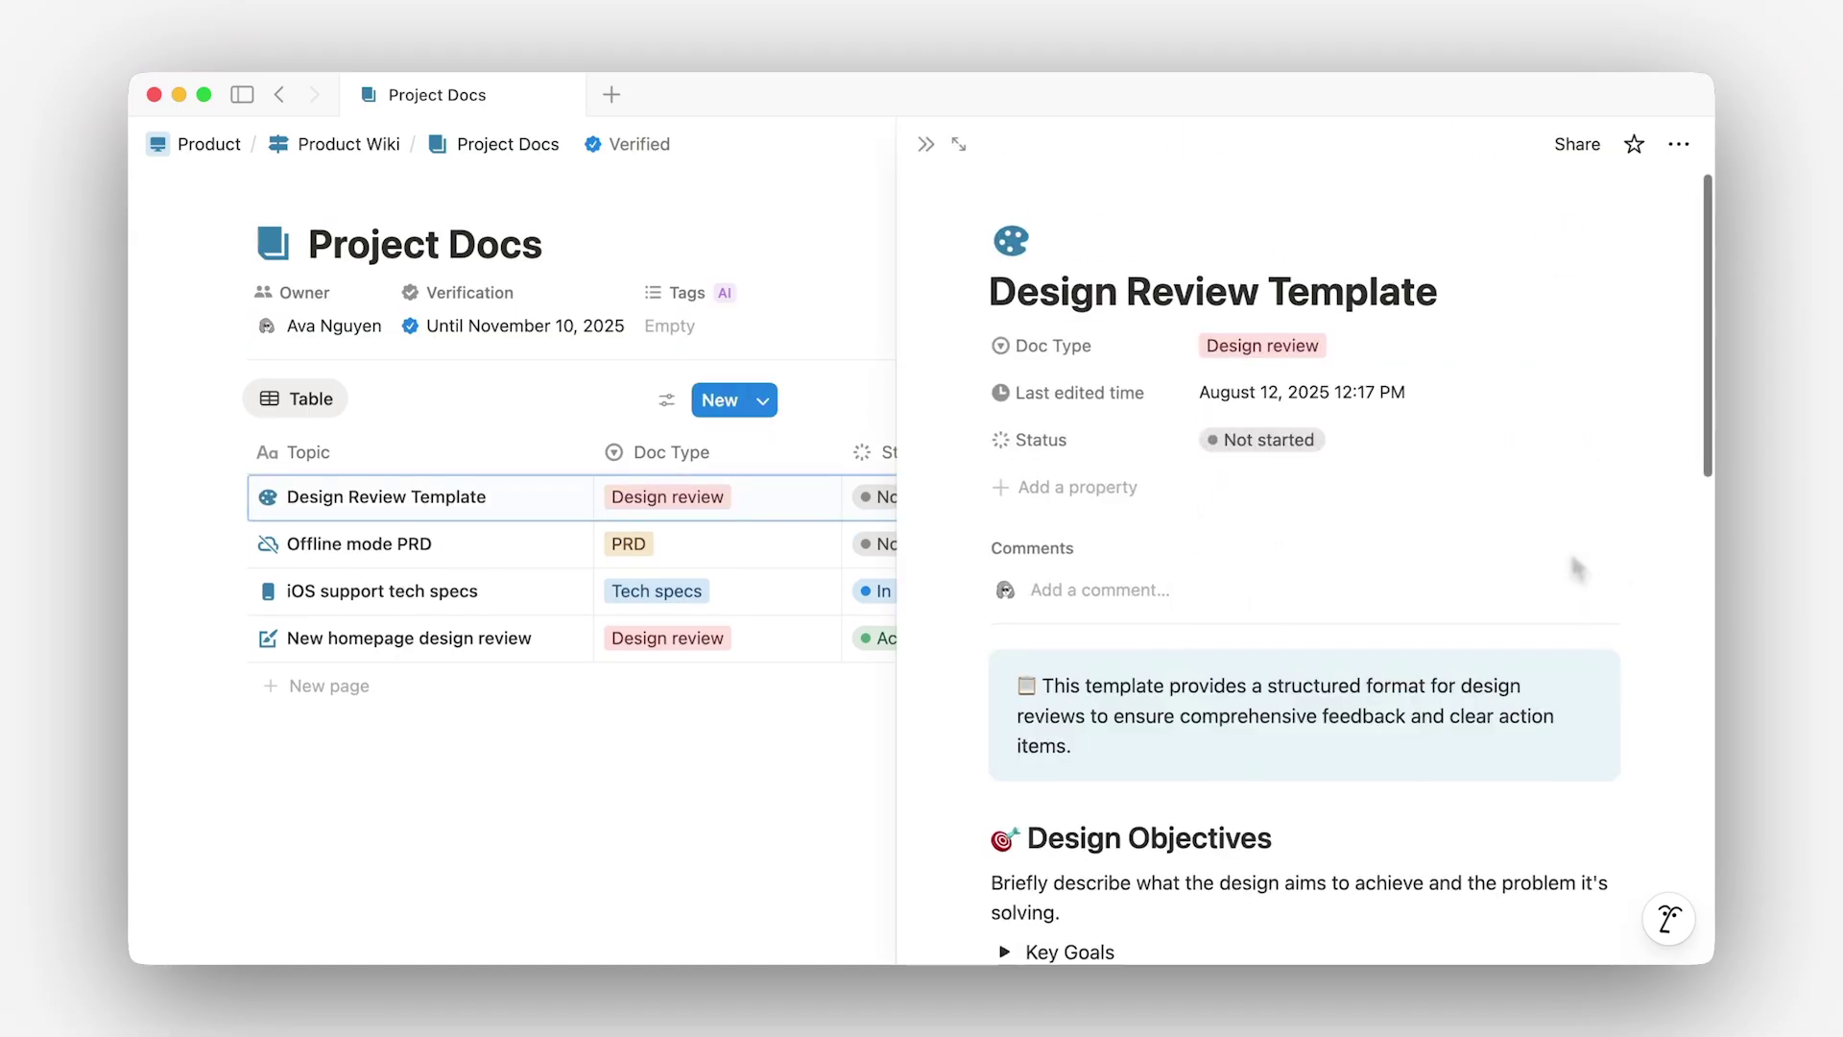
{"action": "scroll", "coordinate": [1575, 566], "scroll_direction": "down", "scroll_amount": 6}
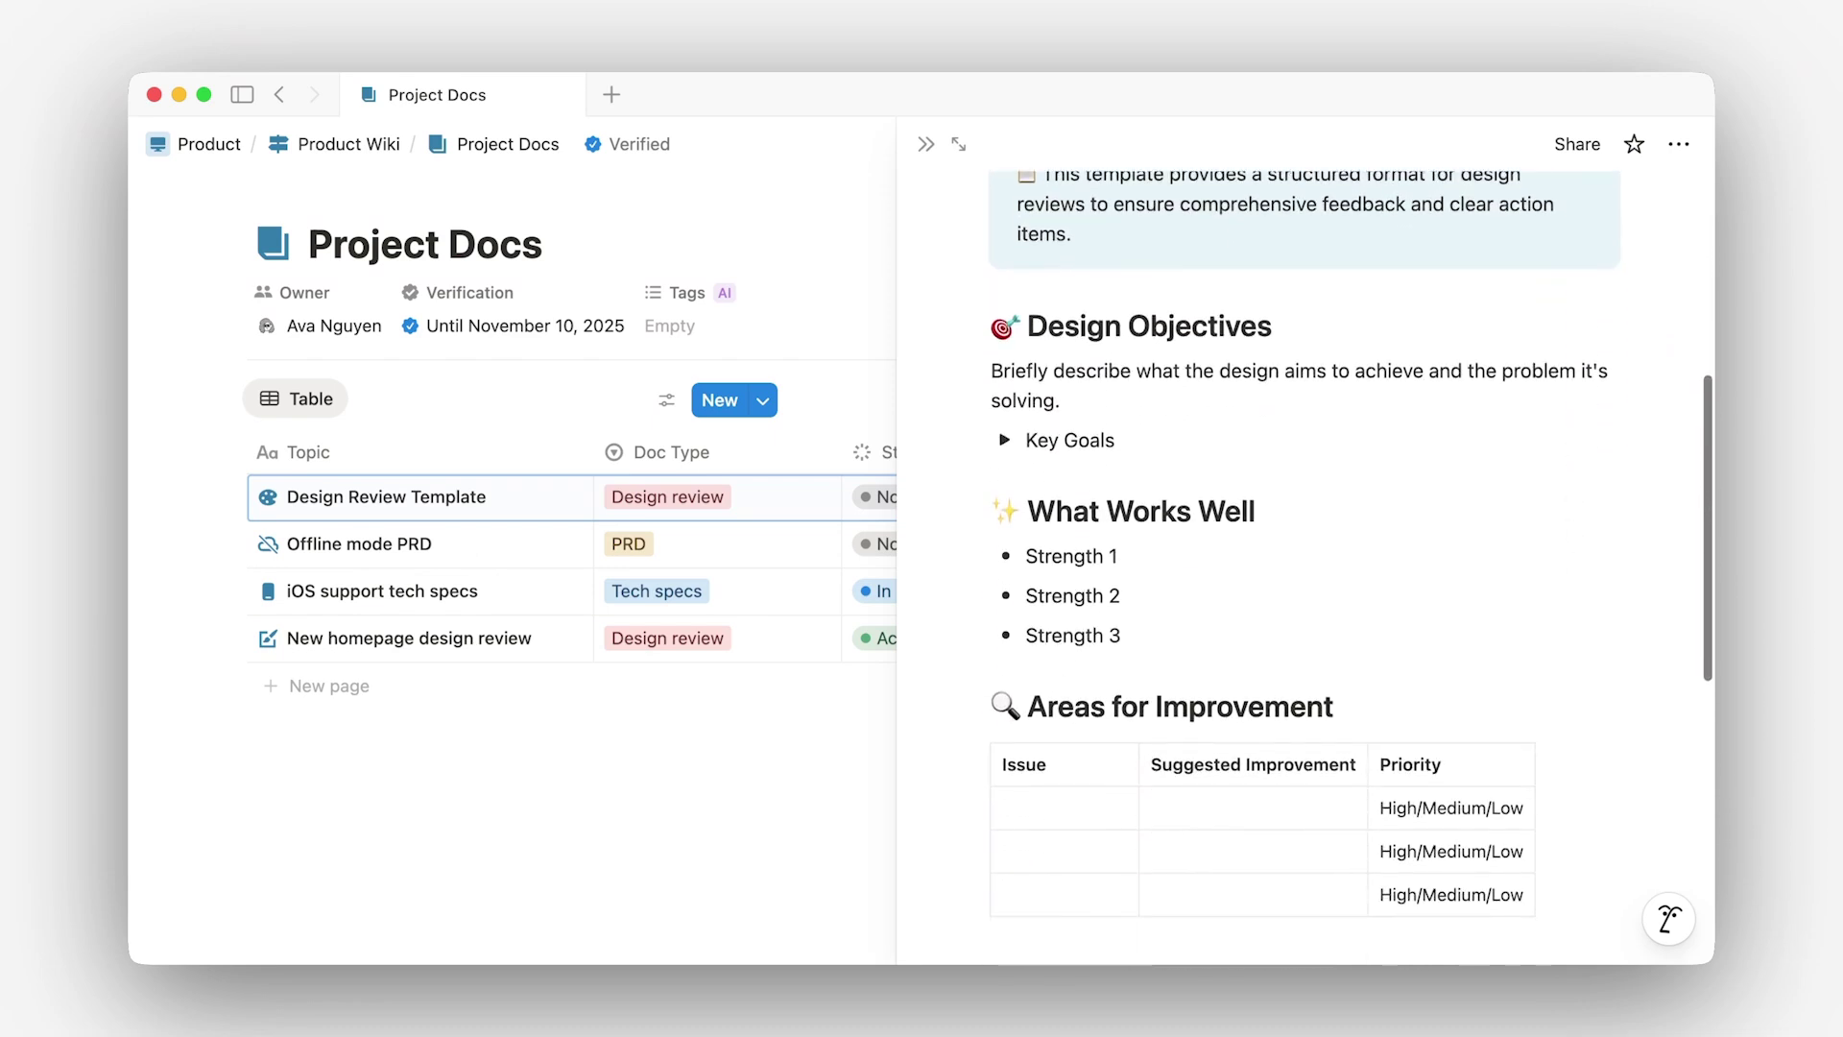
{"action": "scroll", "coordinate": [1305, 538], "scroll_direction": "down", "scroll_amount": 2}
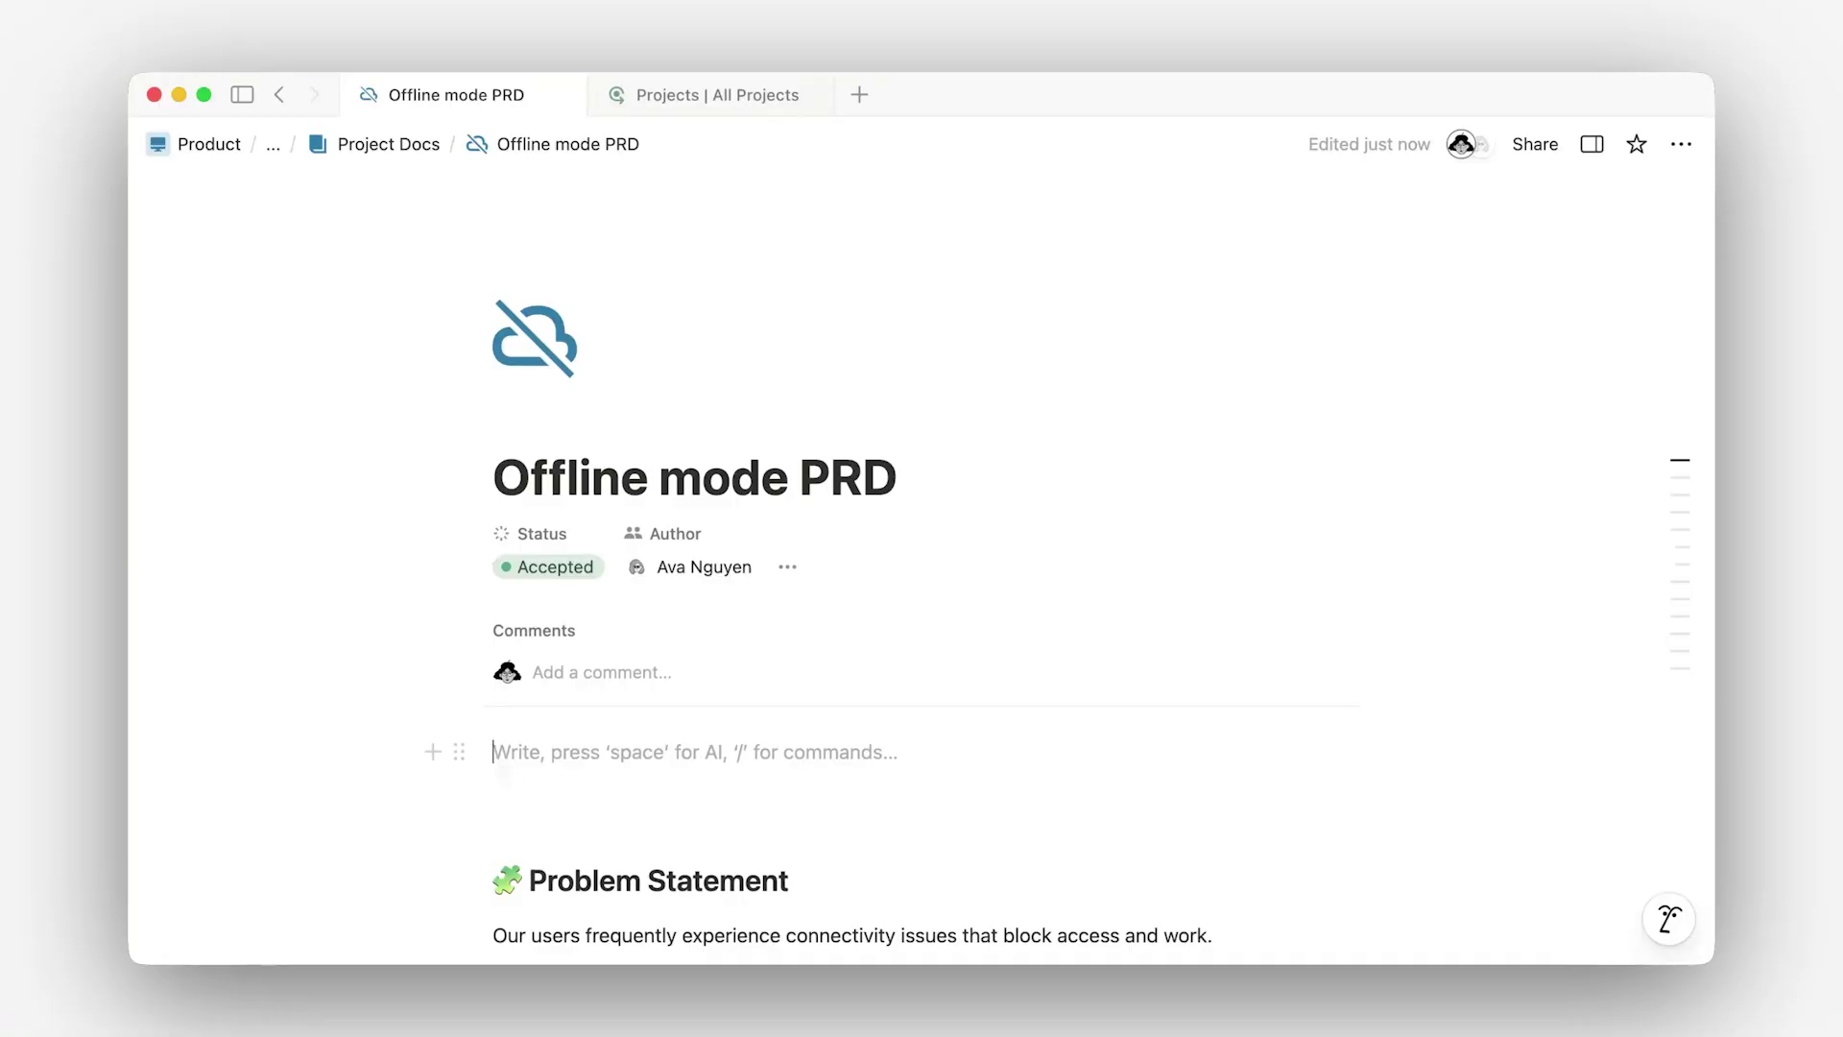
Insert a button block named New Project via /button.
{"action": "type", "text": "/button"}
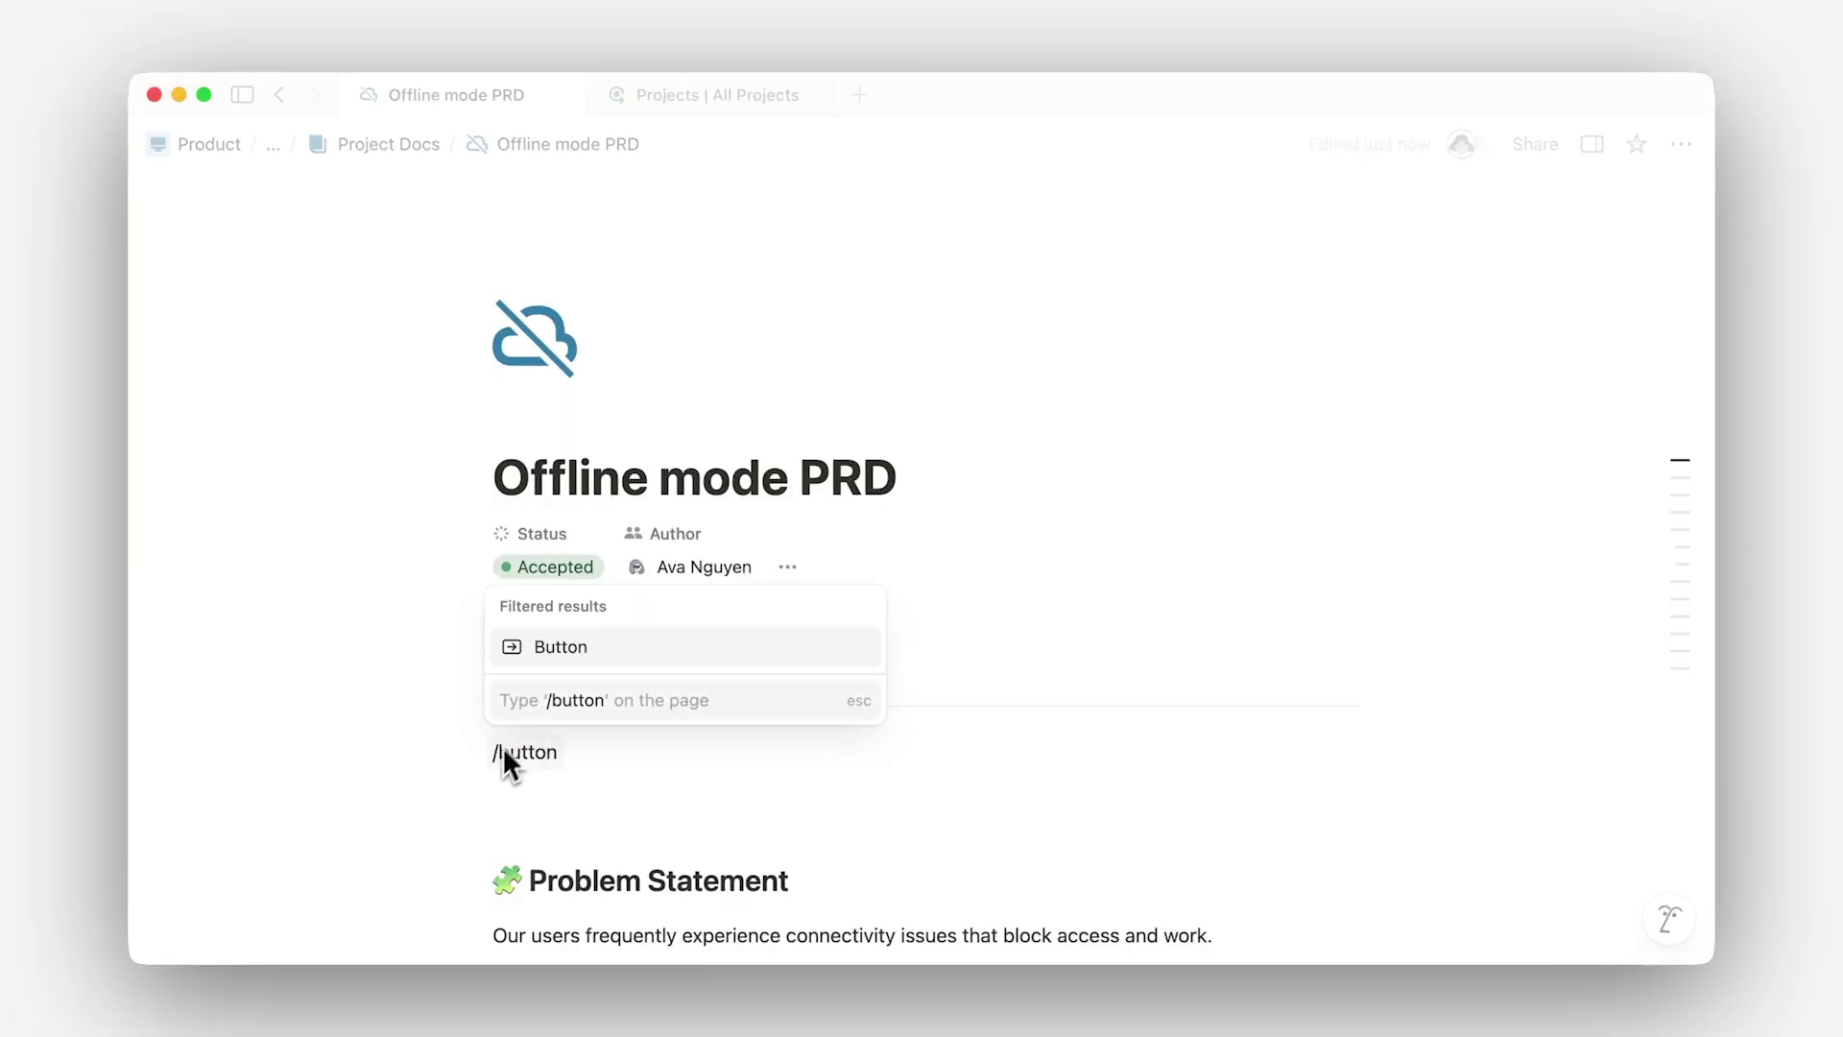
{"action": "left_click", "coordinate": [590, 647]}
{"action": "type", "text": "New Project"}
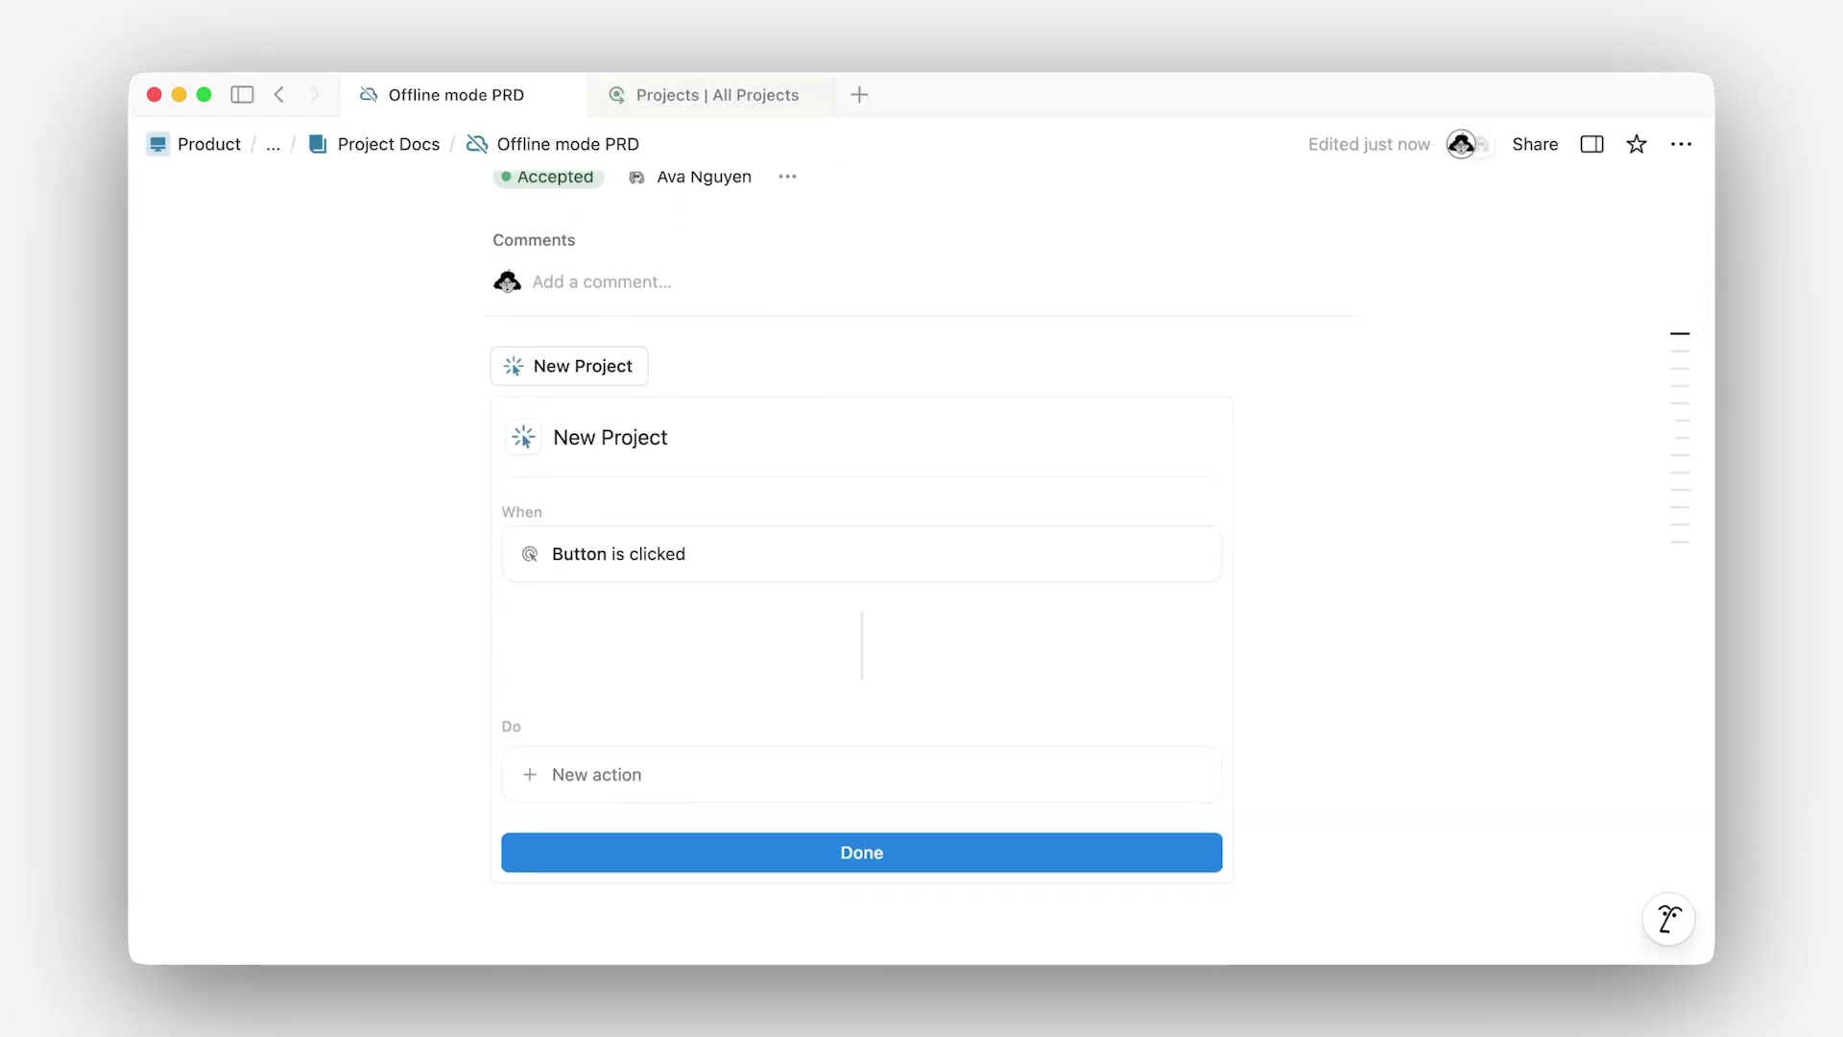
Make the button notify Slack #proj-offline-mode with the message 'Ready to build!'.
{"action": "left_click", "coordinate": [528, 787]}
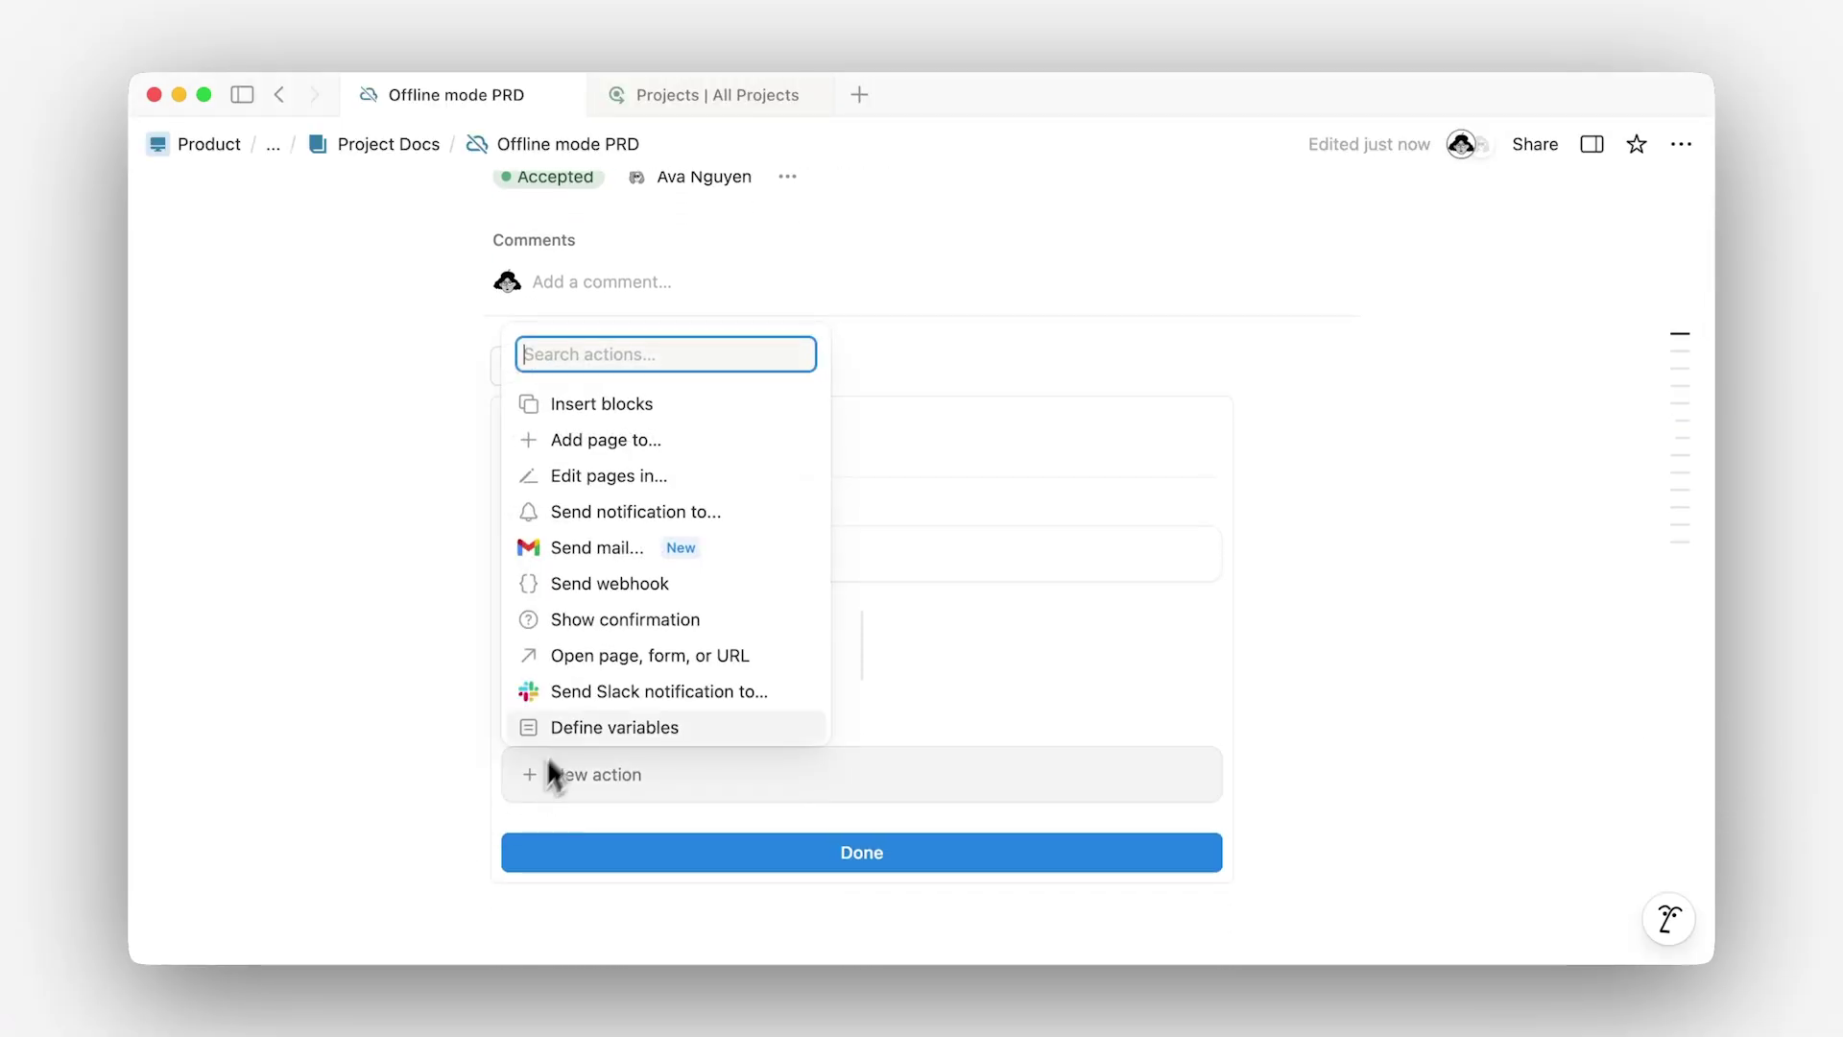
{"action": "left_click", "coordinate": [578, 699]}
{"action": "left_click", "coordinate": [633, 772]}
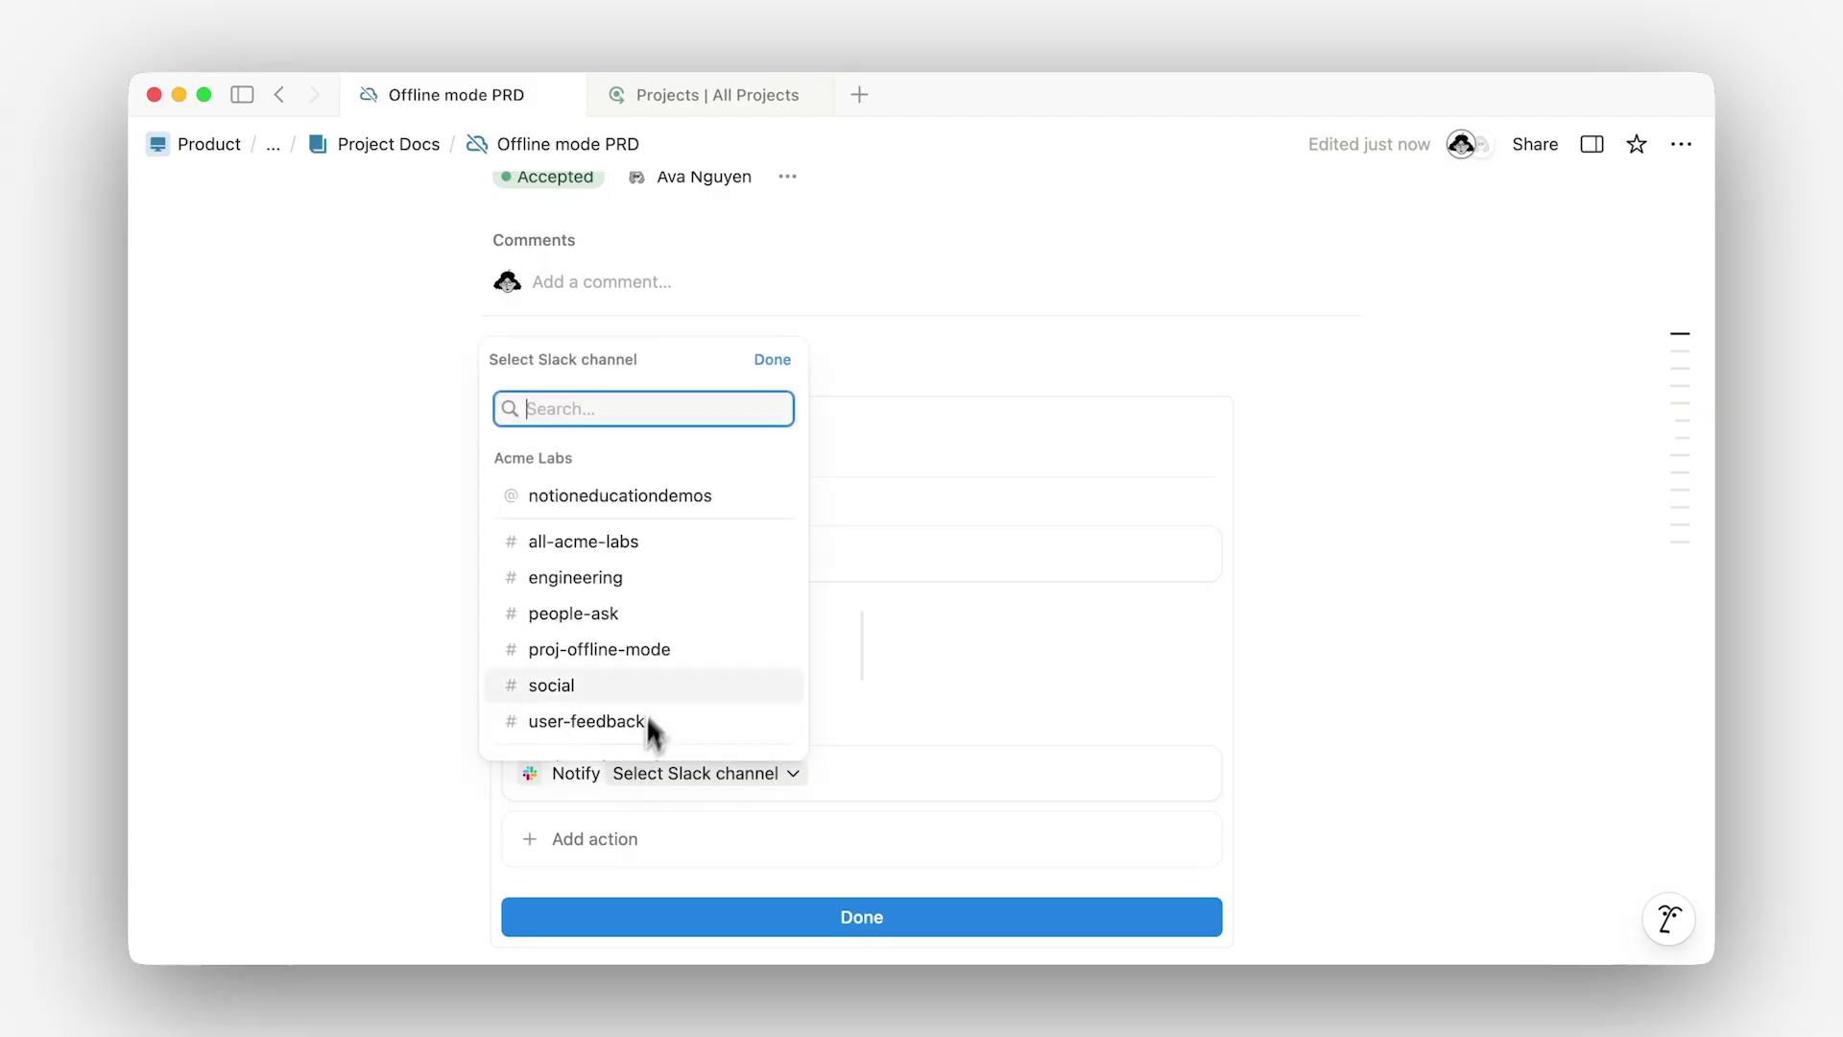
{"action": "left_click", "coordinate": [661, 660]}
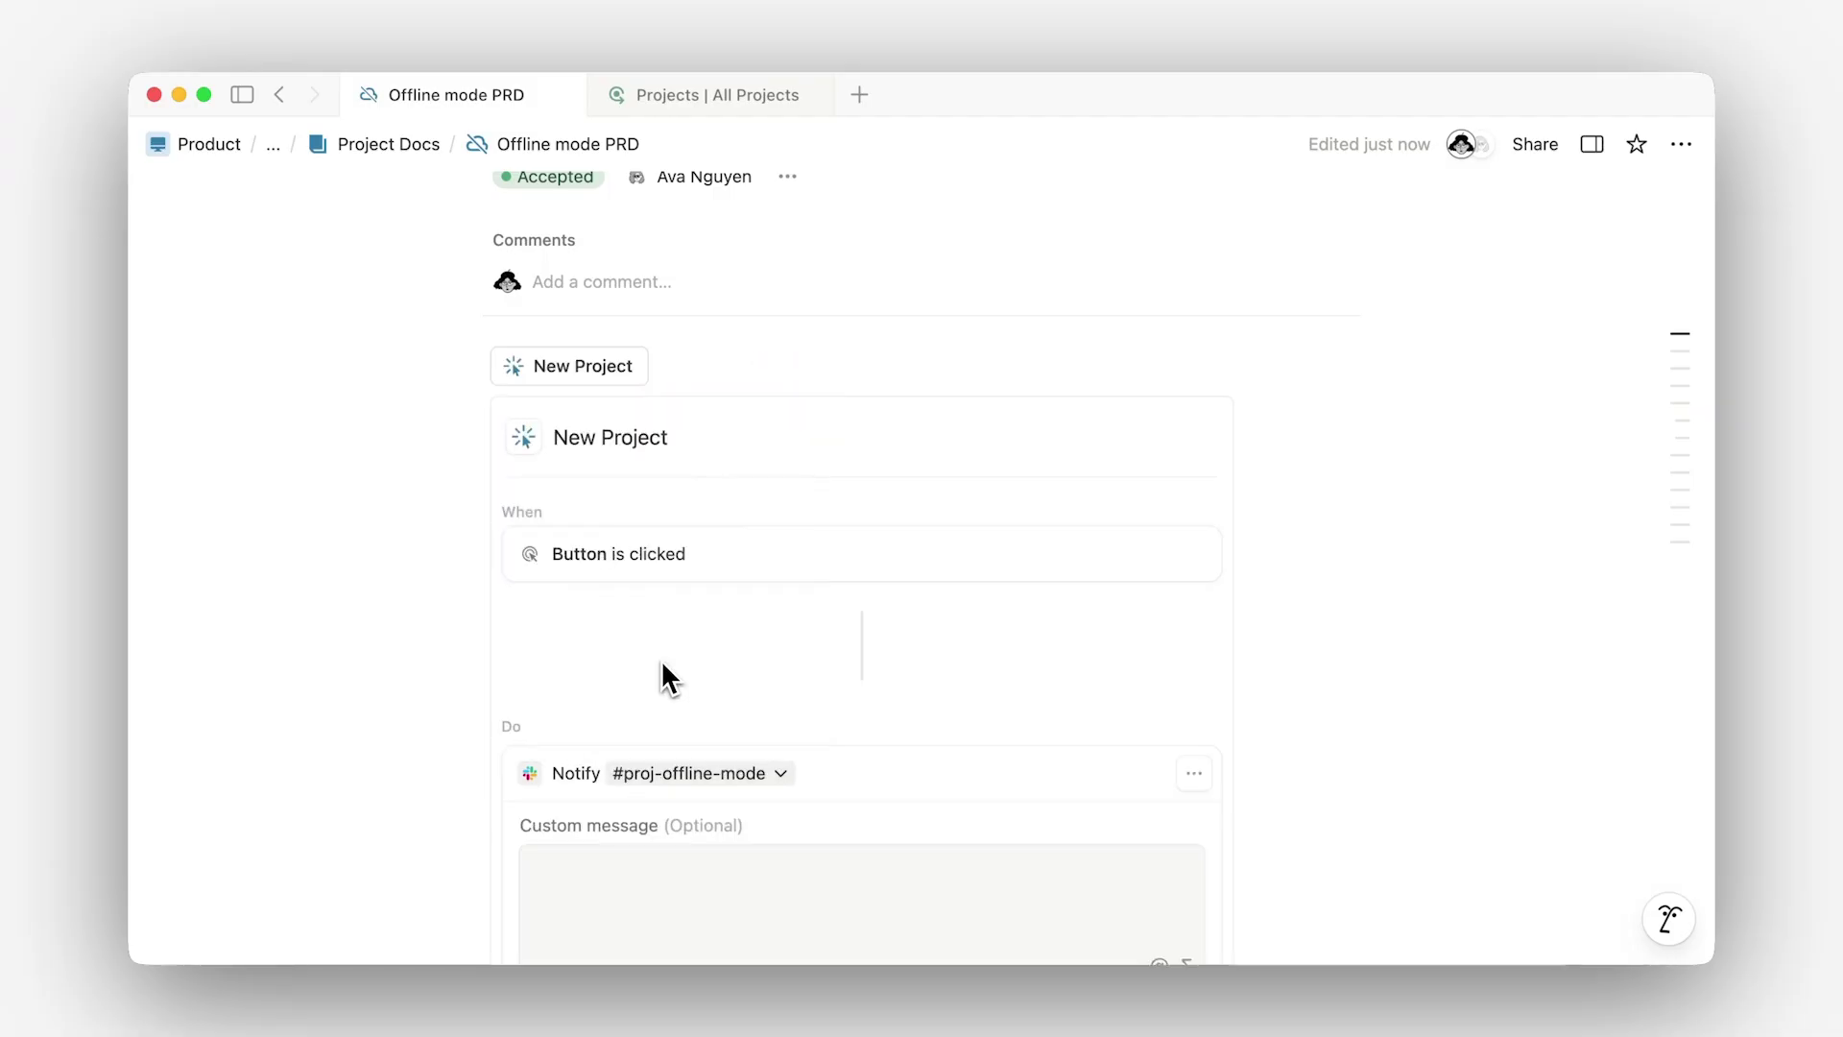
{"action": "left_click", "coordinate": [646, 855]}
{"action": "type", "text": "Ready to build!"}
{"action": "scroll", "coordinate": [647, 862], "scroll_direction": "down", "scroll_amount": 5}
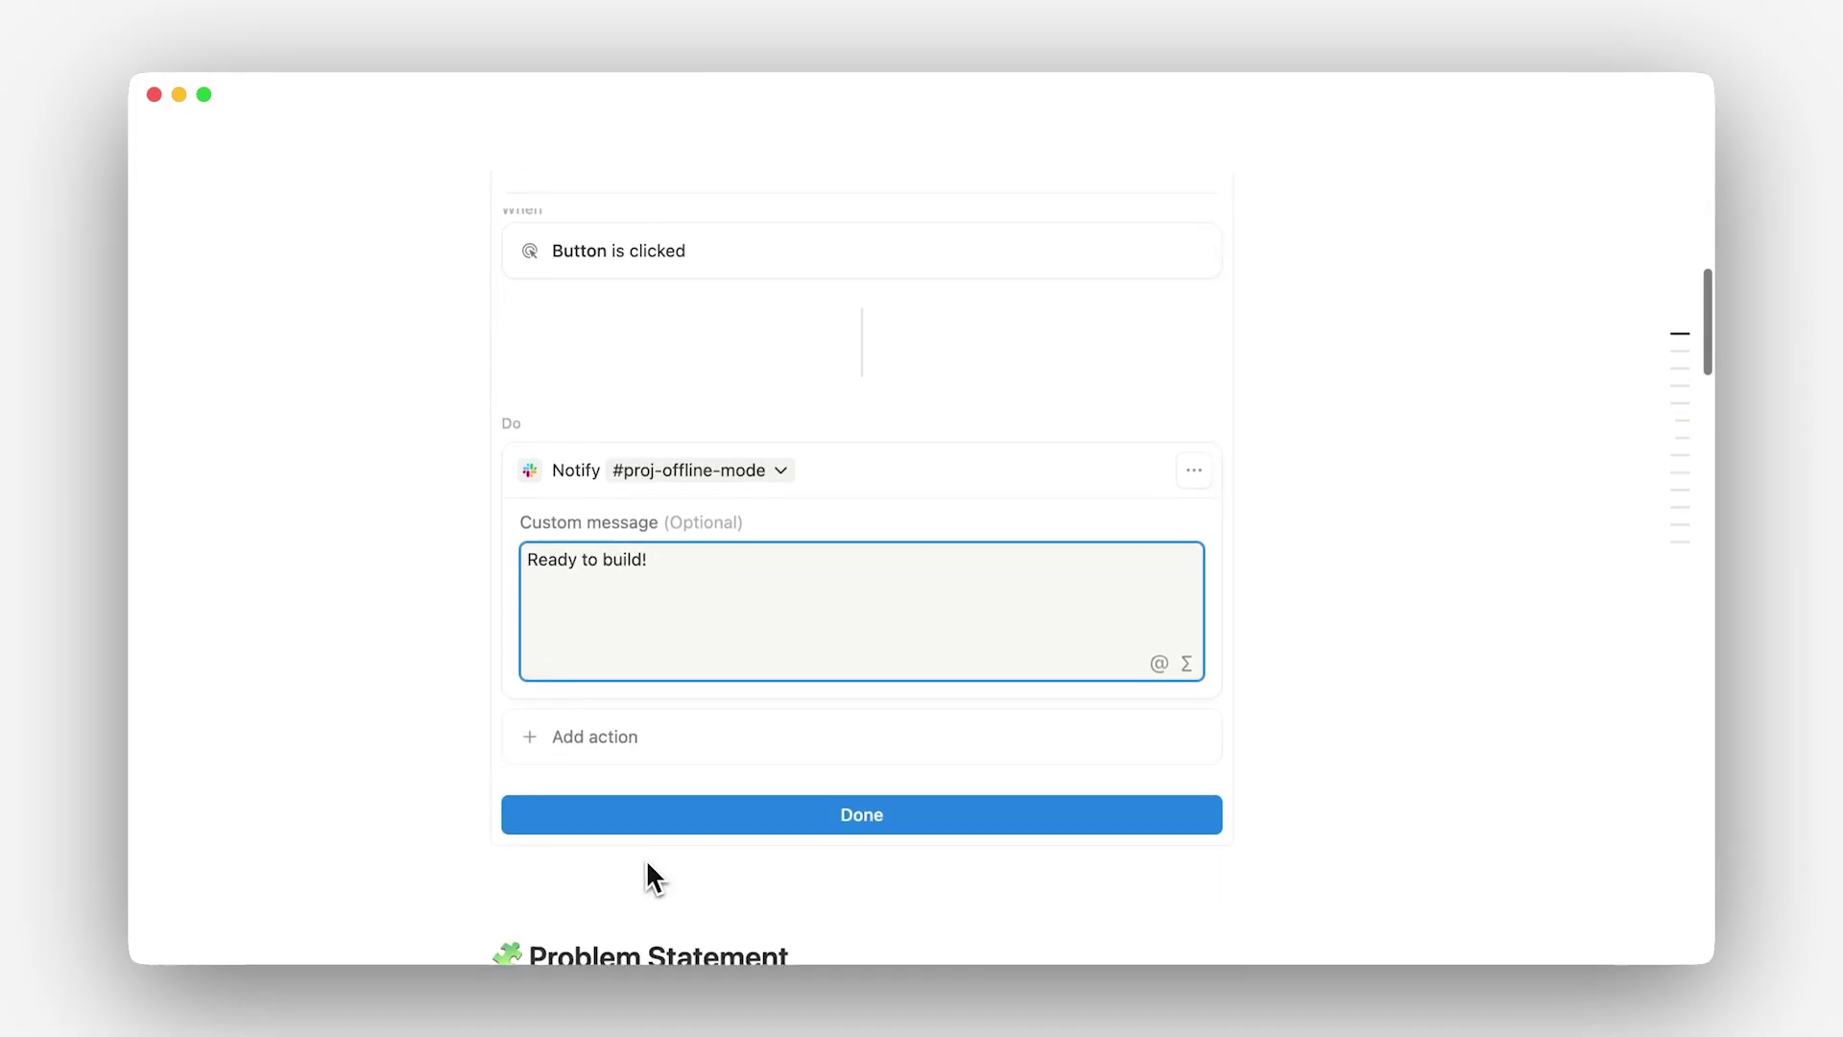
Add an action that creates a Projects page named after this page.
{"action": "left_click", "coordinate": [676, 753]}
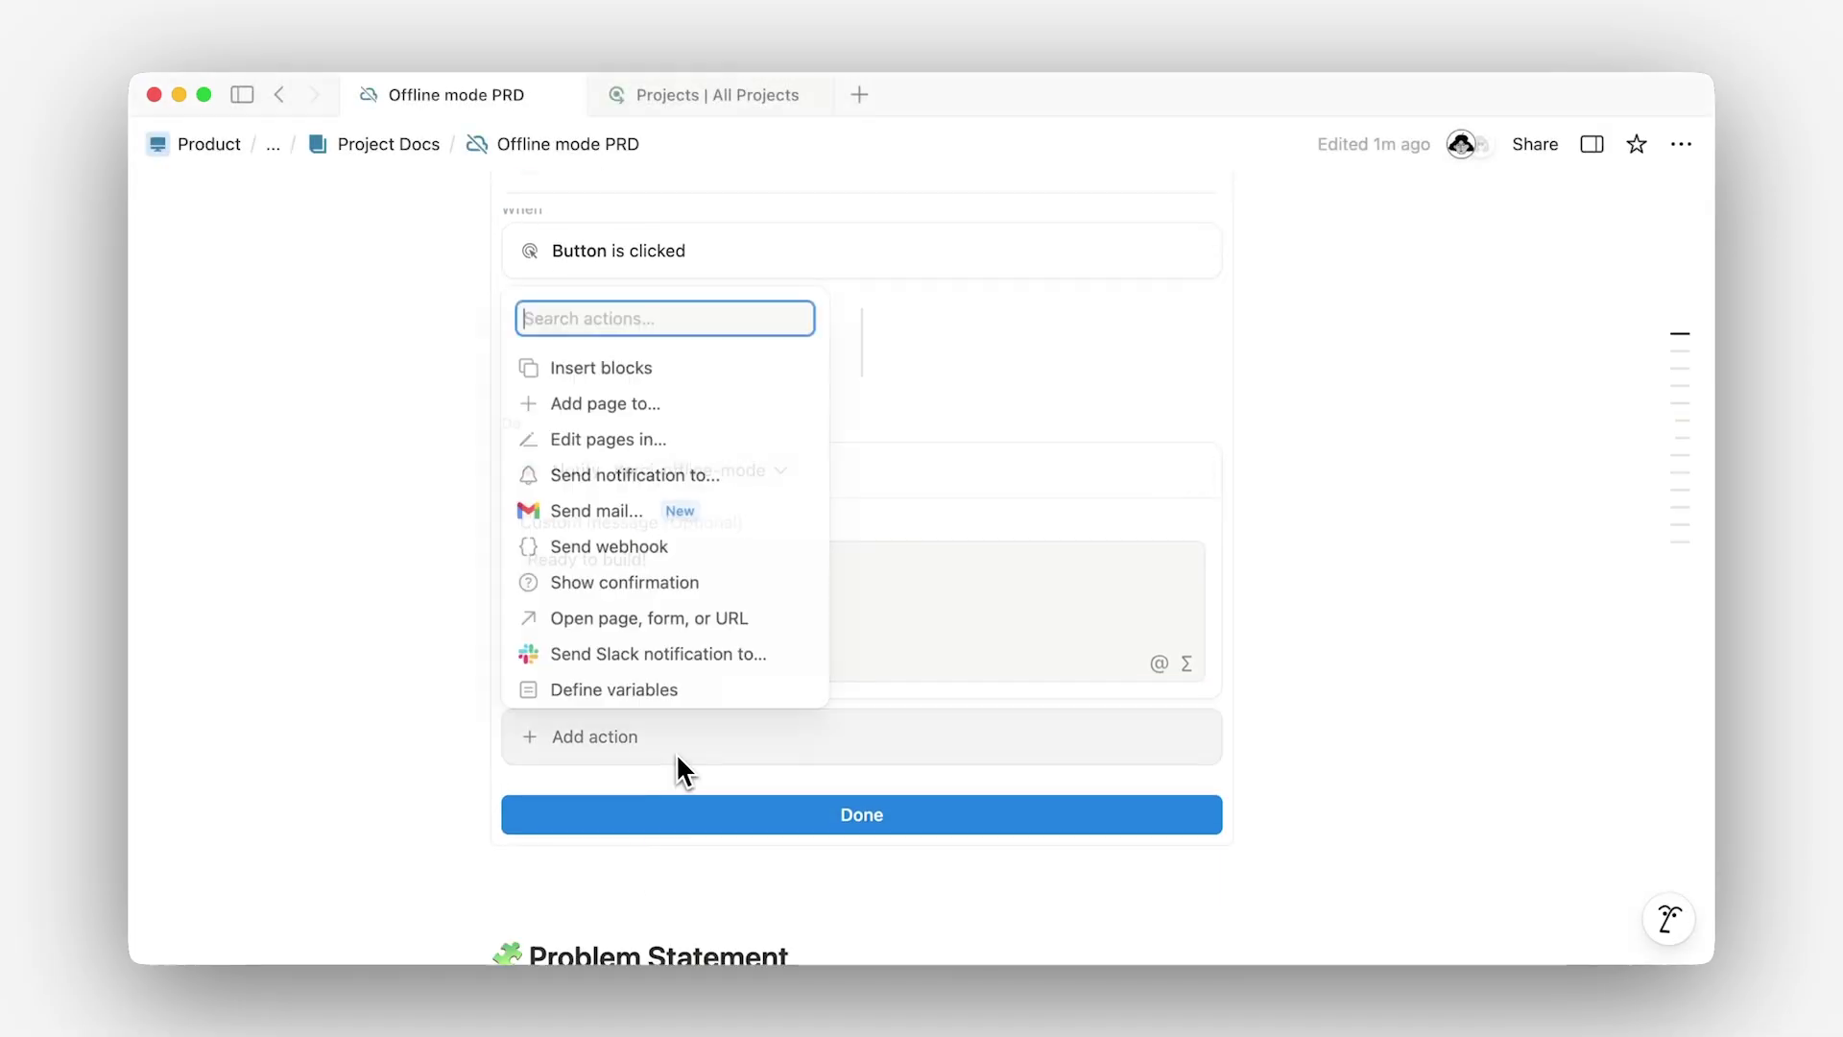
{"action": "left_click", "coordinate": [762, 413]}
{"action": "left_click", "coordinate": [731, 737]}
{"action": "left_click", "coordinate": [769, 612]}
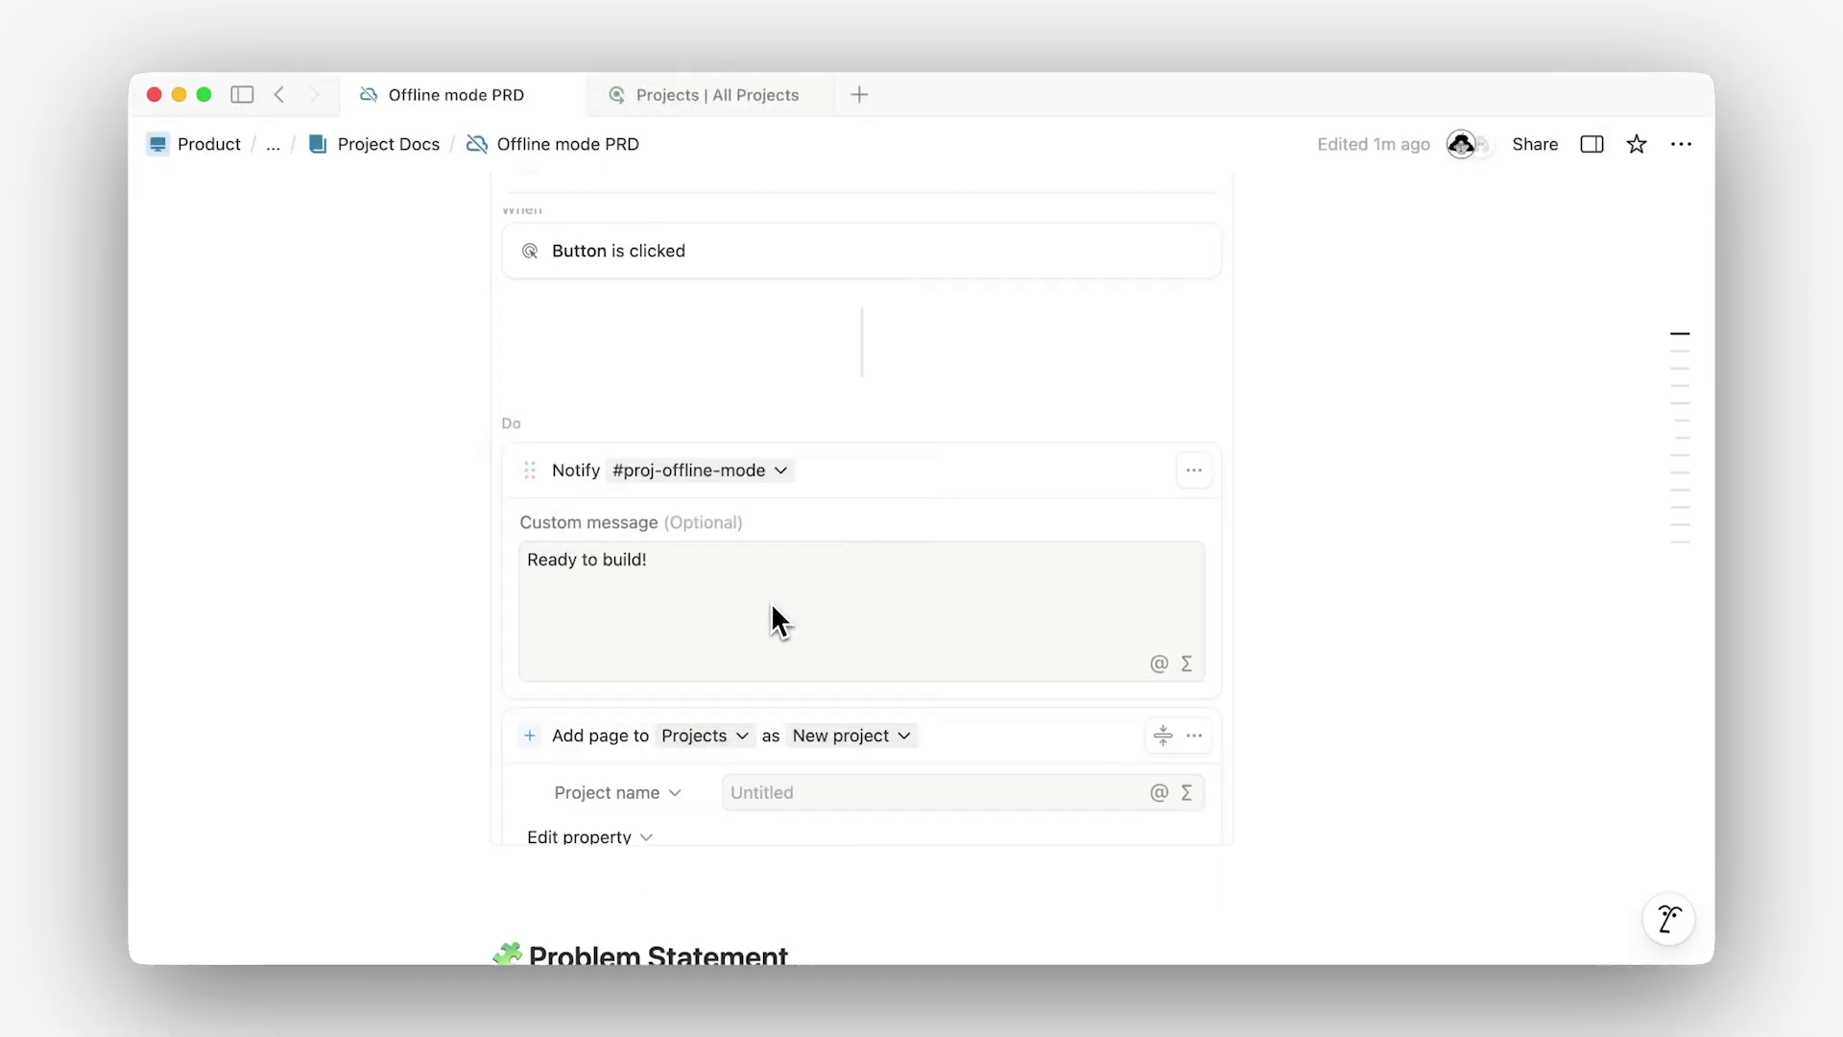
{"action": "left_click", "coordinate": [1186, 793]}
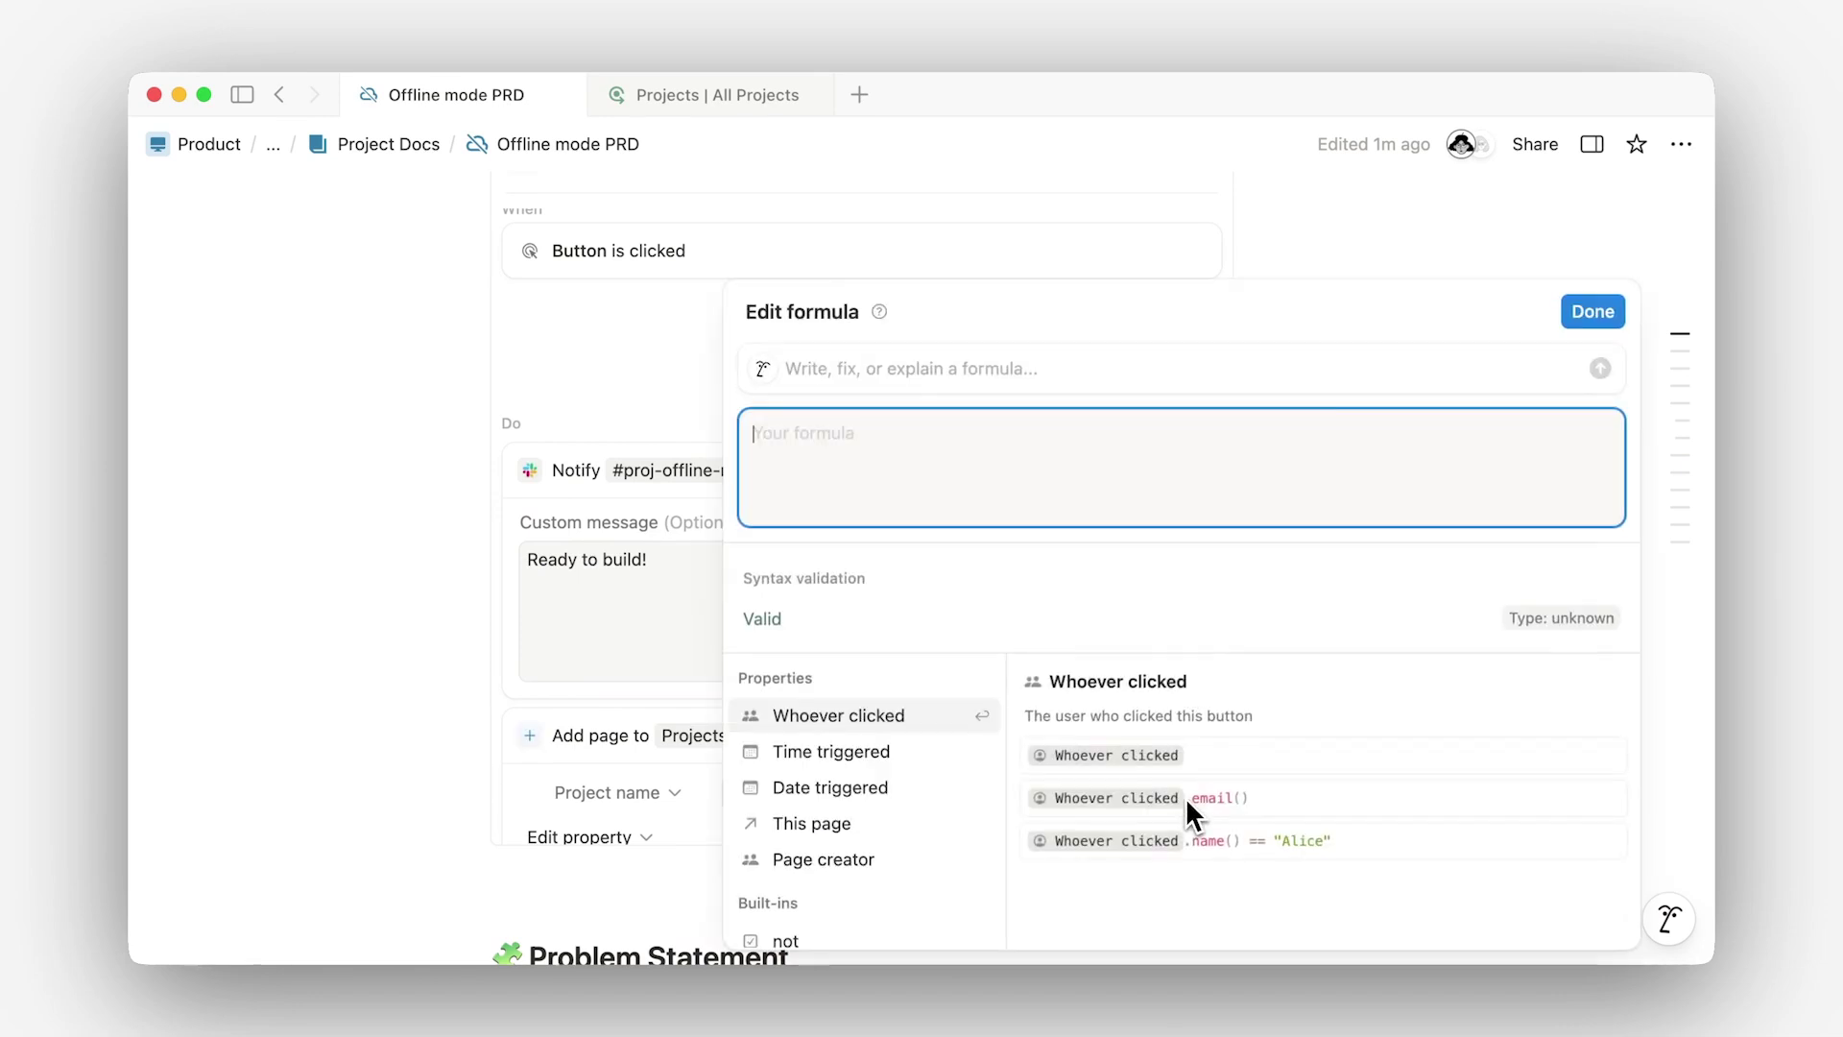
{"action": "left_click", "coordinate": [942, 822]}
{"action": "left_click", "coordinate": [1584, 310]}
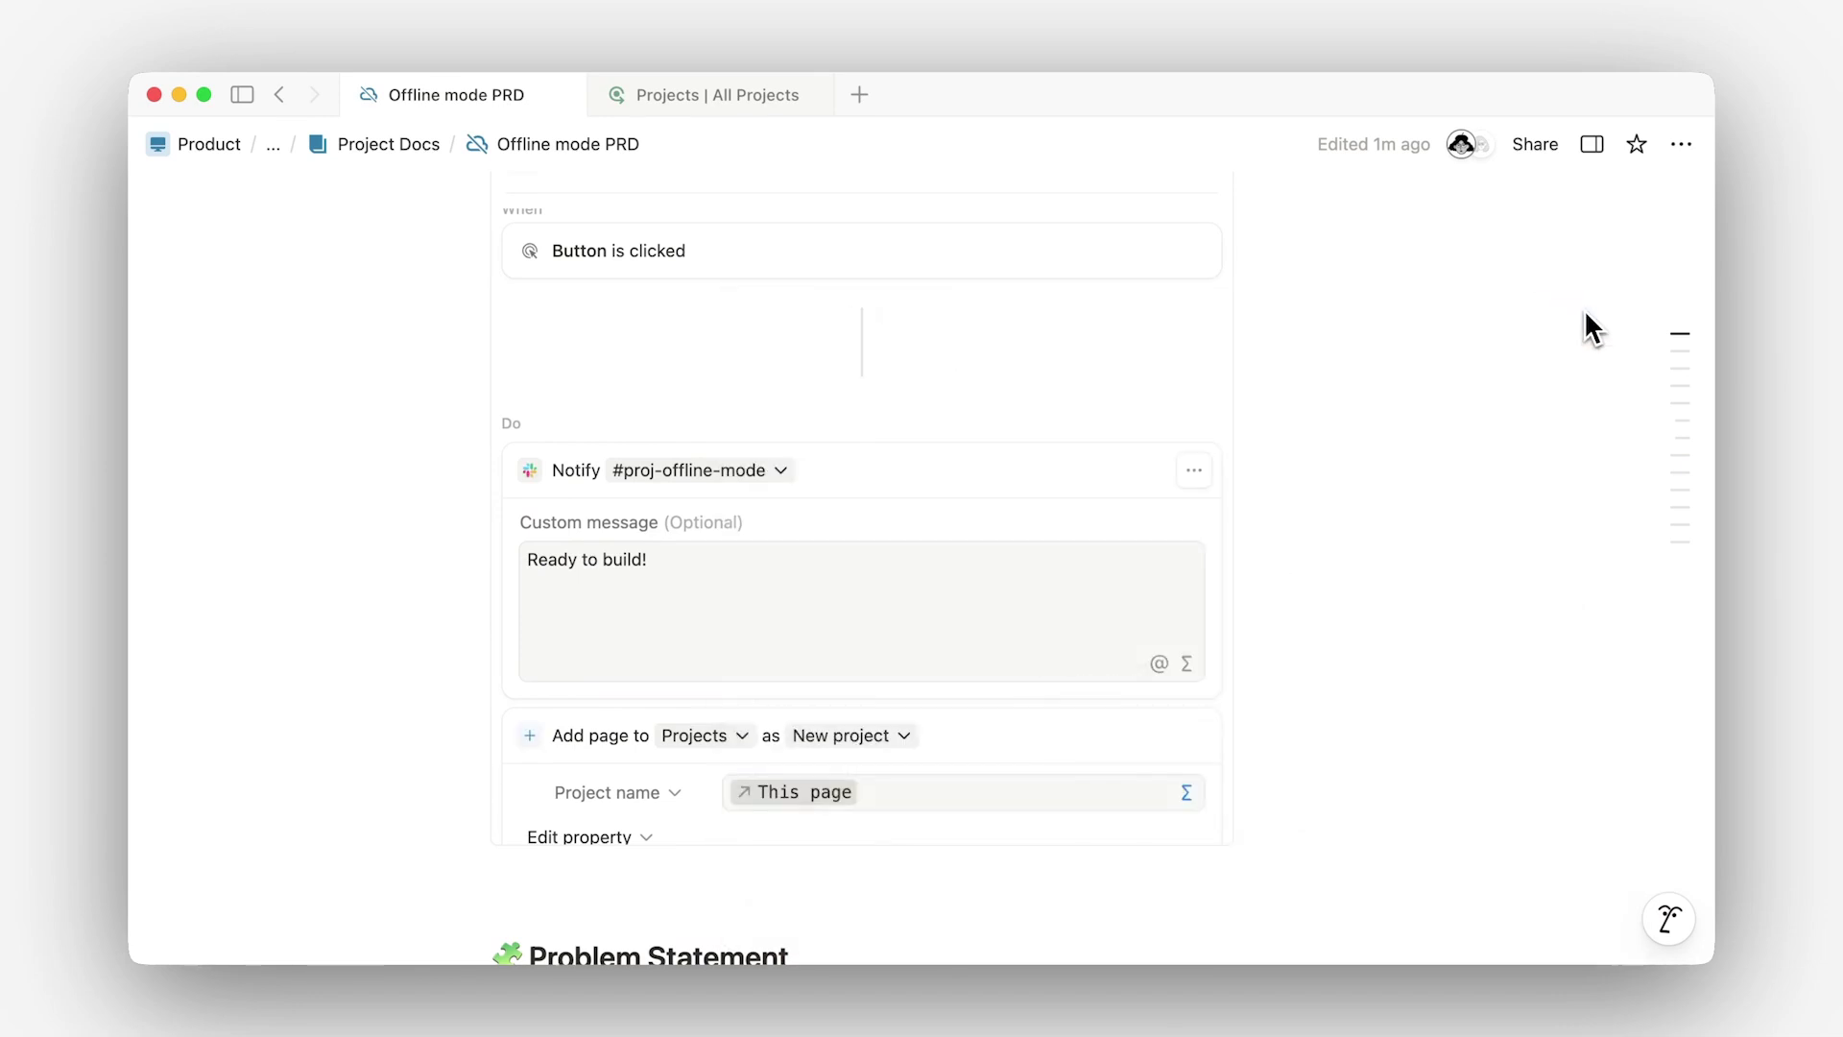
Set the new project's Owner to the page creator.
{"action": "scroll", "coordinate": [1113, 619], "scroll_direction": "down", "scroll_amount": 4}
{"action": "left_click", "coordinate": [642, 666]}
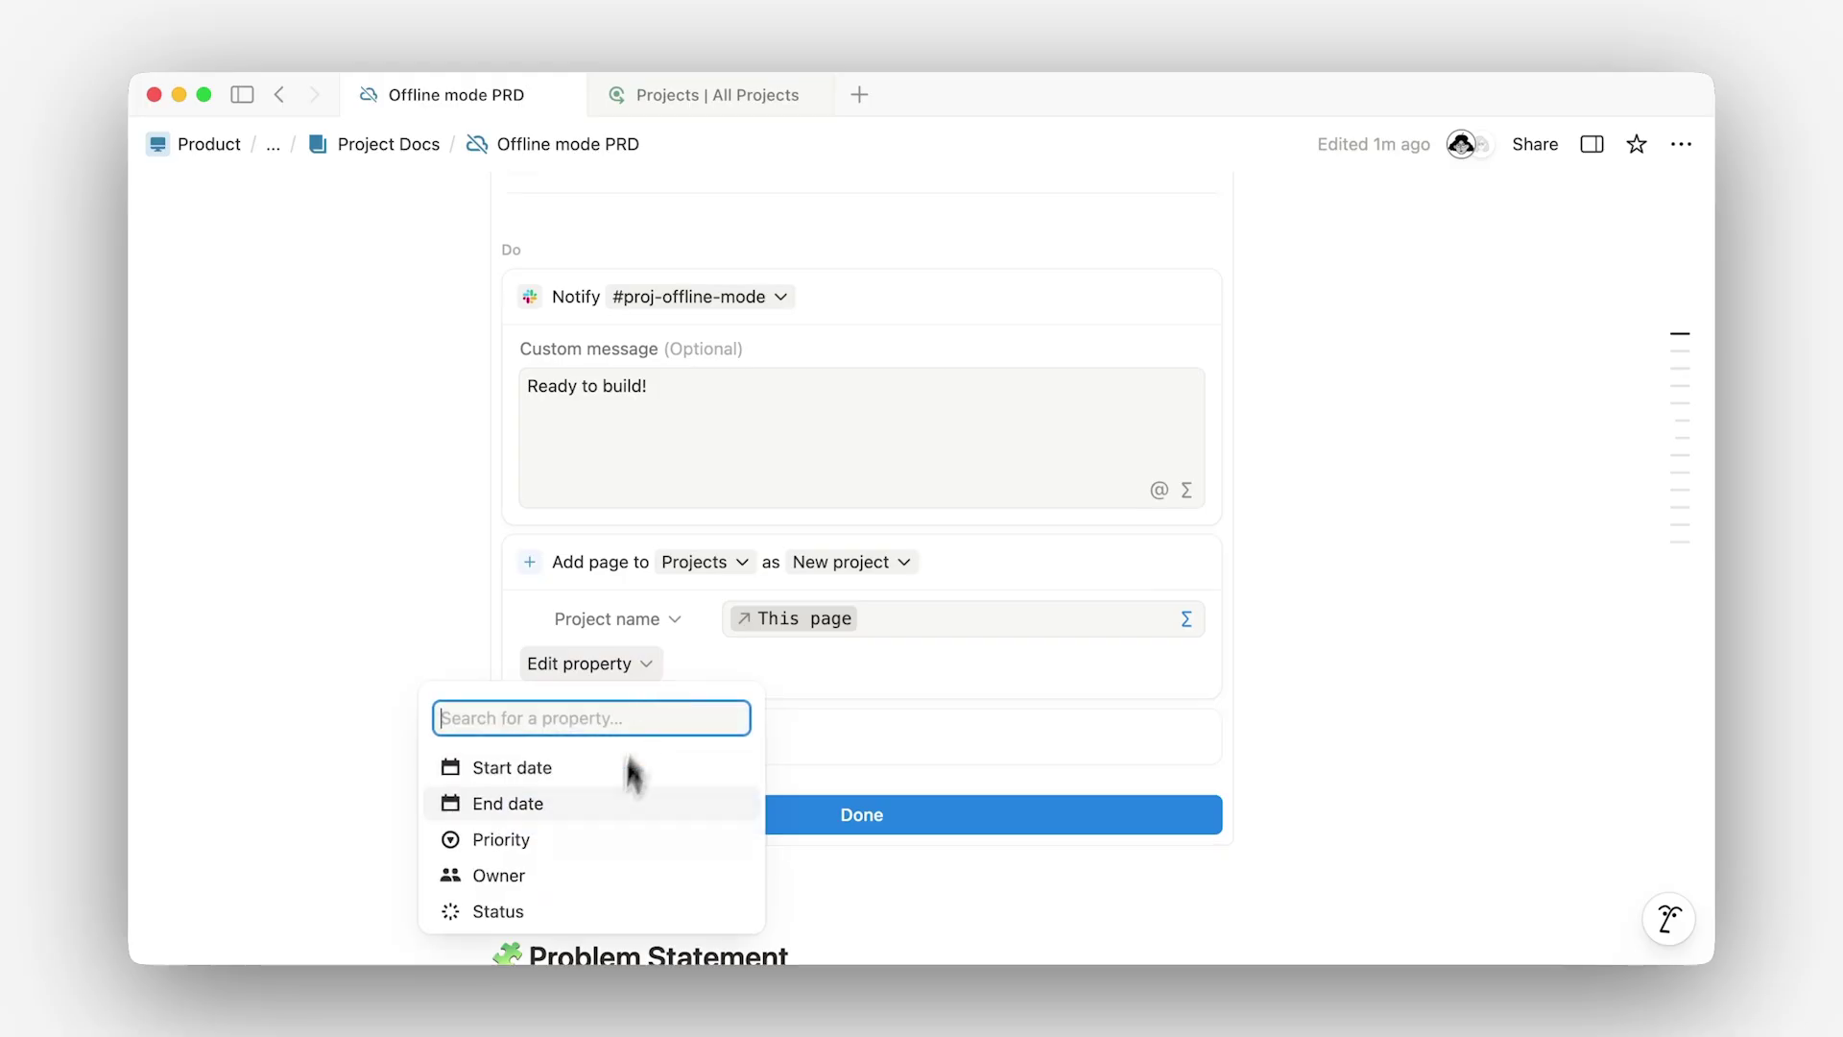
{"action": "left_click", "coordinate": [604, 873]}
{"action": "left_click", "coordinate": [756, 672]}
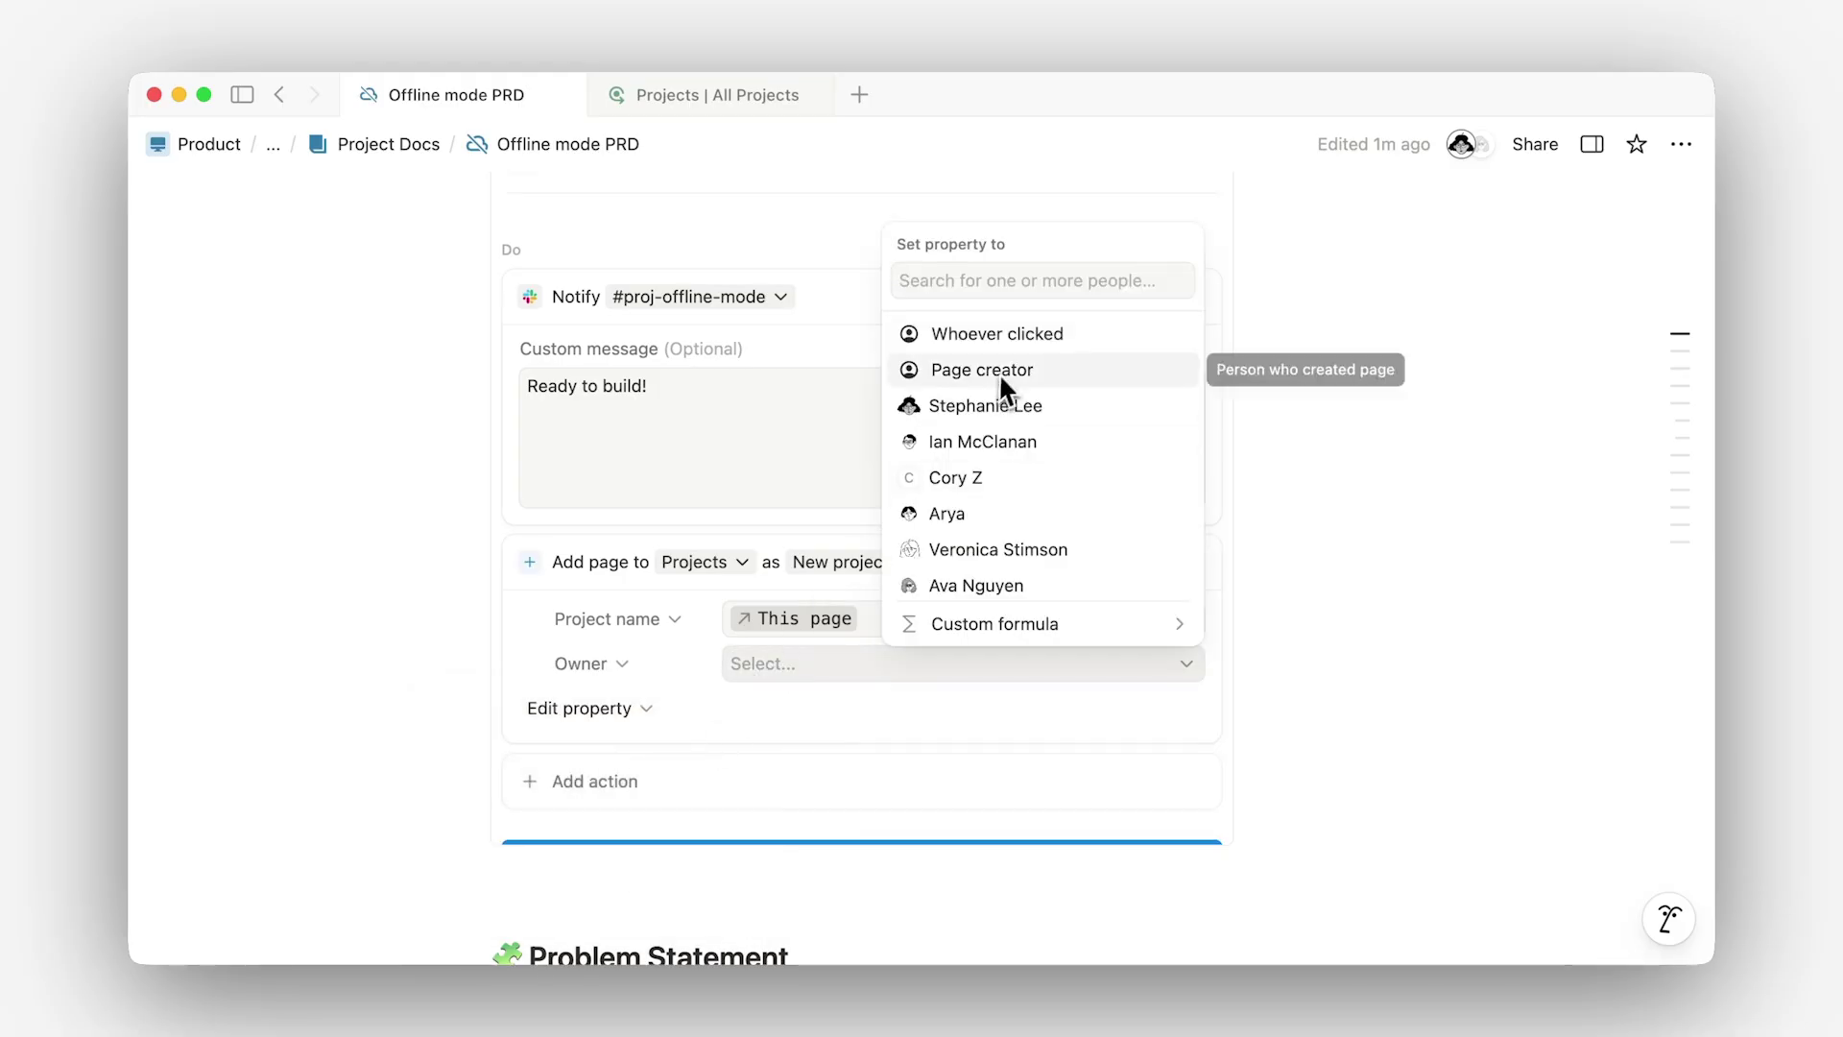
{"action": "left_click", "coordinate": [999, 373]}
{"action": "left_click", "coordinate": [643, 711]}
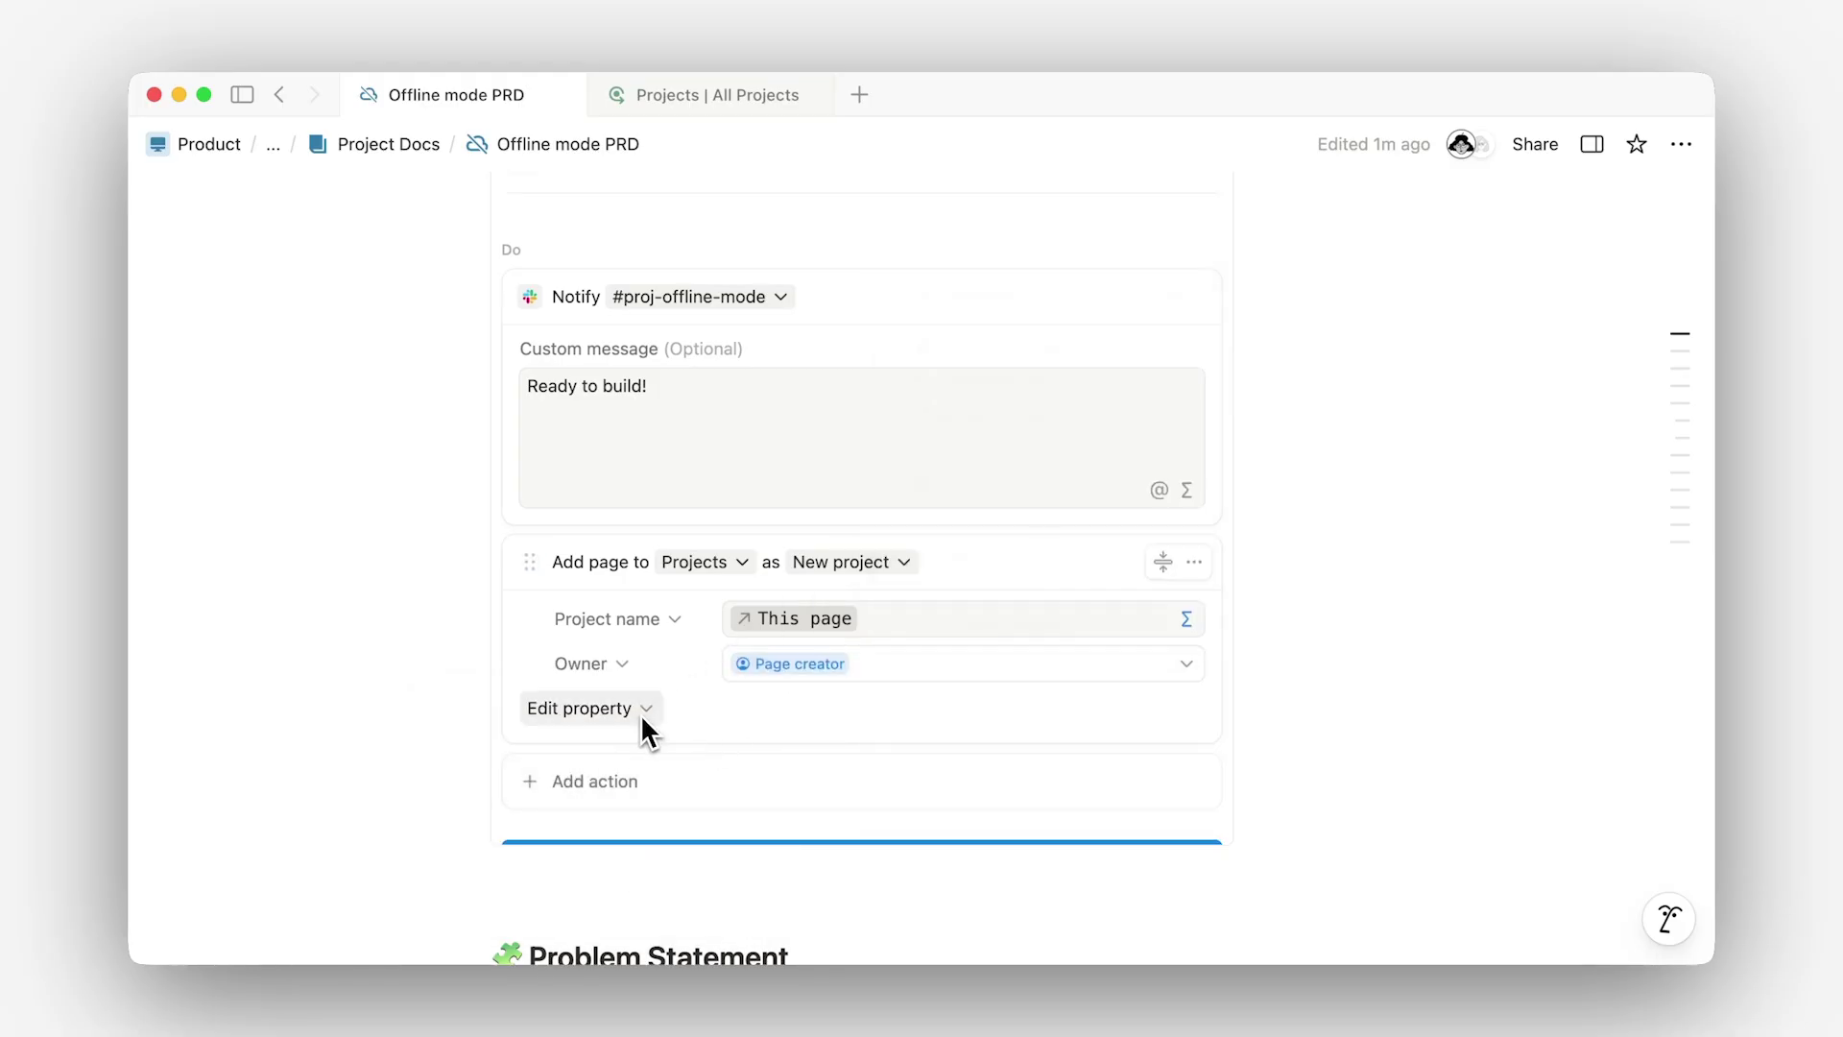
Set the new project's Status to New.
{"action": "left_click", "coordinate": [641, 712]}
{"action": "left_click", "coordinate": [602, 913]}
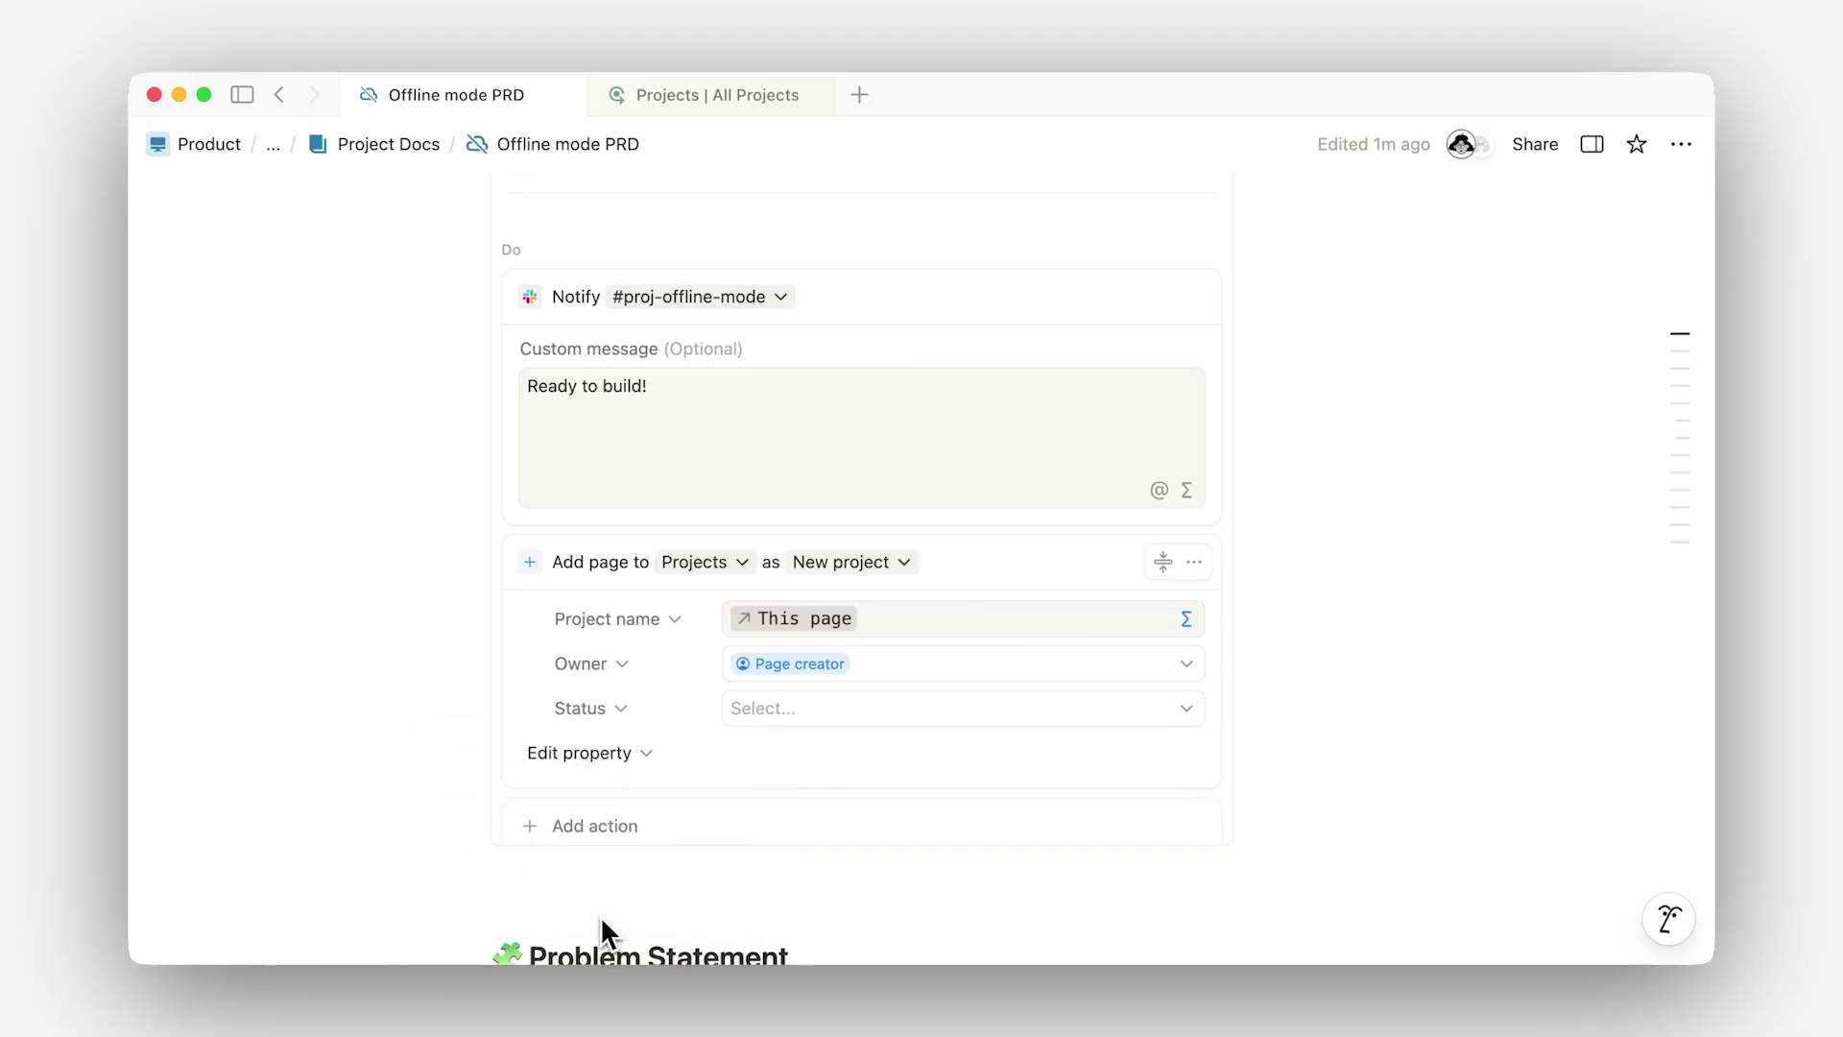
{"action": "left_click", "coordinate": [779, 719]}
{"action": "left_click", "coordinate": [987, 403]}
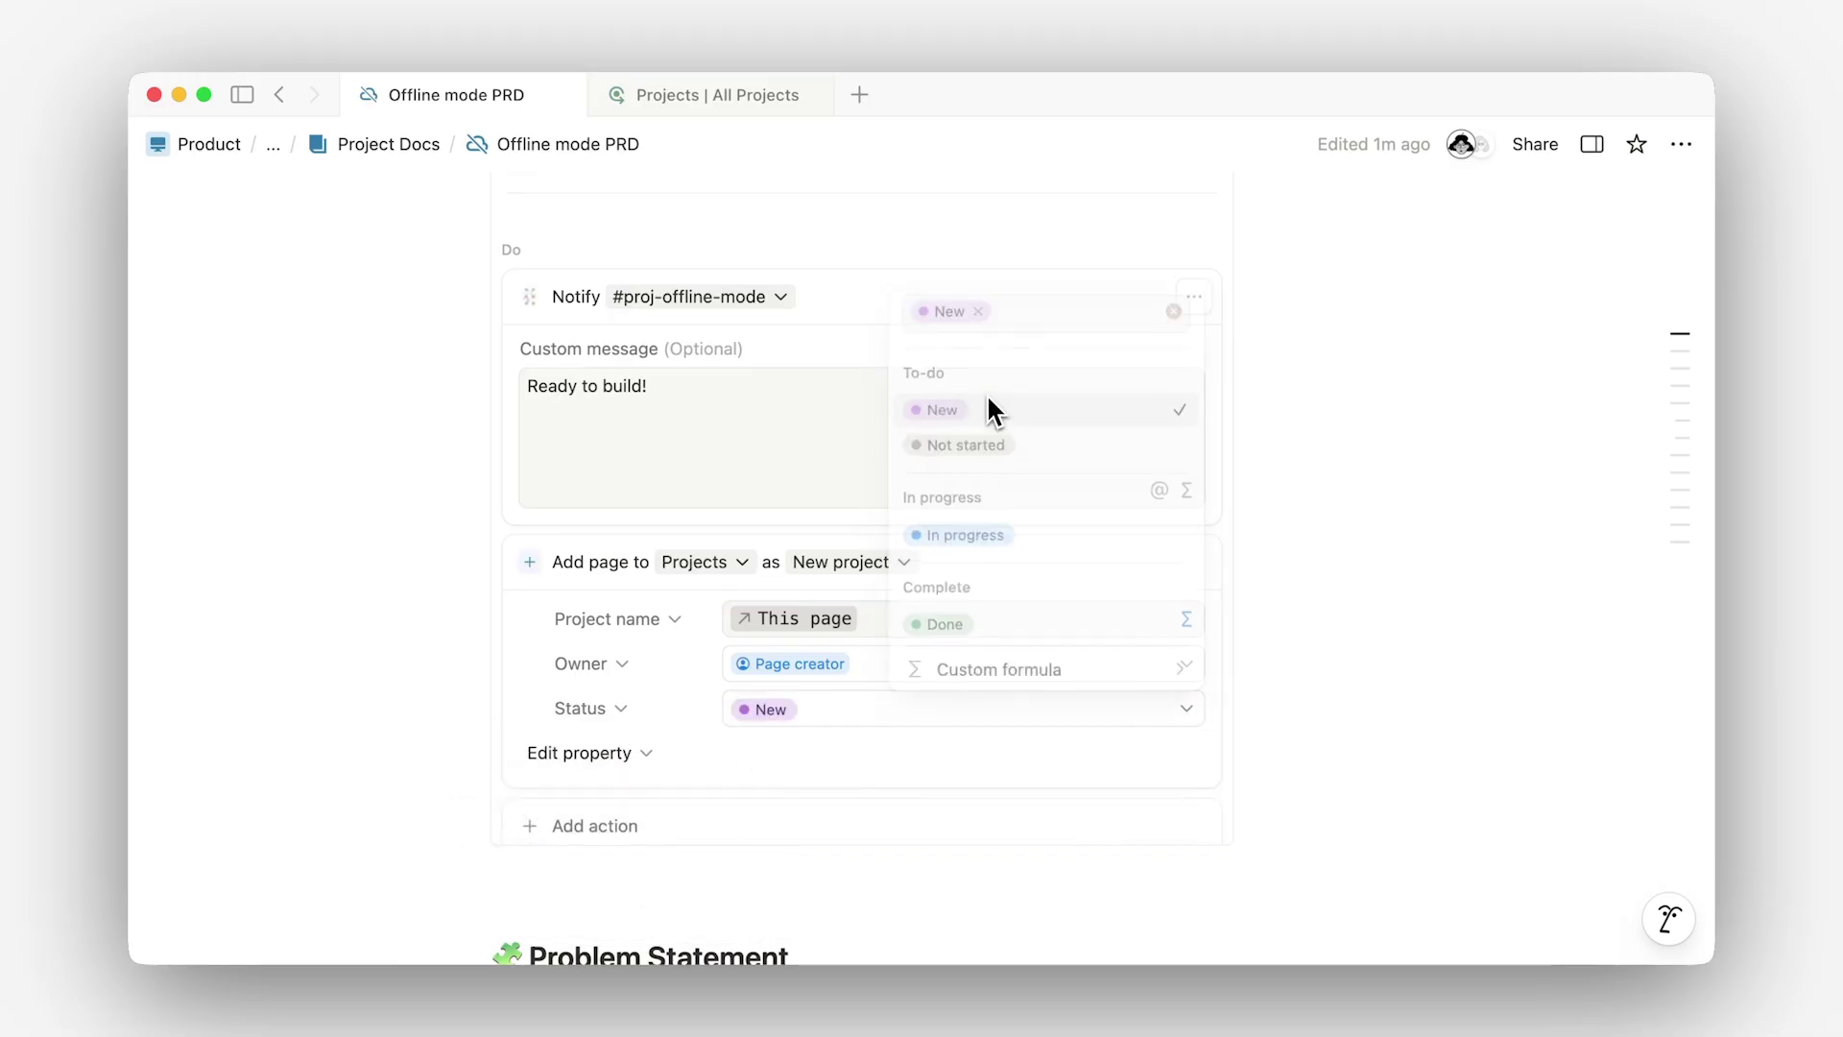
{"action": "key", "text": "Escape"}
Have the button insert a Project Kickoff Checklist with five pasted to-do items.
{"action": "scroll", "coordinate": [883, 743], "scroll_direction": "down", "scroll_amount": 2}
{"action": "left_click", "coordinate": [884, 743]}
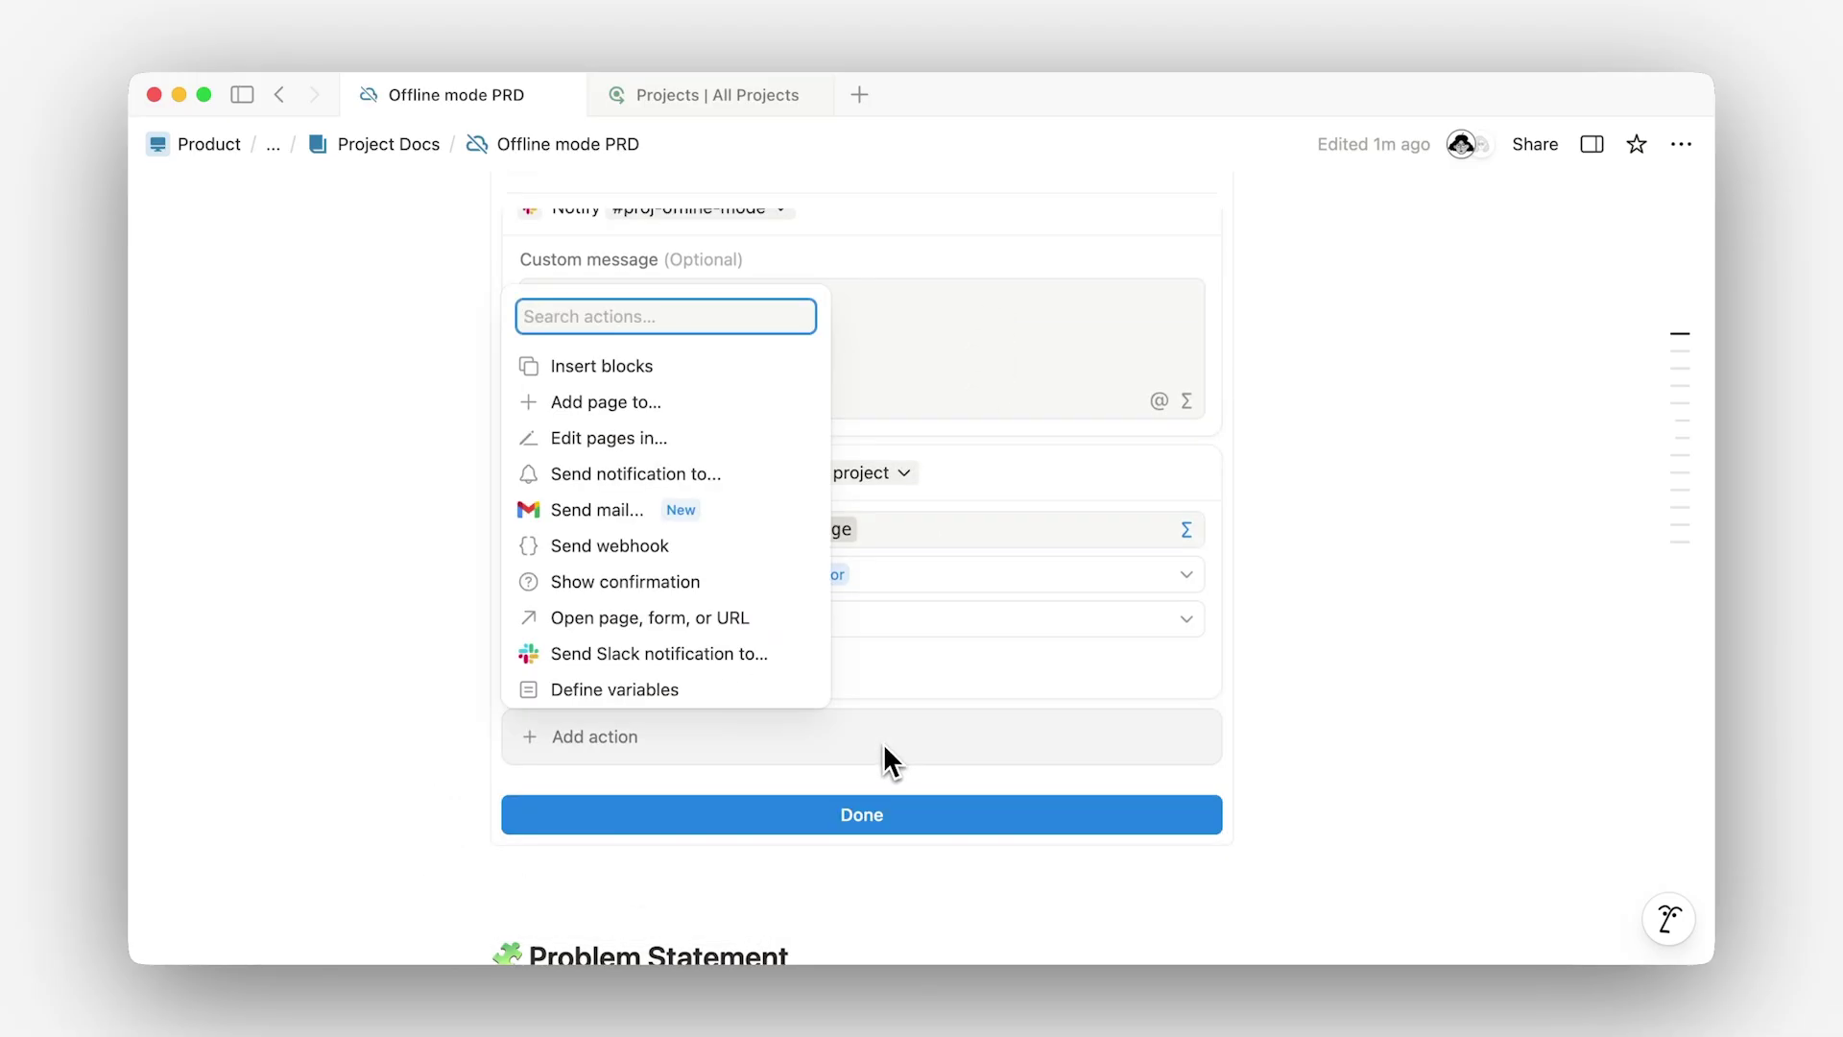
{"action": "left_click", "coordinate": [697, 371]}
{"action": "type", "text": "Project Kickoff Checklist"}
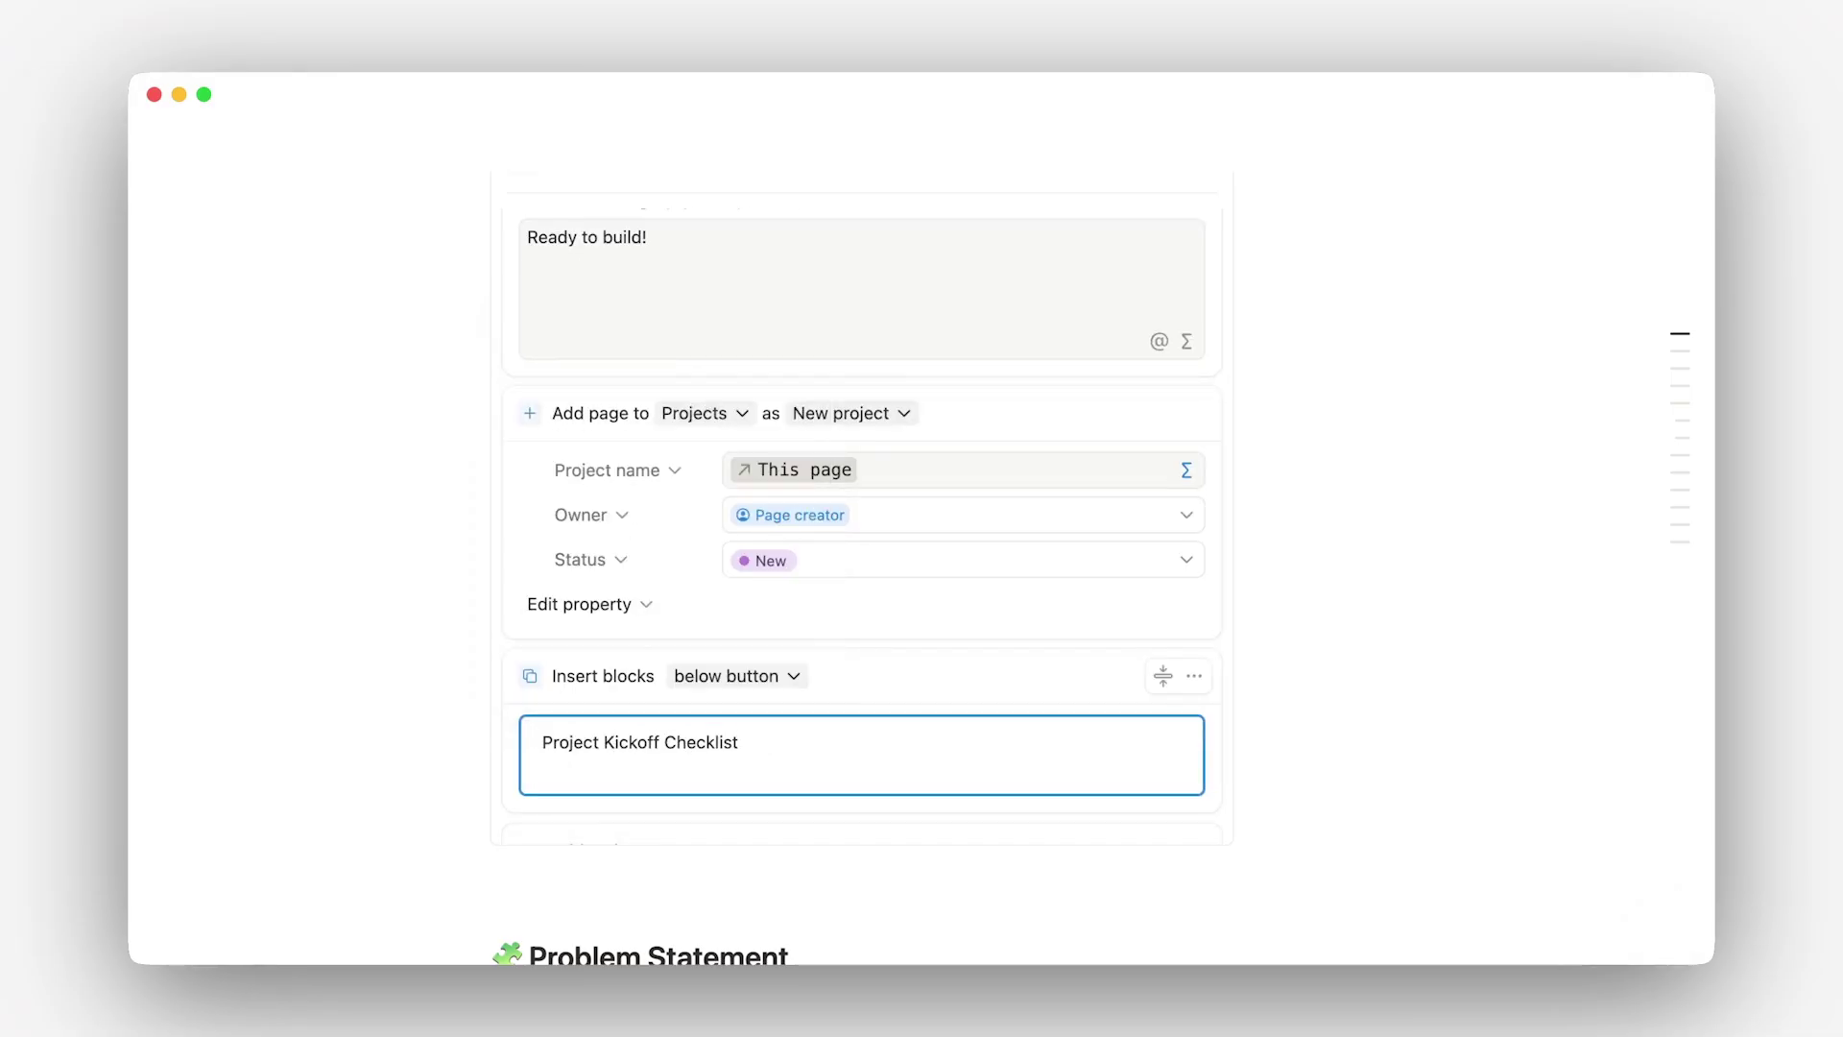
{"action": "key", "text": "Return"}
{"action": "type", "text": "/to"}
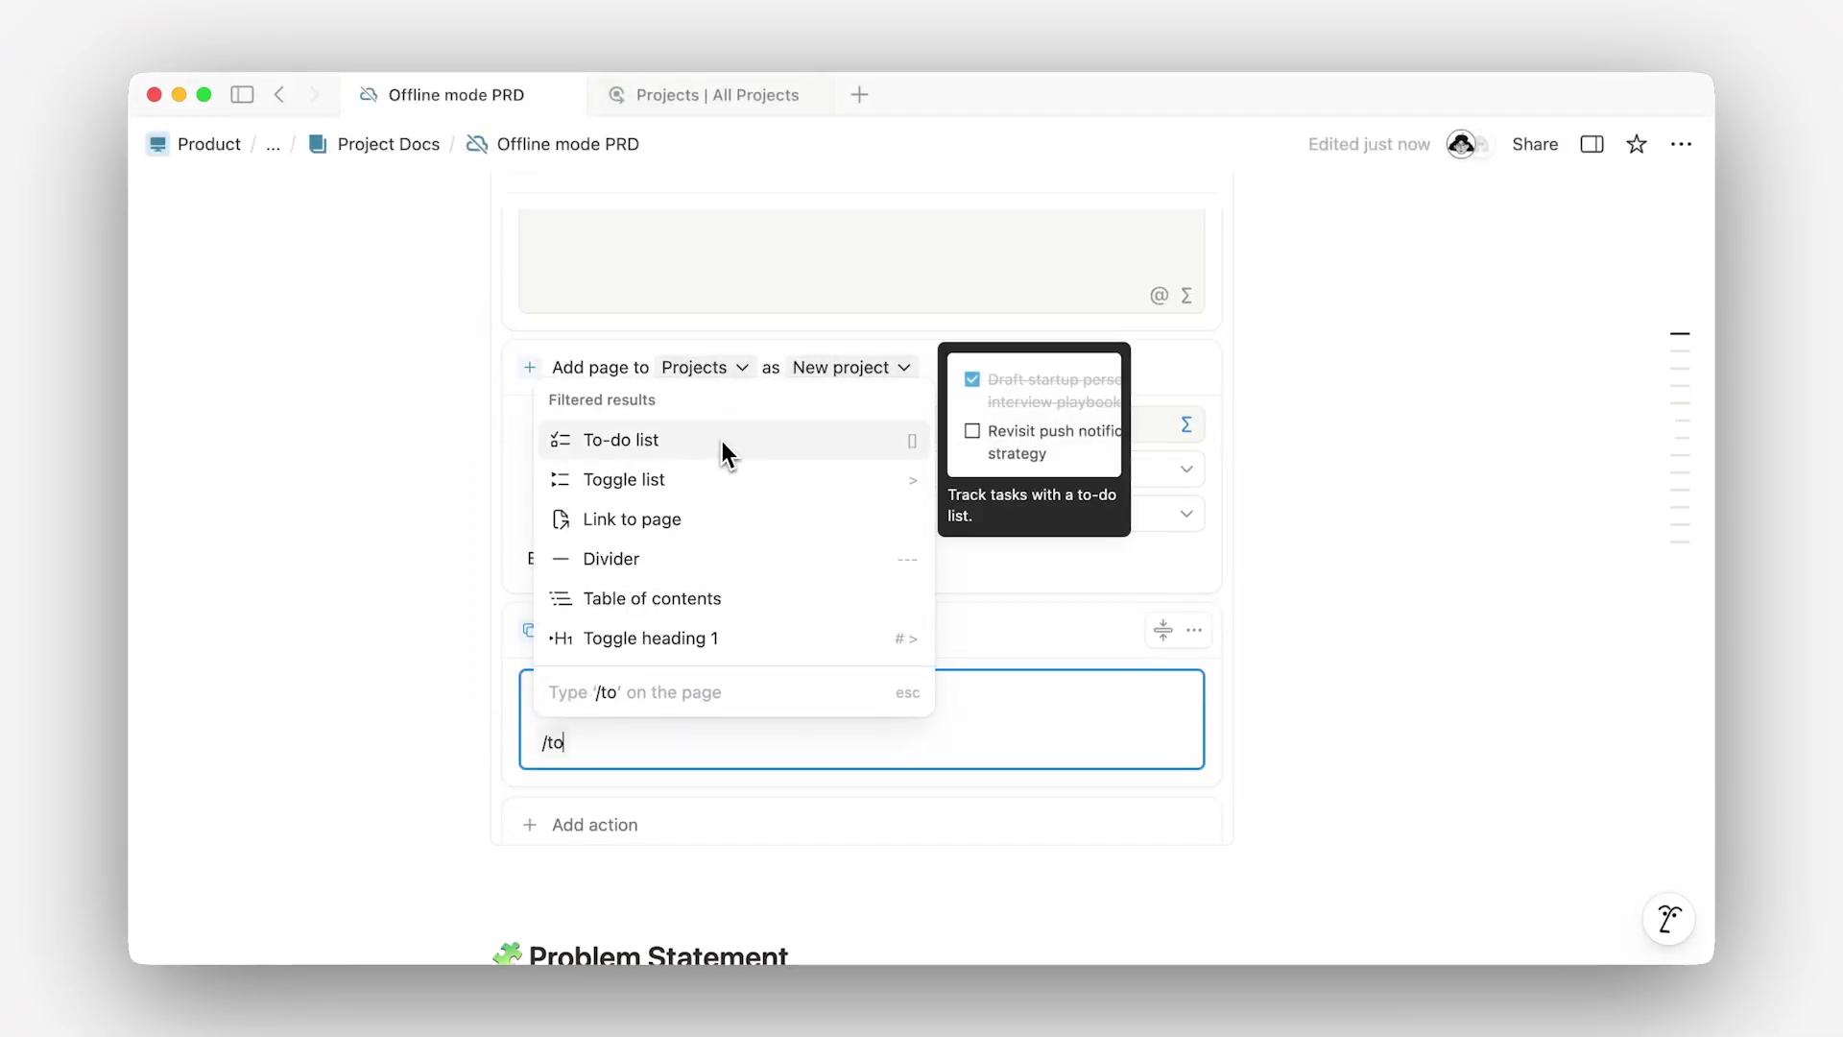
{"action": "left_click", "coordinate": [722, 443]}
{"action": "type", "text": "Review and understand PRD requirements Assess technical feasibility and dependencies Align with stakeholders and team members Create technical specs and implementation plan Set up project tracking and communication"}
Finish the New Project button and check the new Offline mode PRD row in Projects.
{"action": "scroll", "coordinate": [746, 465], "scroll_direction": "down", "scroll_amount": 2}
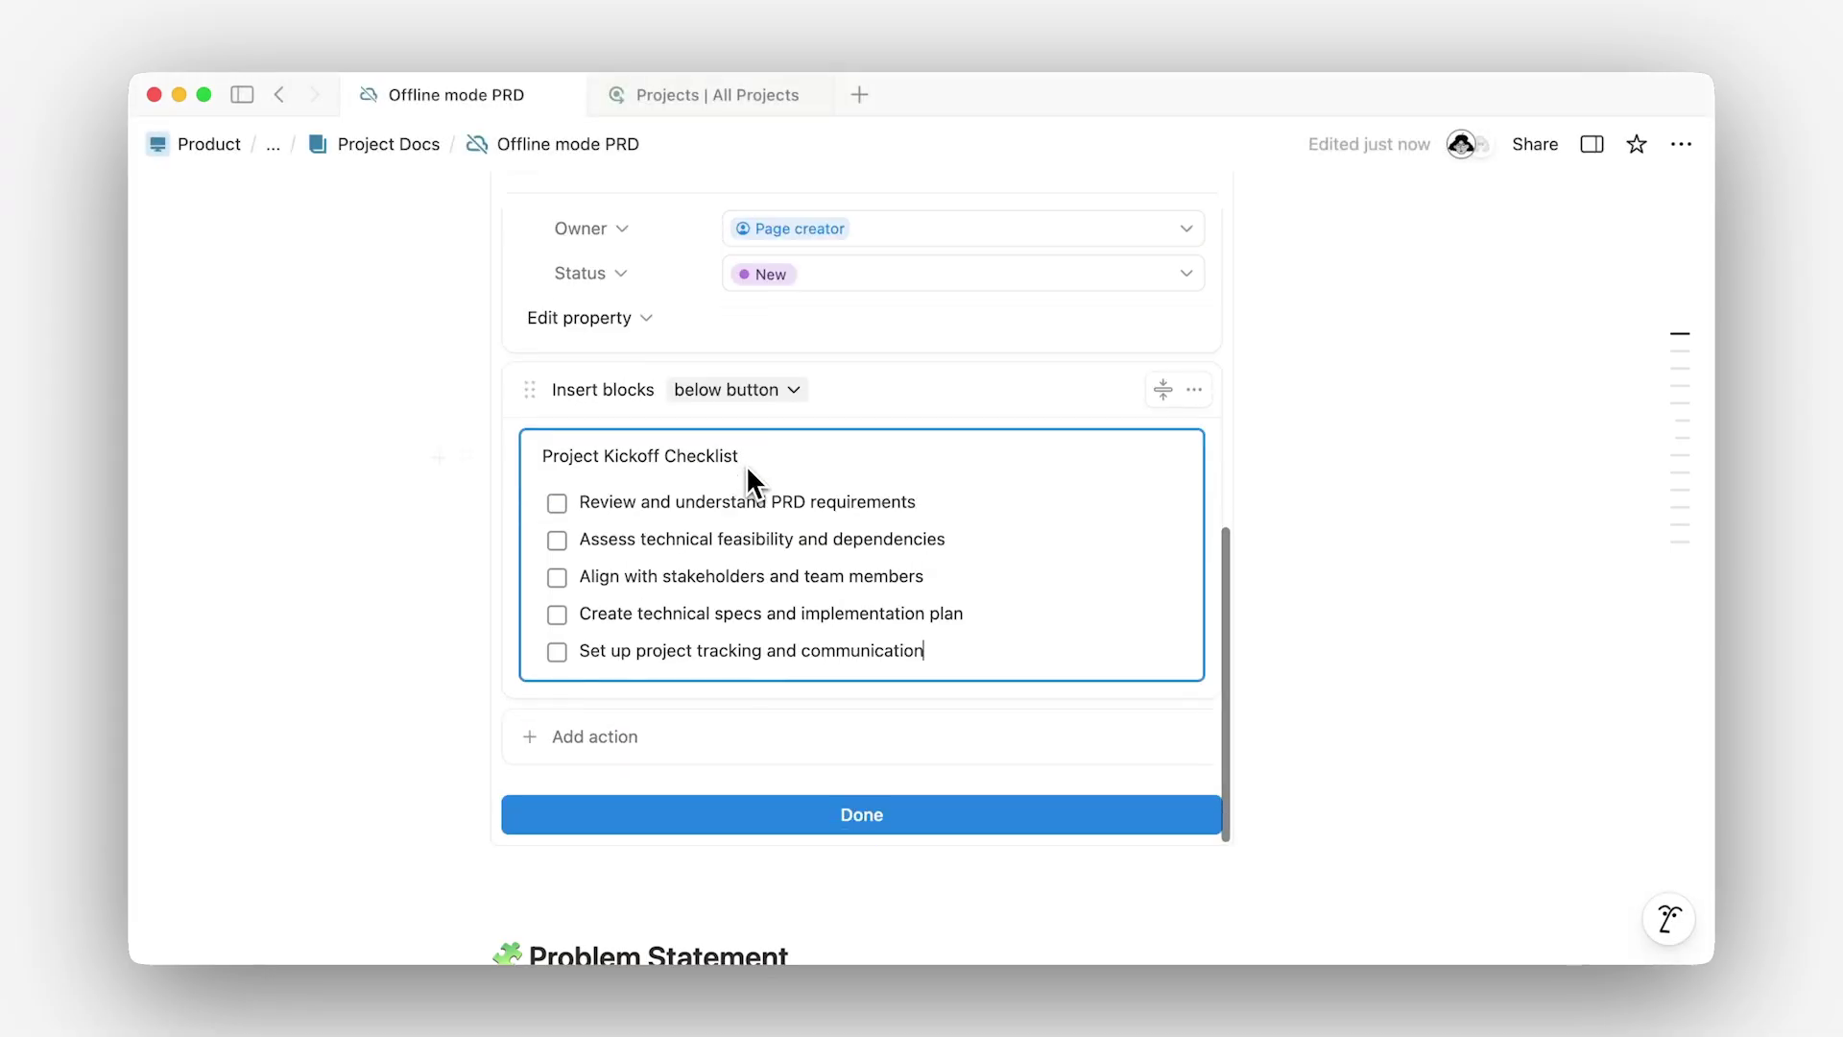
{"action": "left_click", "coordinate": [742, 815]}
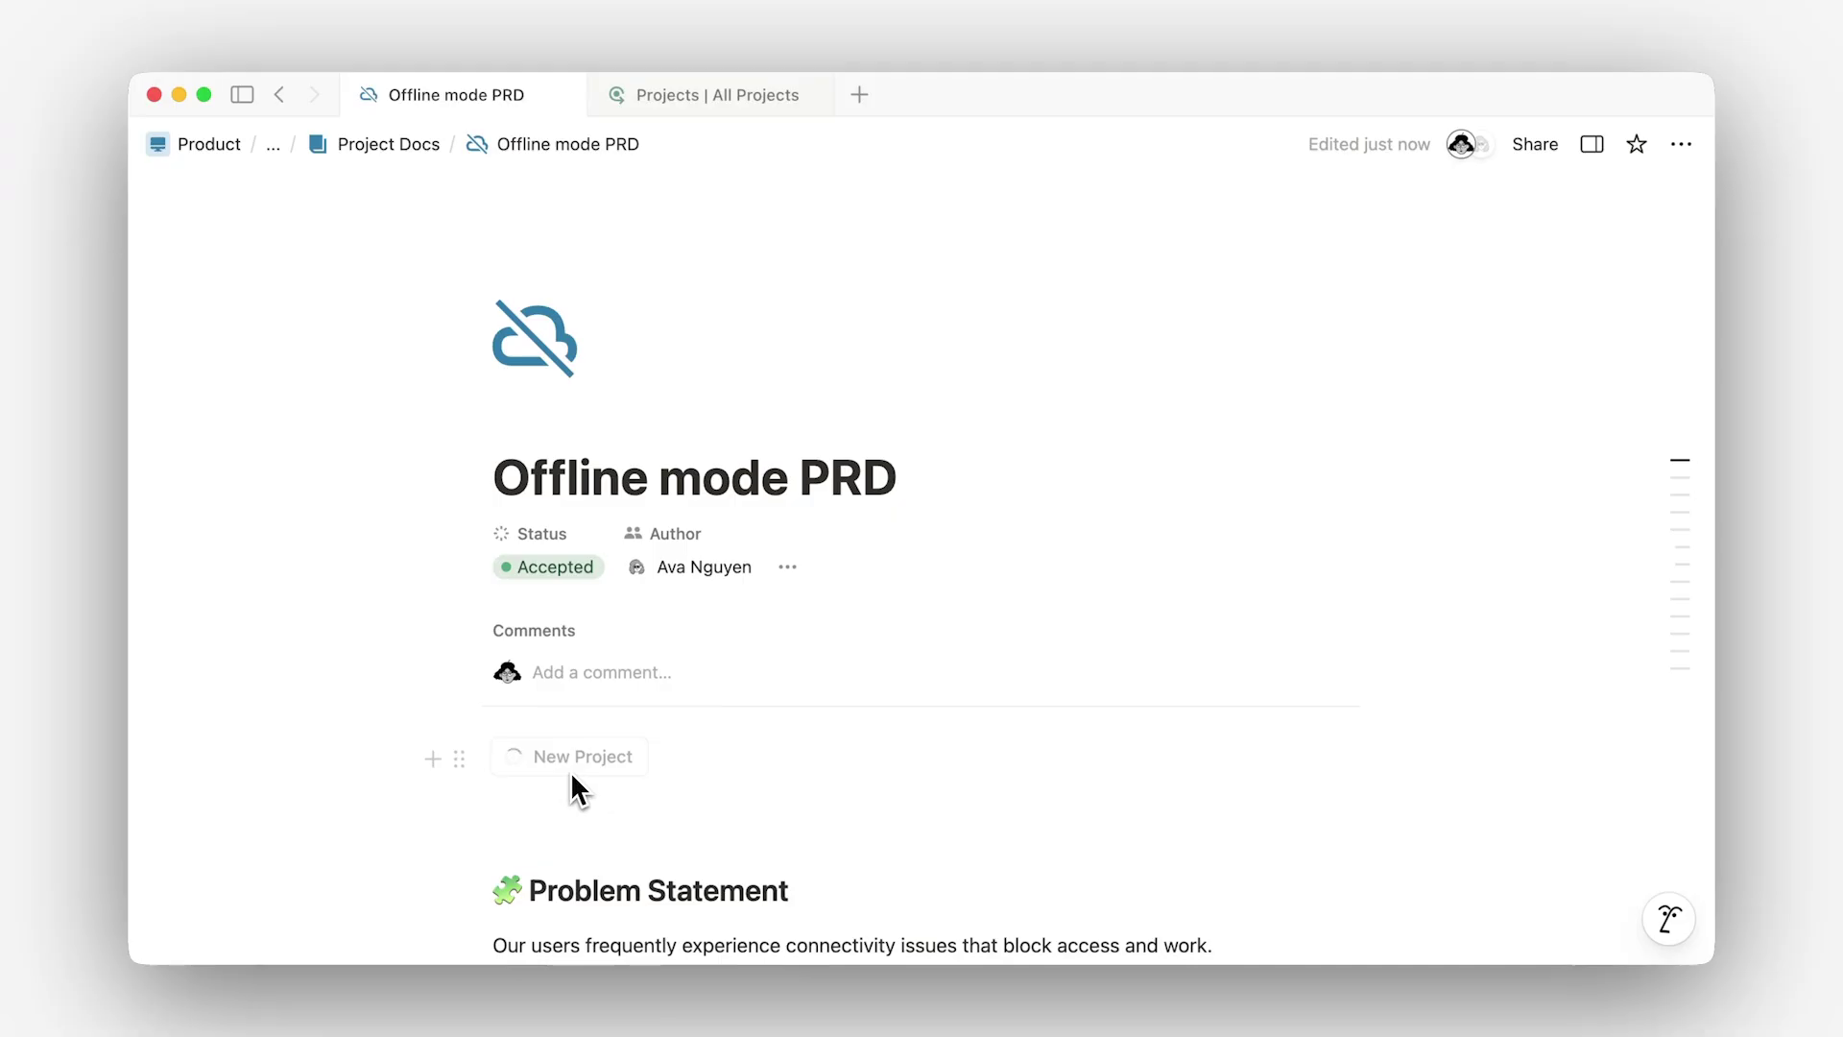
{"action": "scroll", "coordinate": [570, 773], "scroll_direction": "down", "scroll_amount": 3}
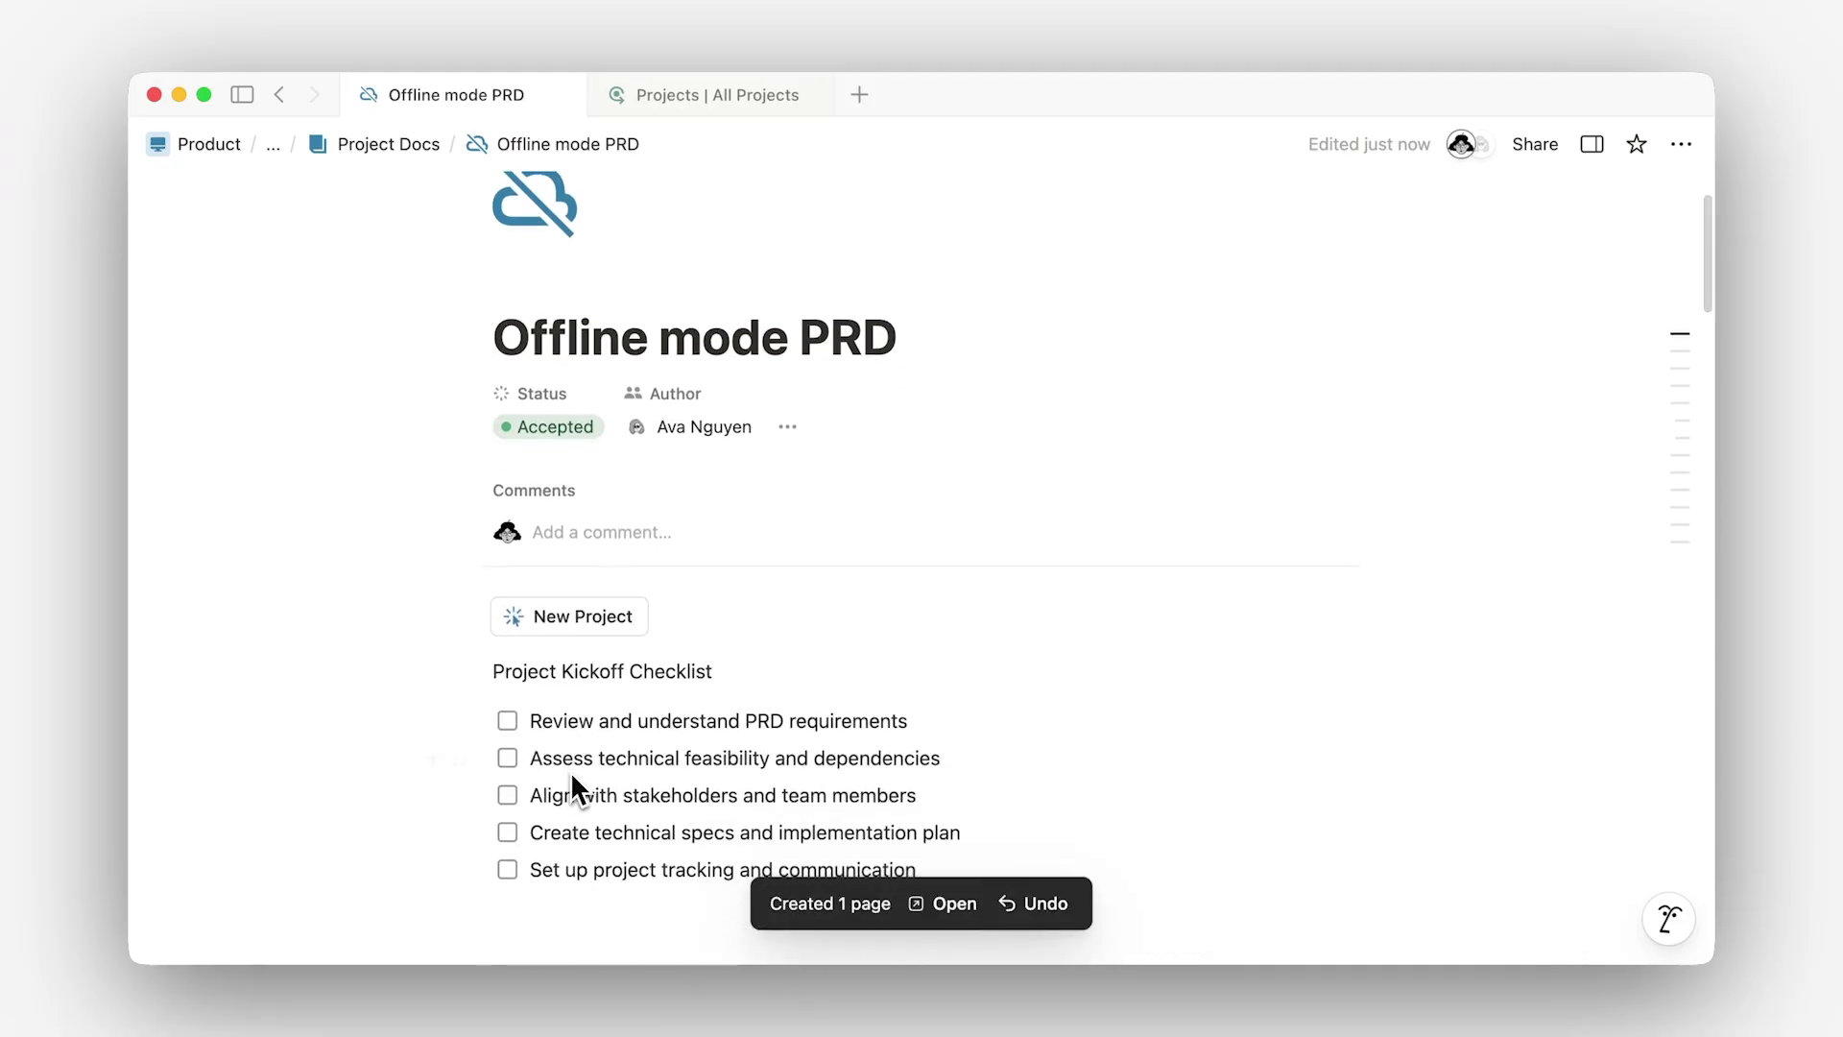
{"action": "left_click", "coordinate": [717, 94]}
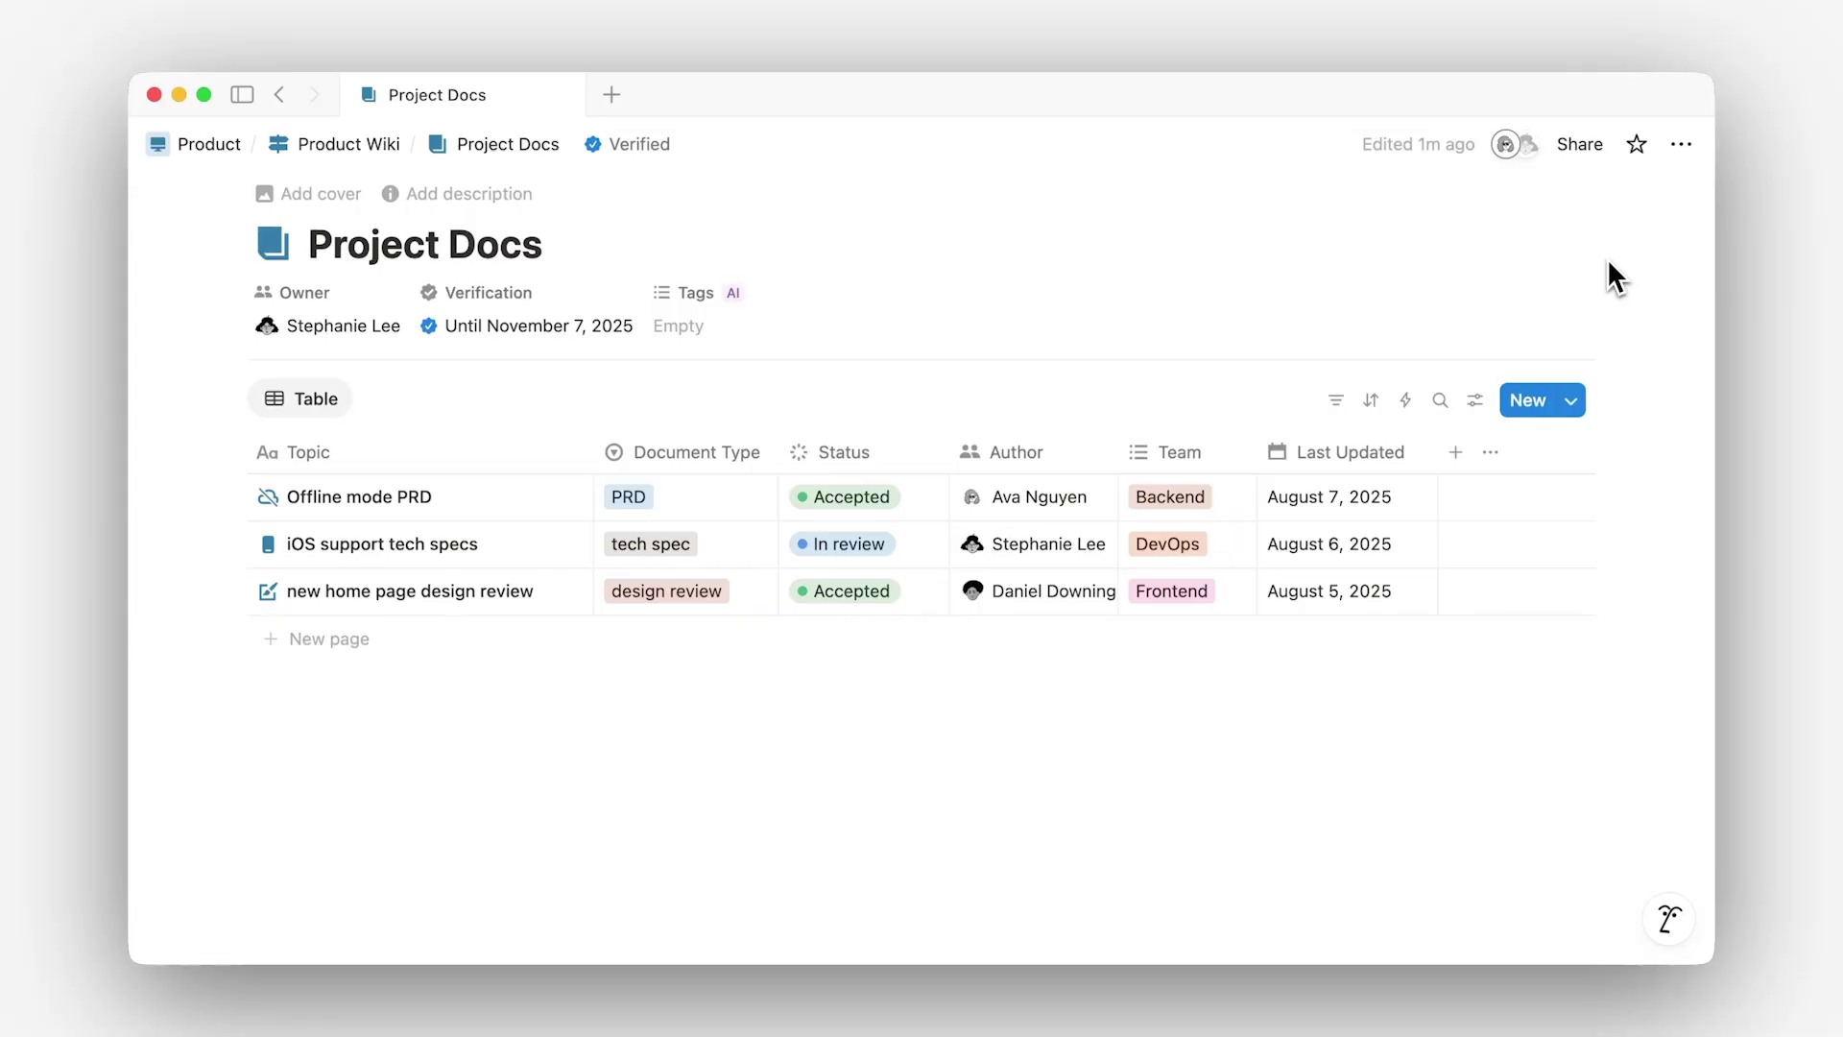
Open the Project Docs page layout editor and show the property column beside the Offline mode PRD preview.
{"action": "left_click", "coordinate": [1681, 146]}
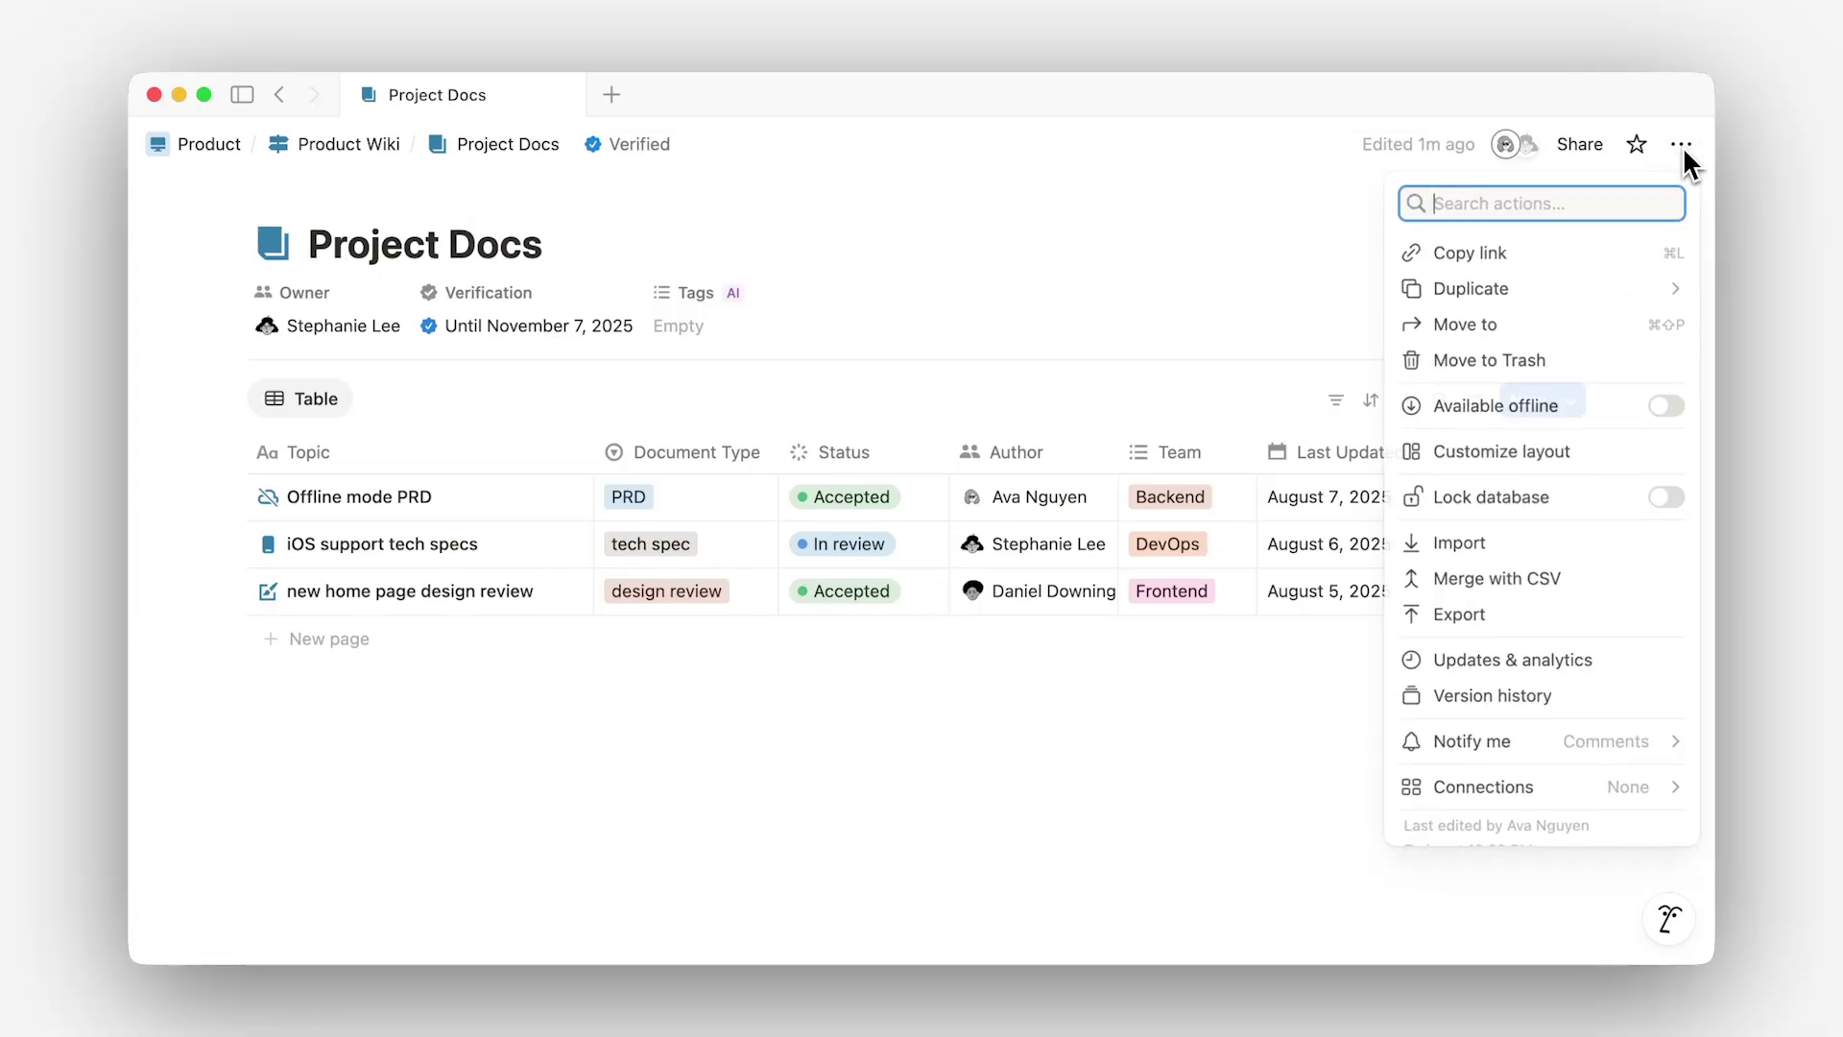
{"action": "left_click", "coordinate": [1615, 451]}
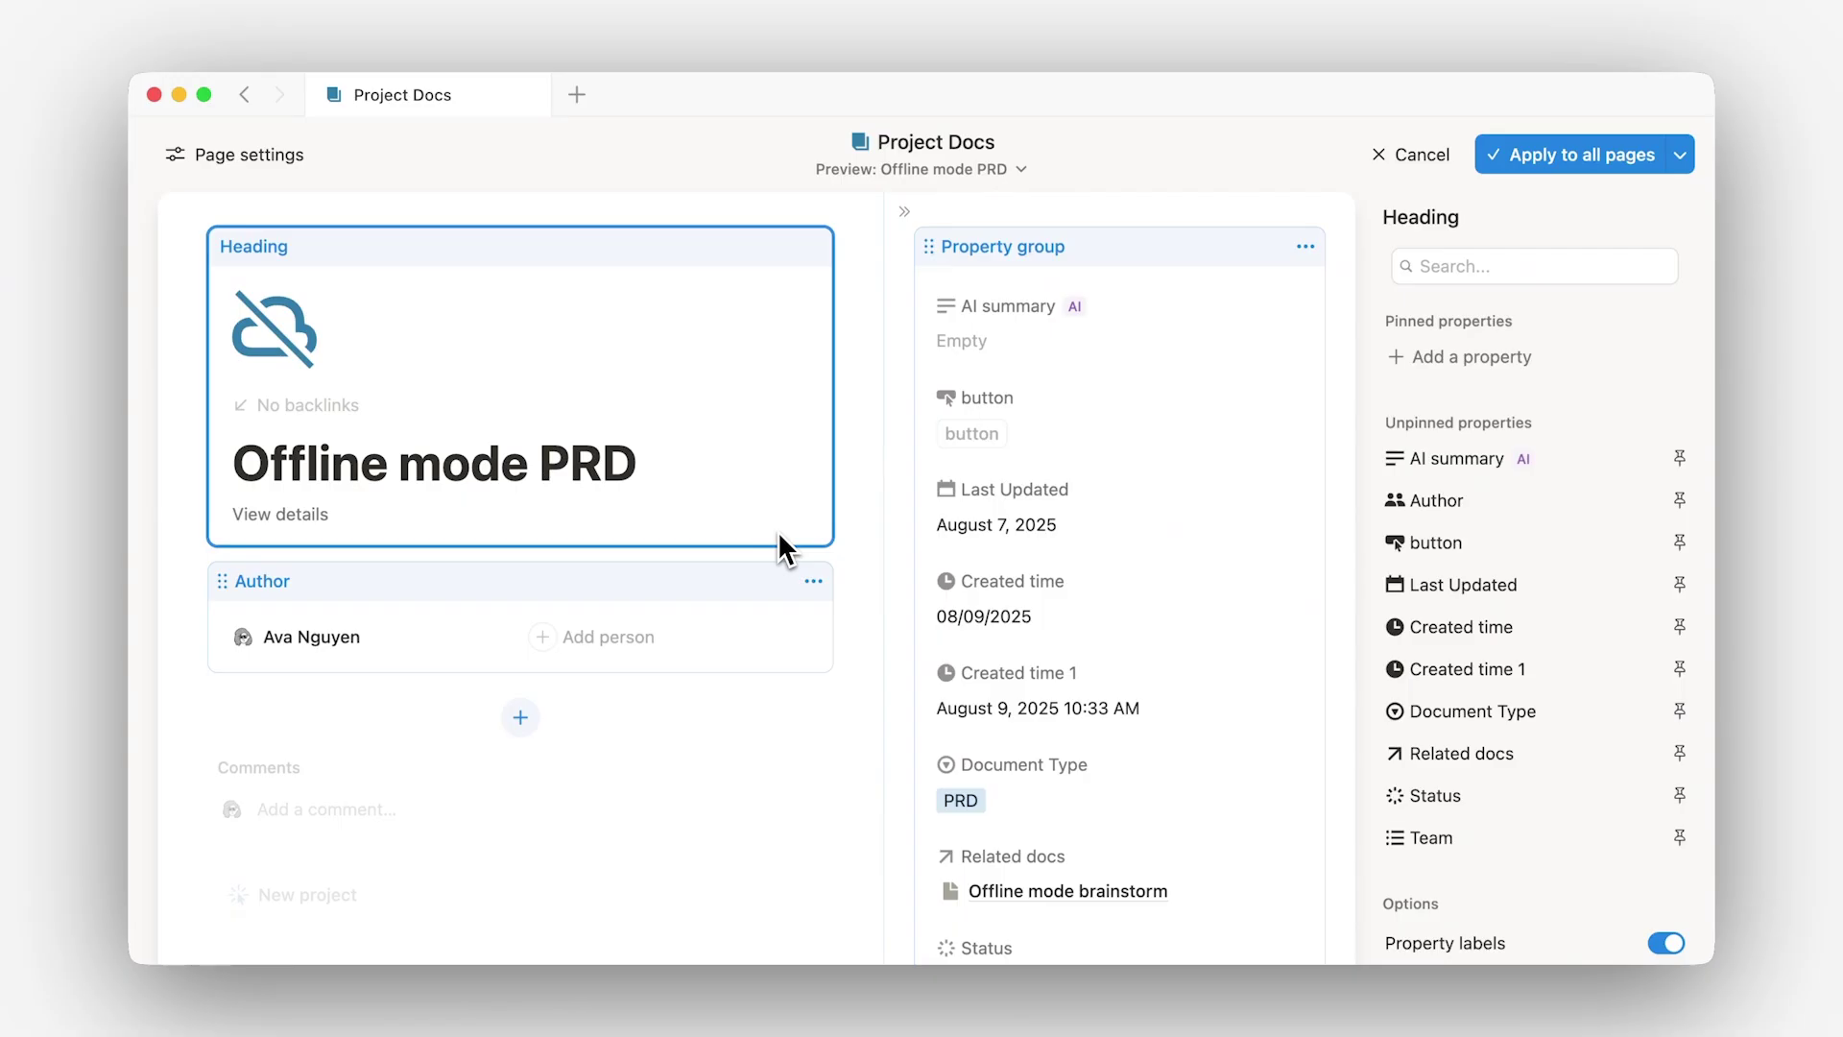
{"action": "left_click", "coordinate": [906, 211]}
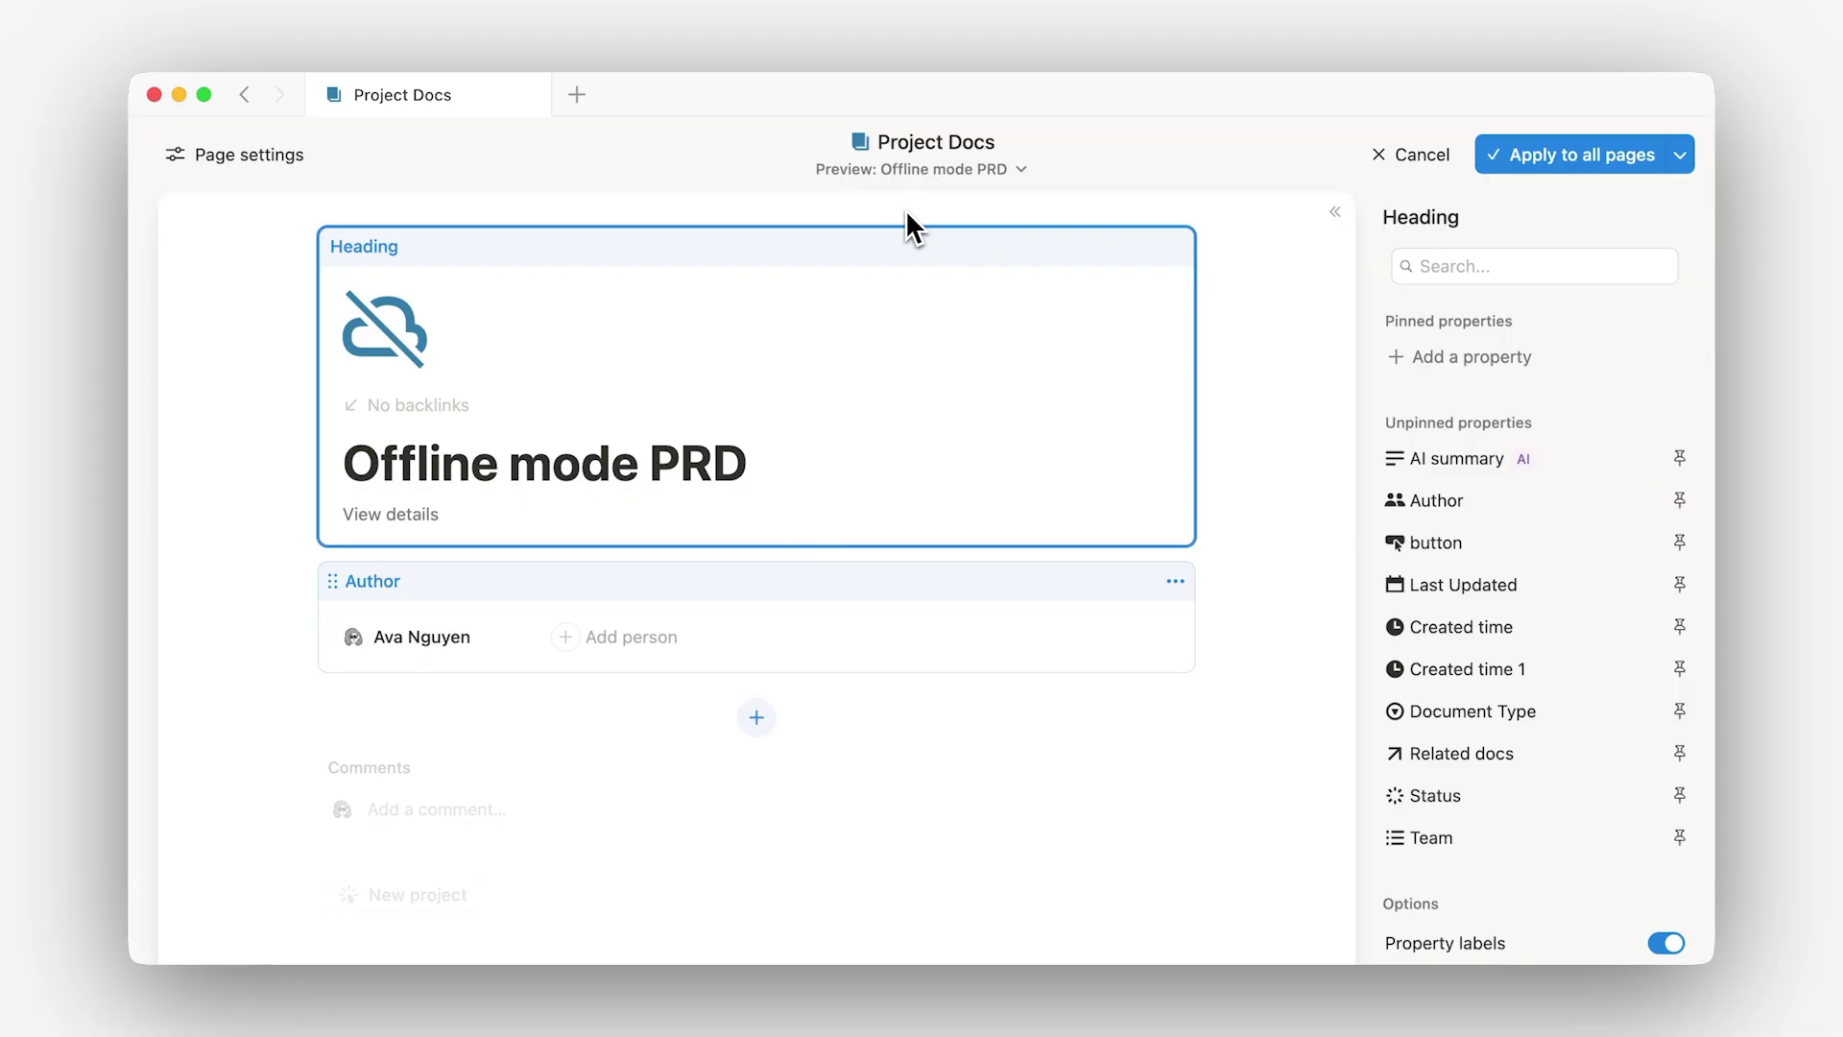
{"action": "left_click", "coordinate": [1337, 213]}
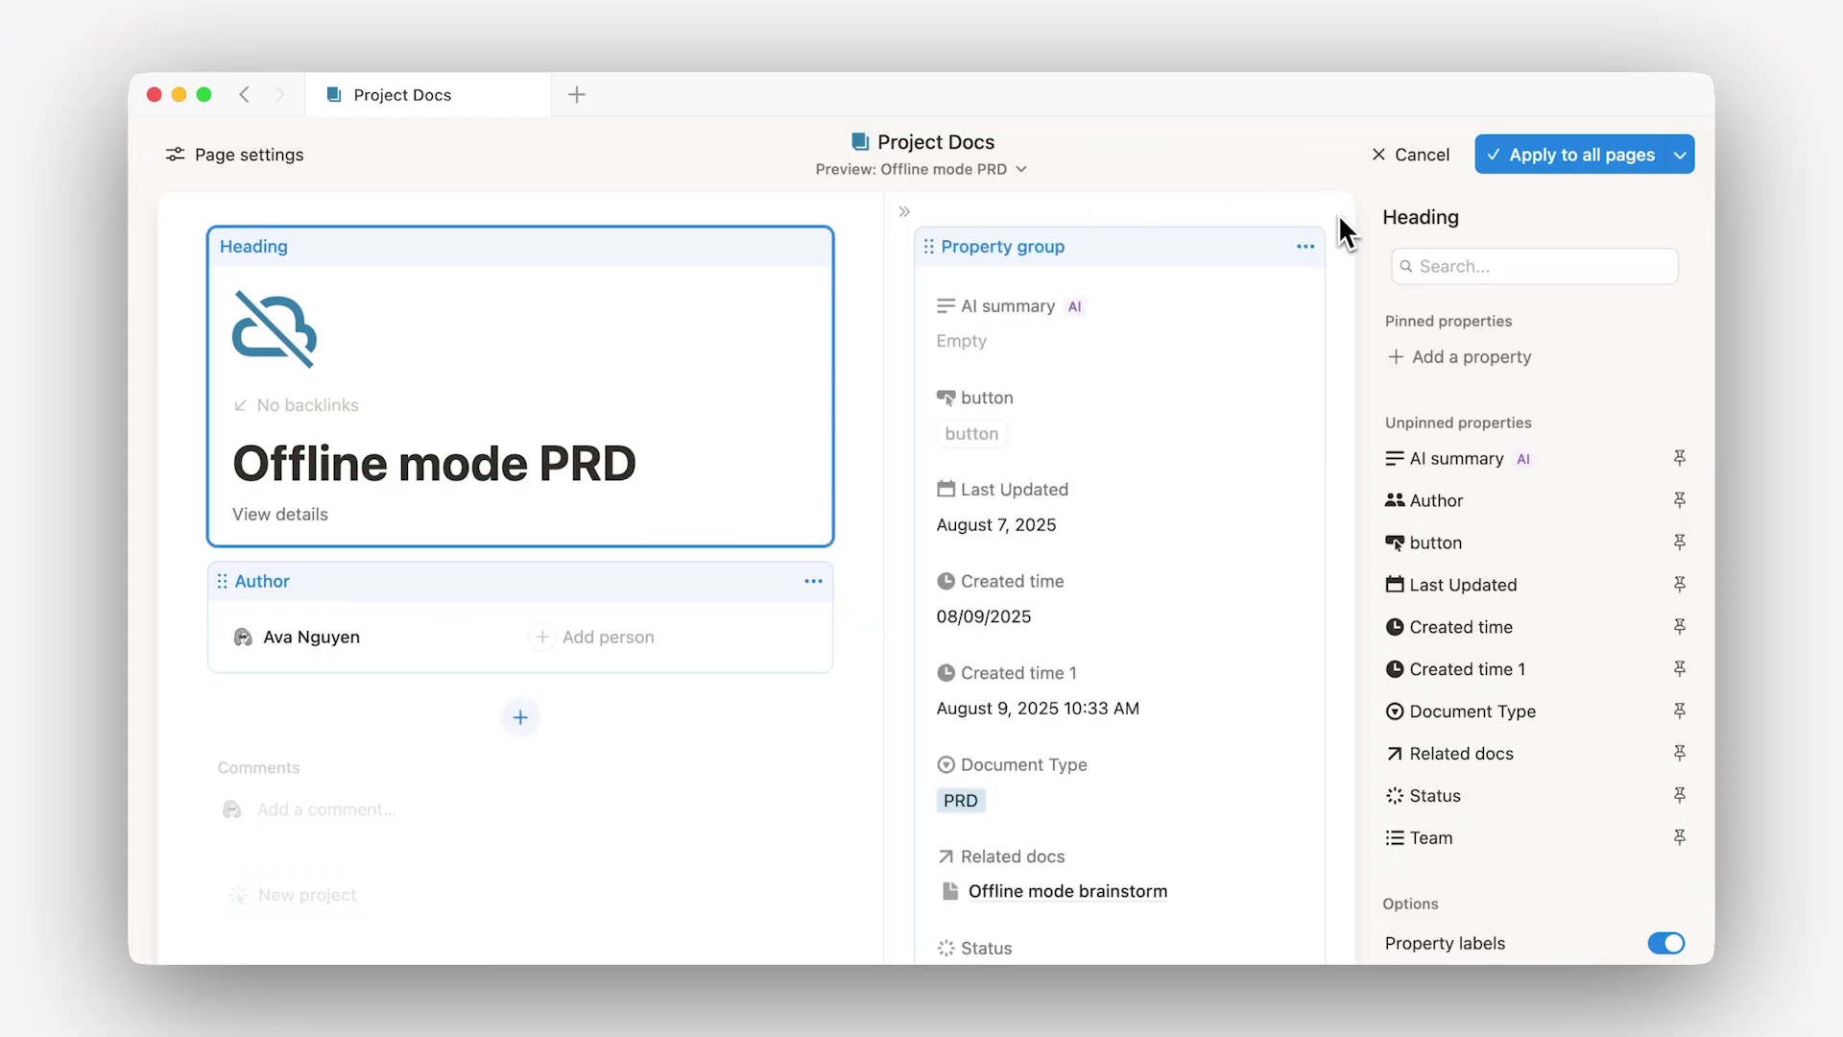
{"action": "scroll", "coordinate": [1339, 259], "scroll_direction": "down", "scroll_amount": 5}
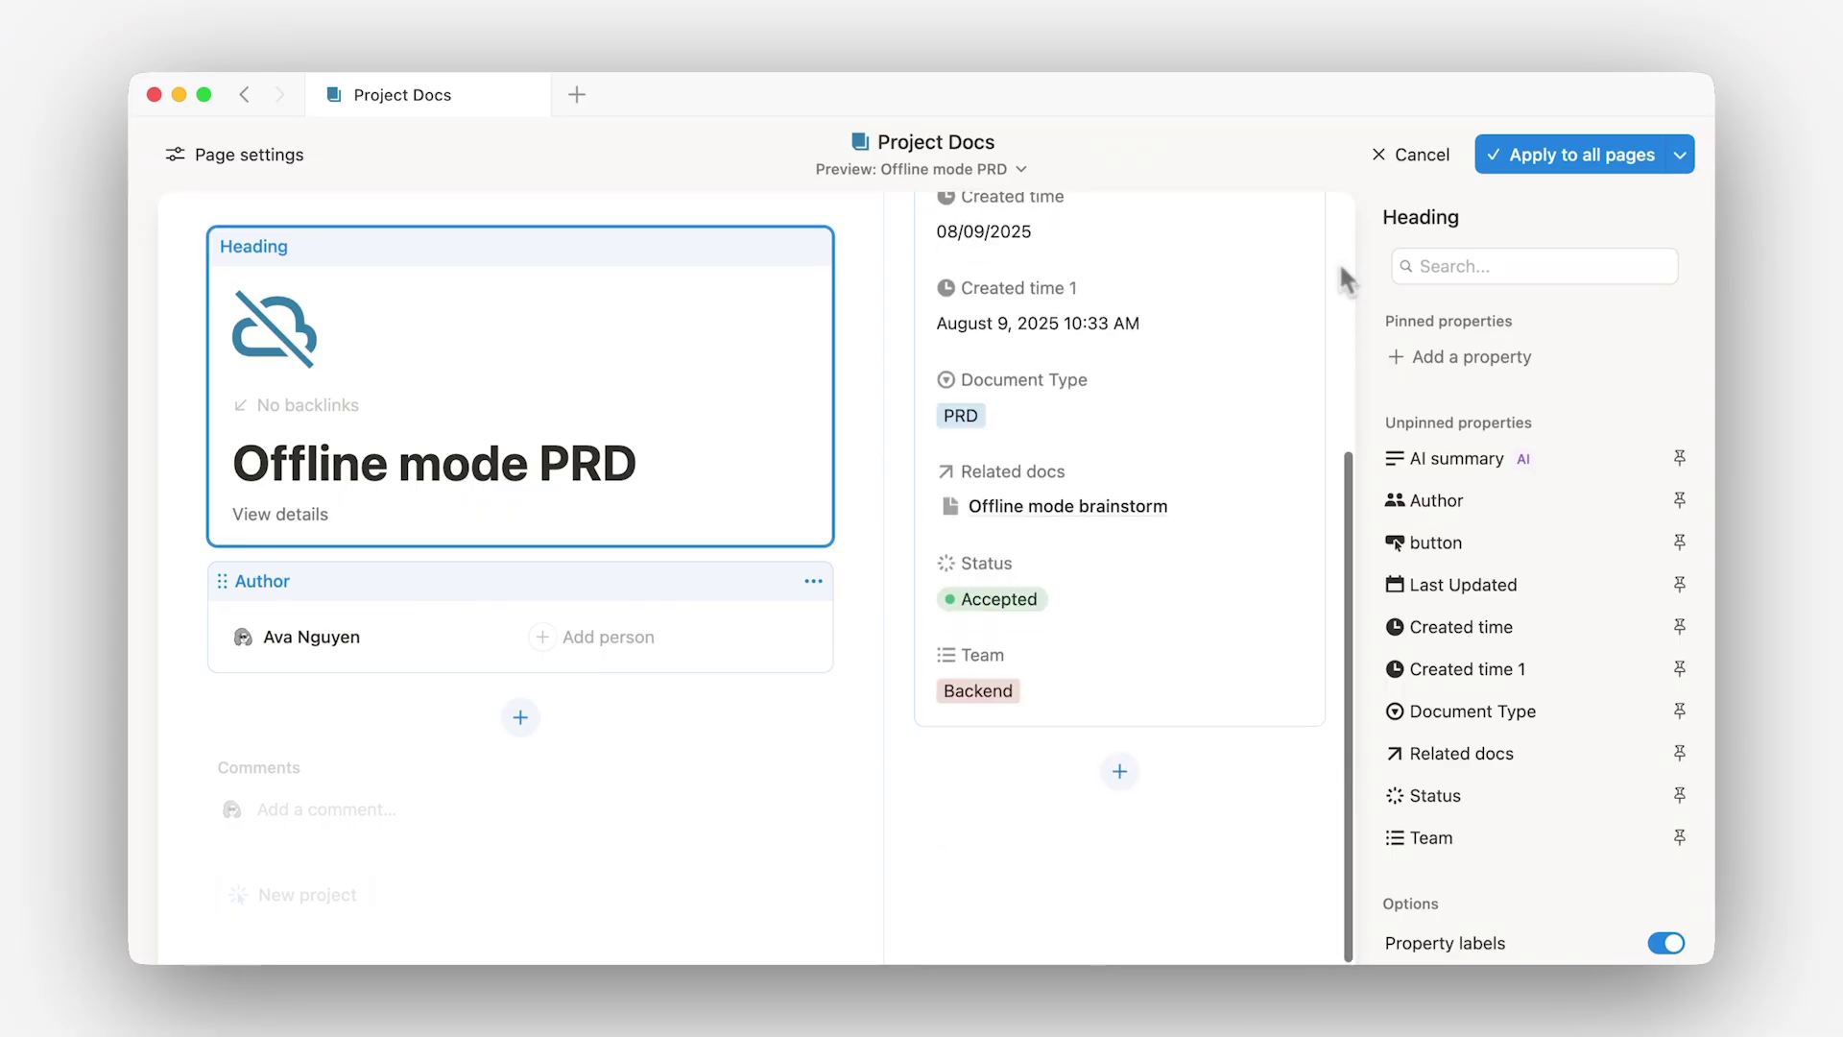
Add Created time, Team and Related docs as separate blocks below the property group.
{"action": "left_click", "coordinate": [1122, 773]}
{"action": "type", "text": "Created time"}
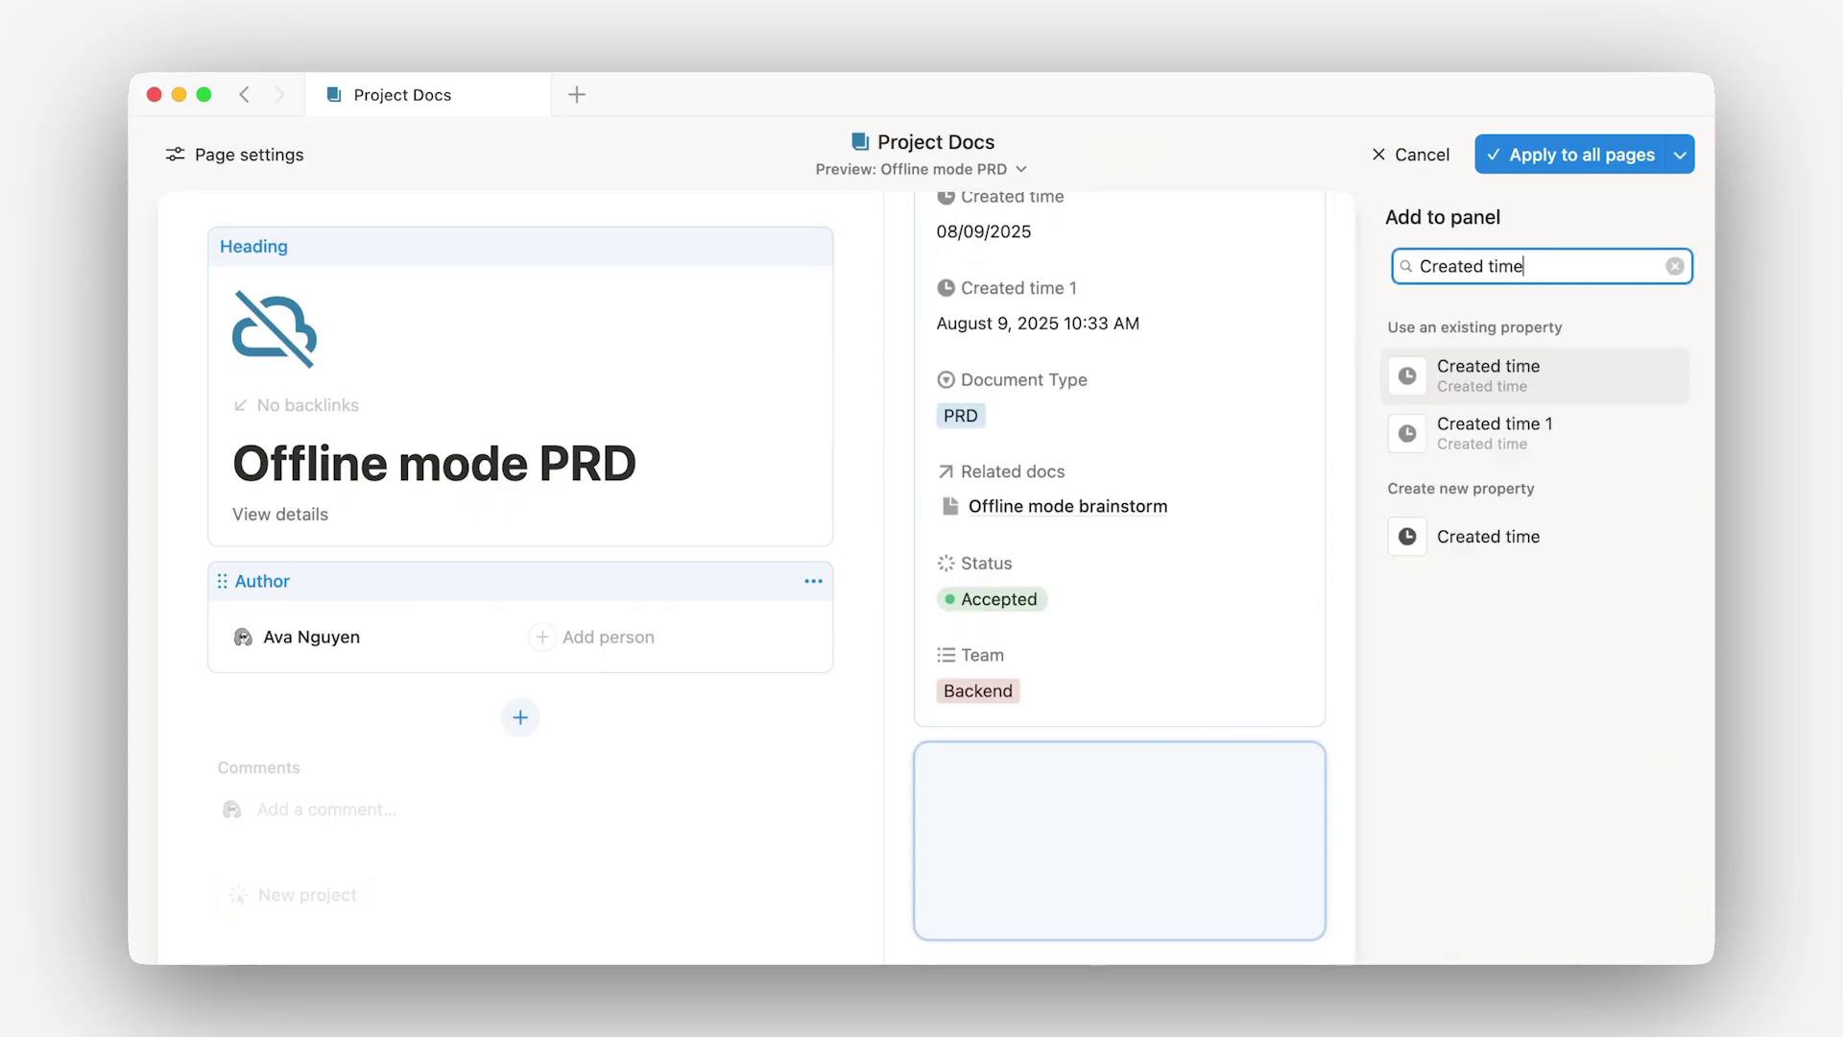
{"action": "left_click", "coordinate": [1445, 379]}
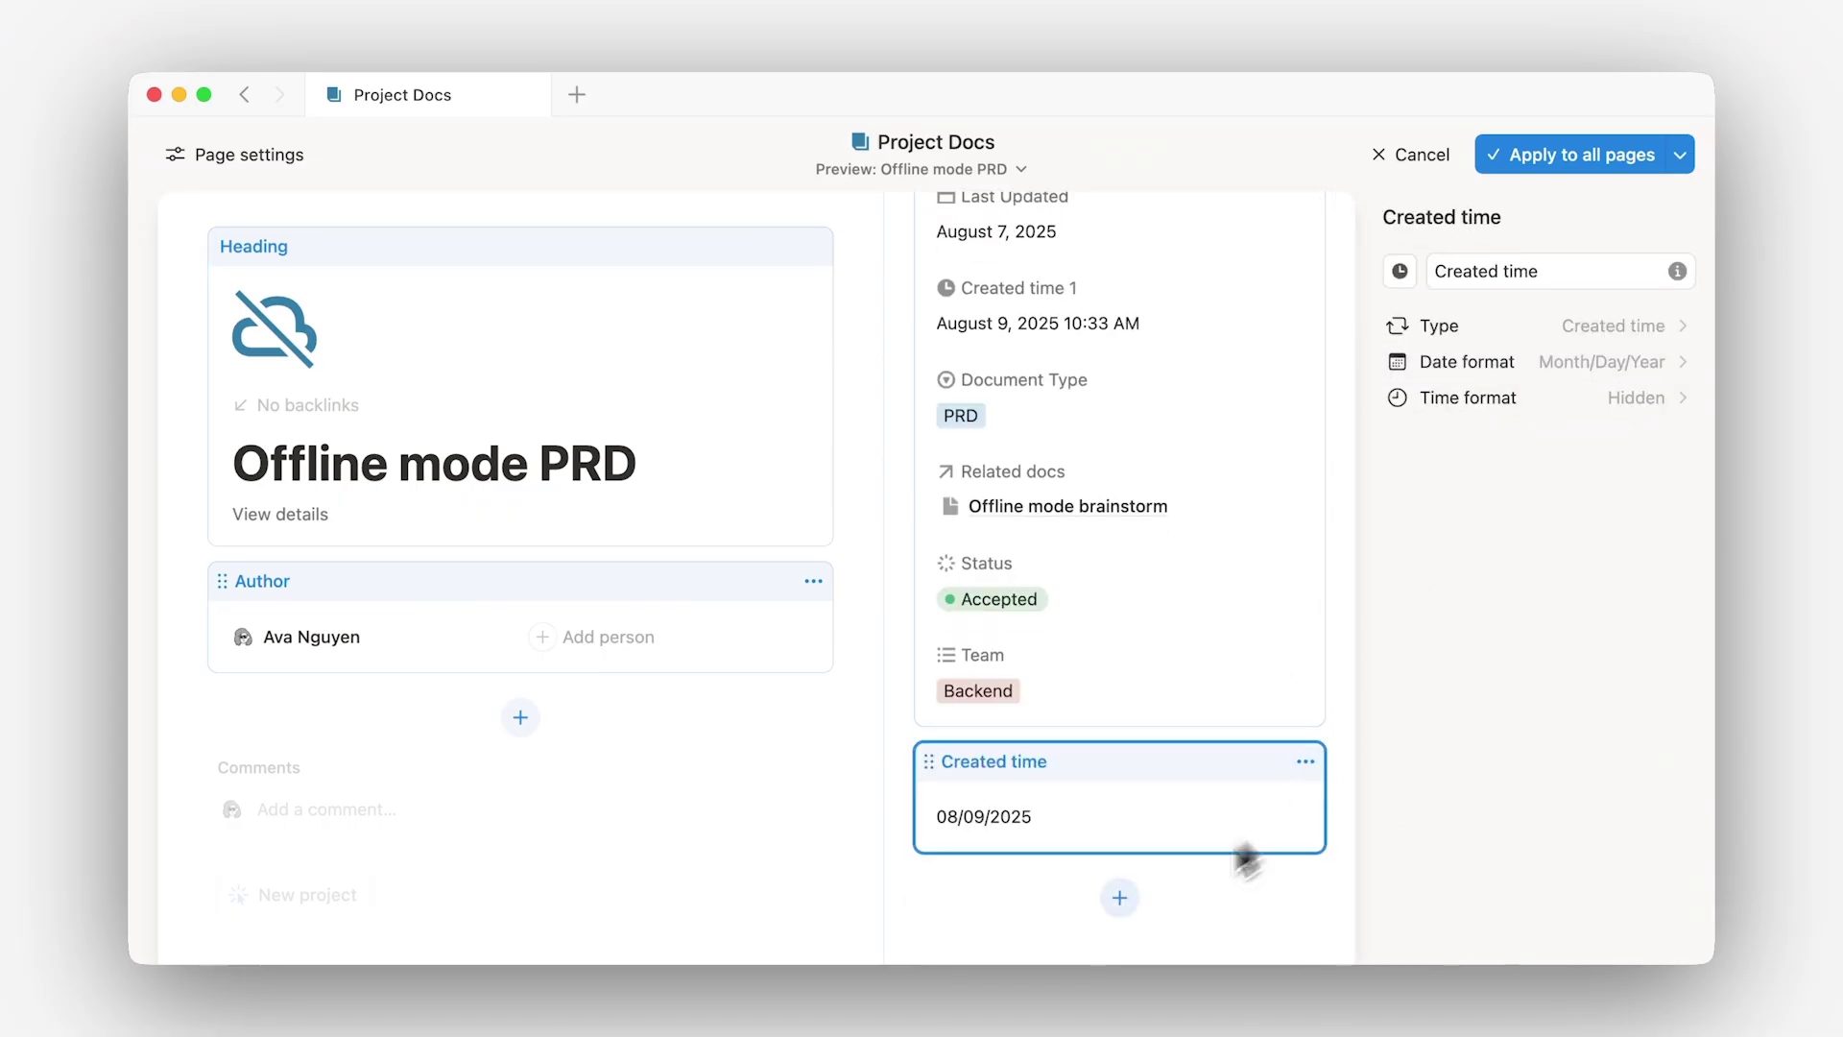
{"action": "left_click", "coordinate": [1119, 900]}
{"action": "type", "text": "Team"}
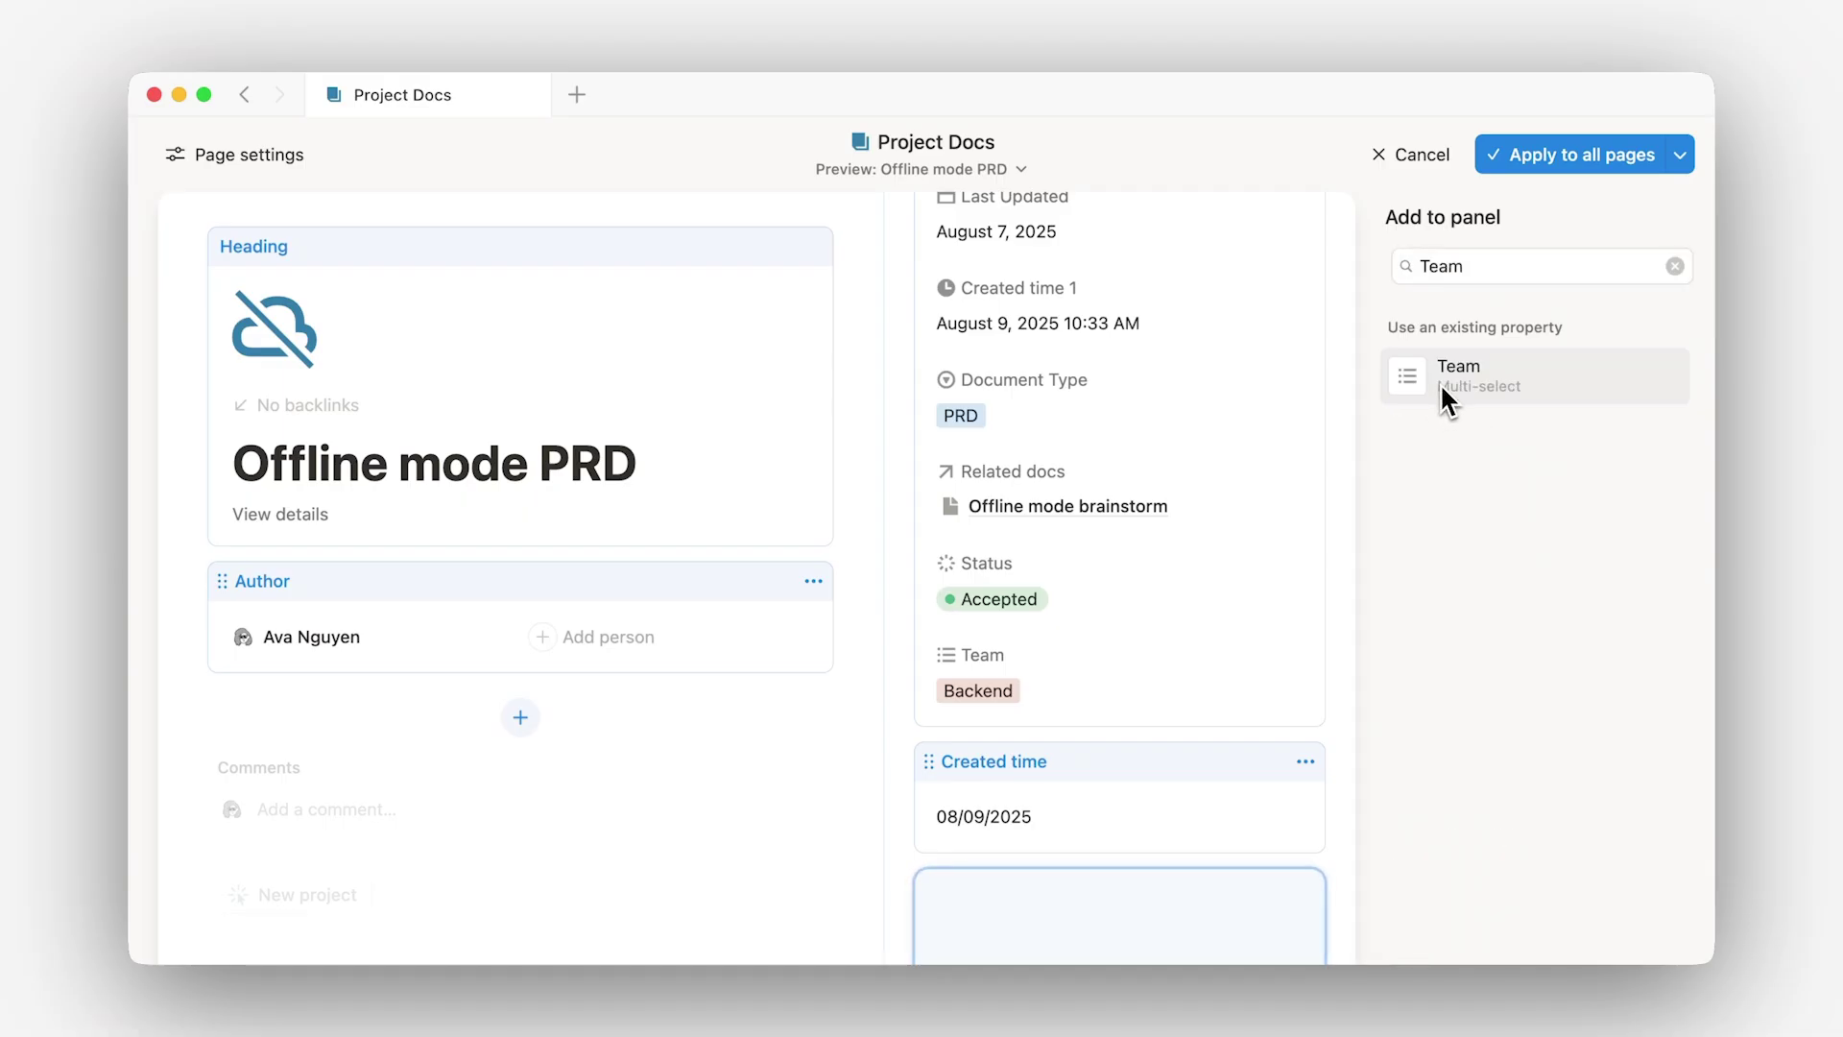
{"action": "left_click", "coordinate": [1440, 383]}
{"action": "left_click", "coordinate": [1123, 939]}
{"action": "type", "text": "Rele"}
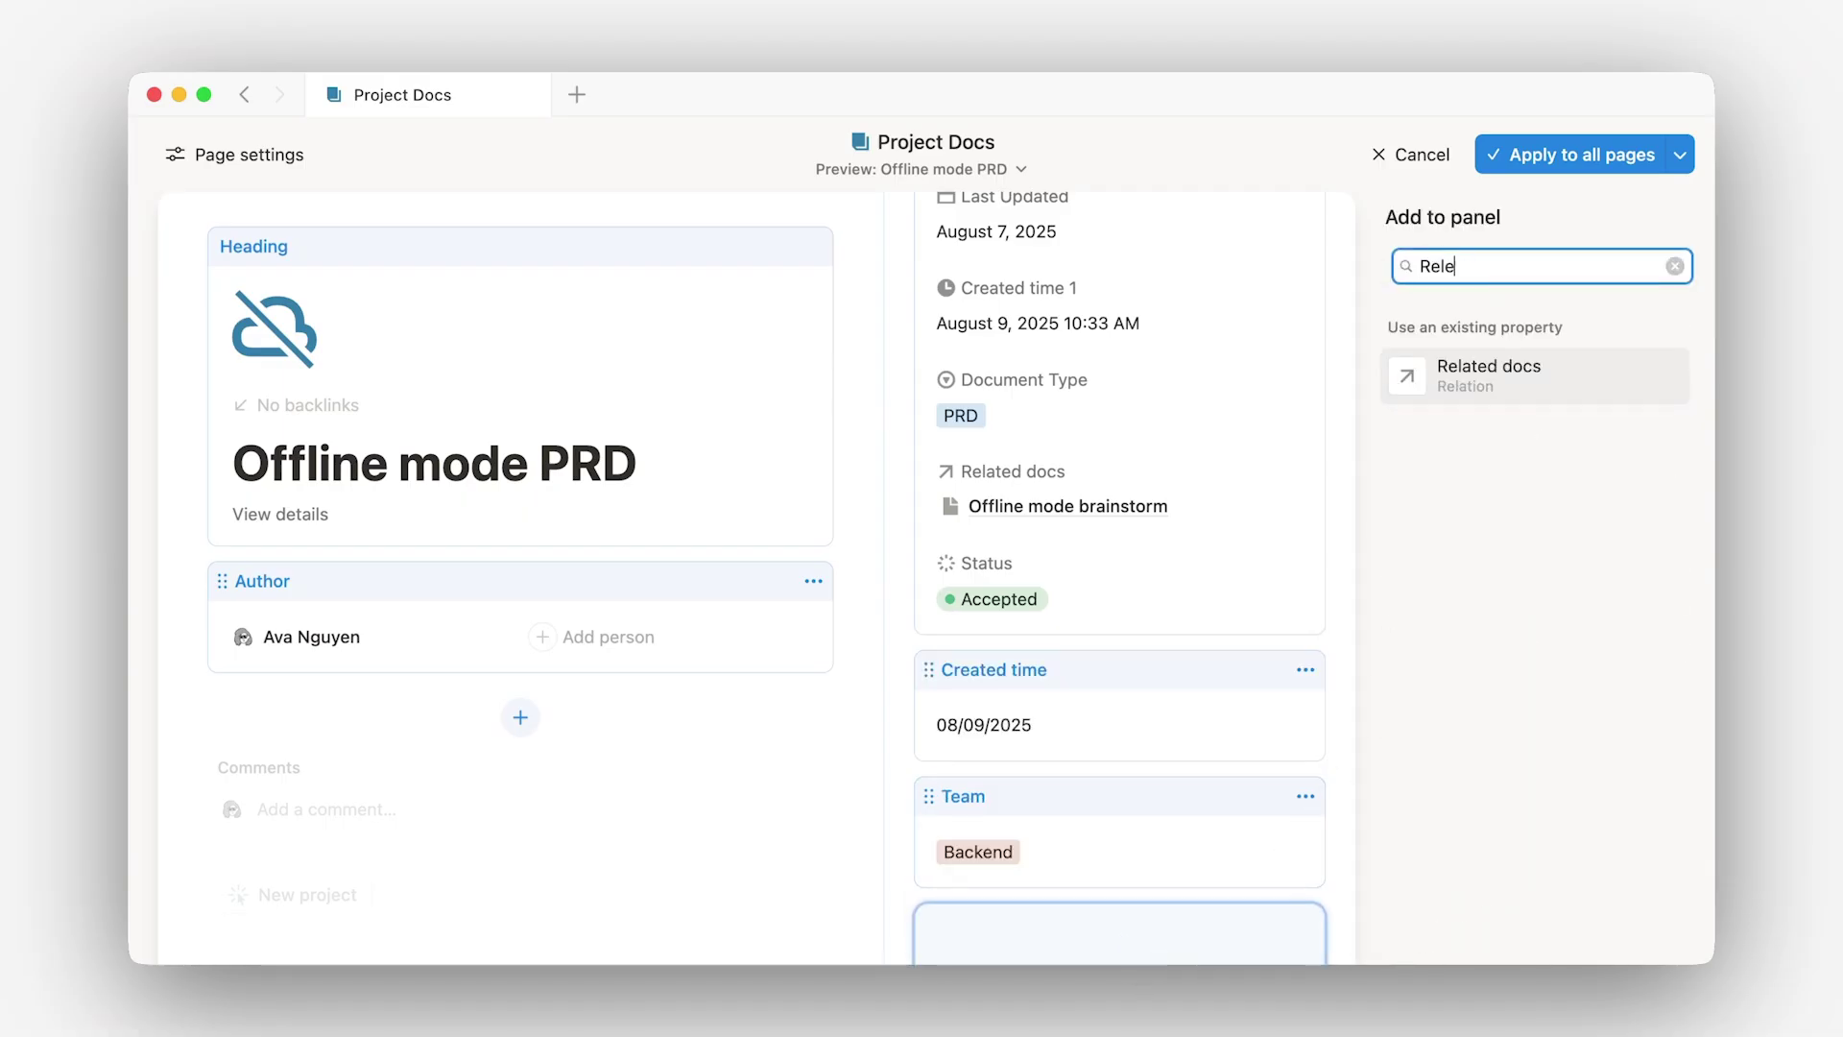
{"action": "left_click", "coordinate": [1626, 398]}
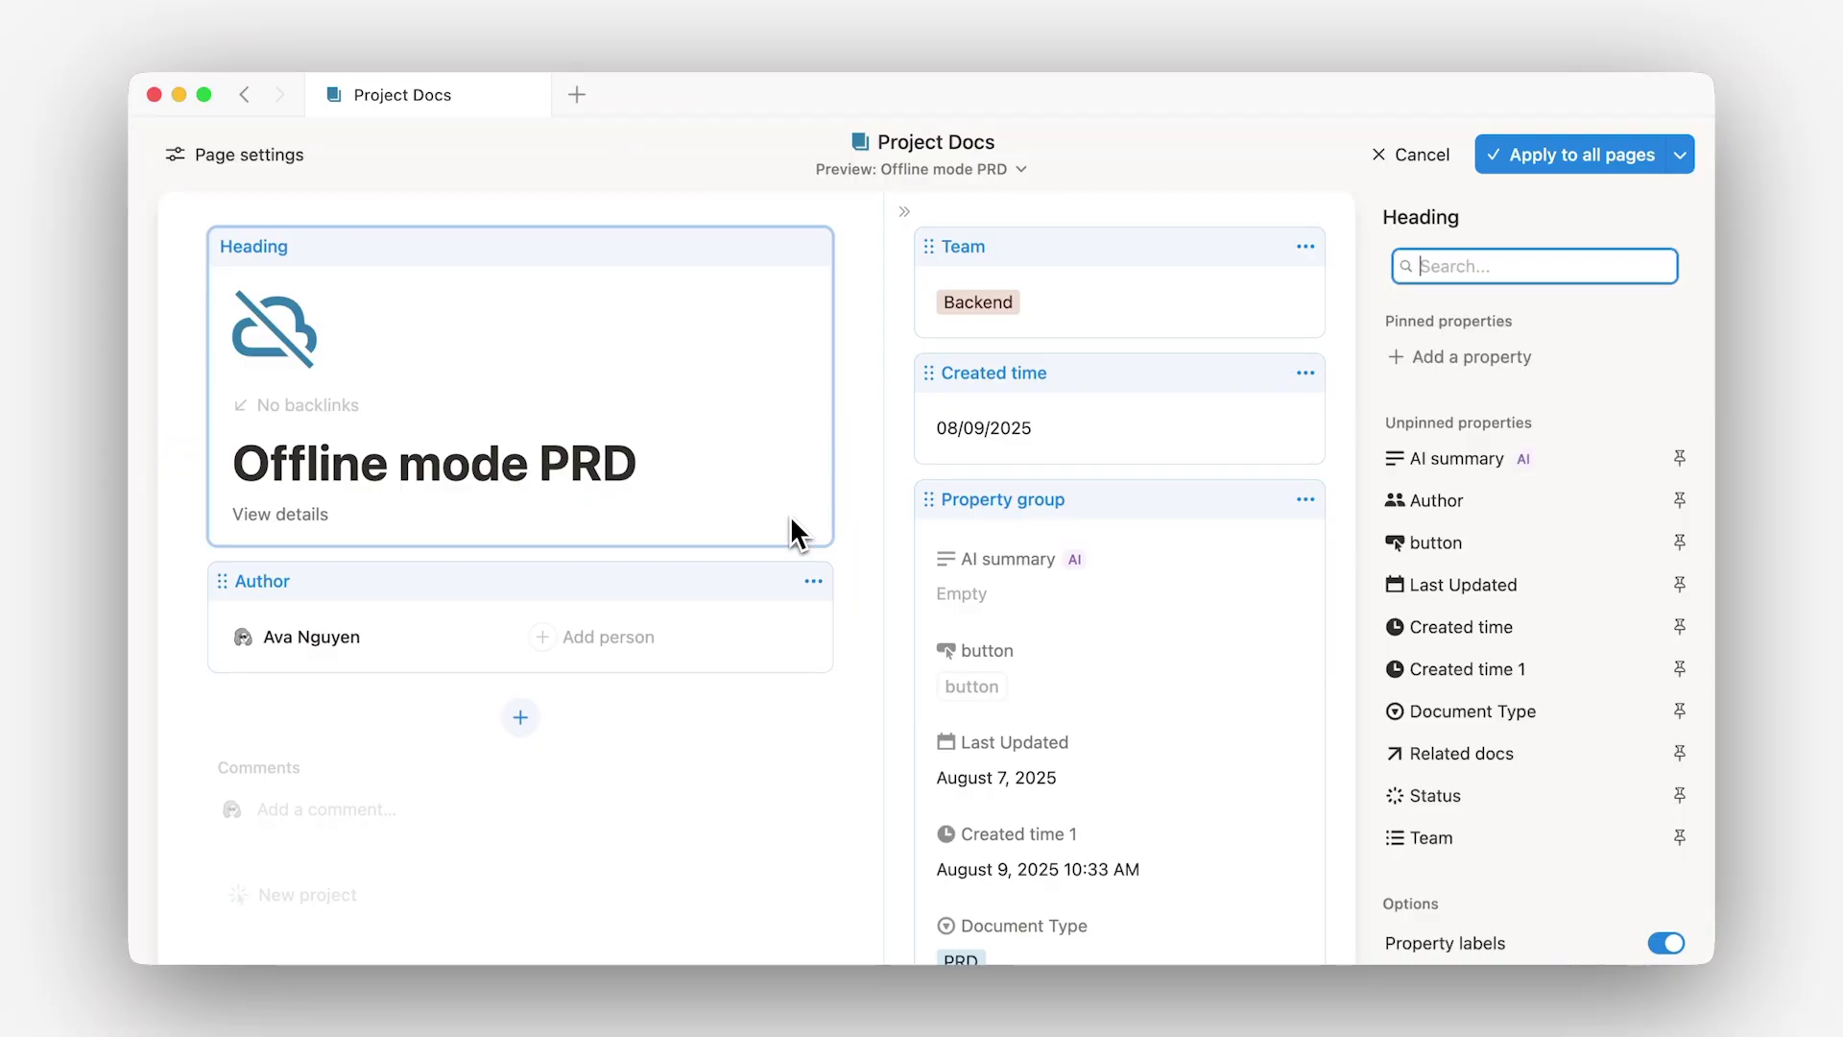
Pin Status and Author into the page heading.
{"action": "left_click", "coordinate": [791, 515]}
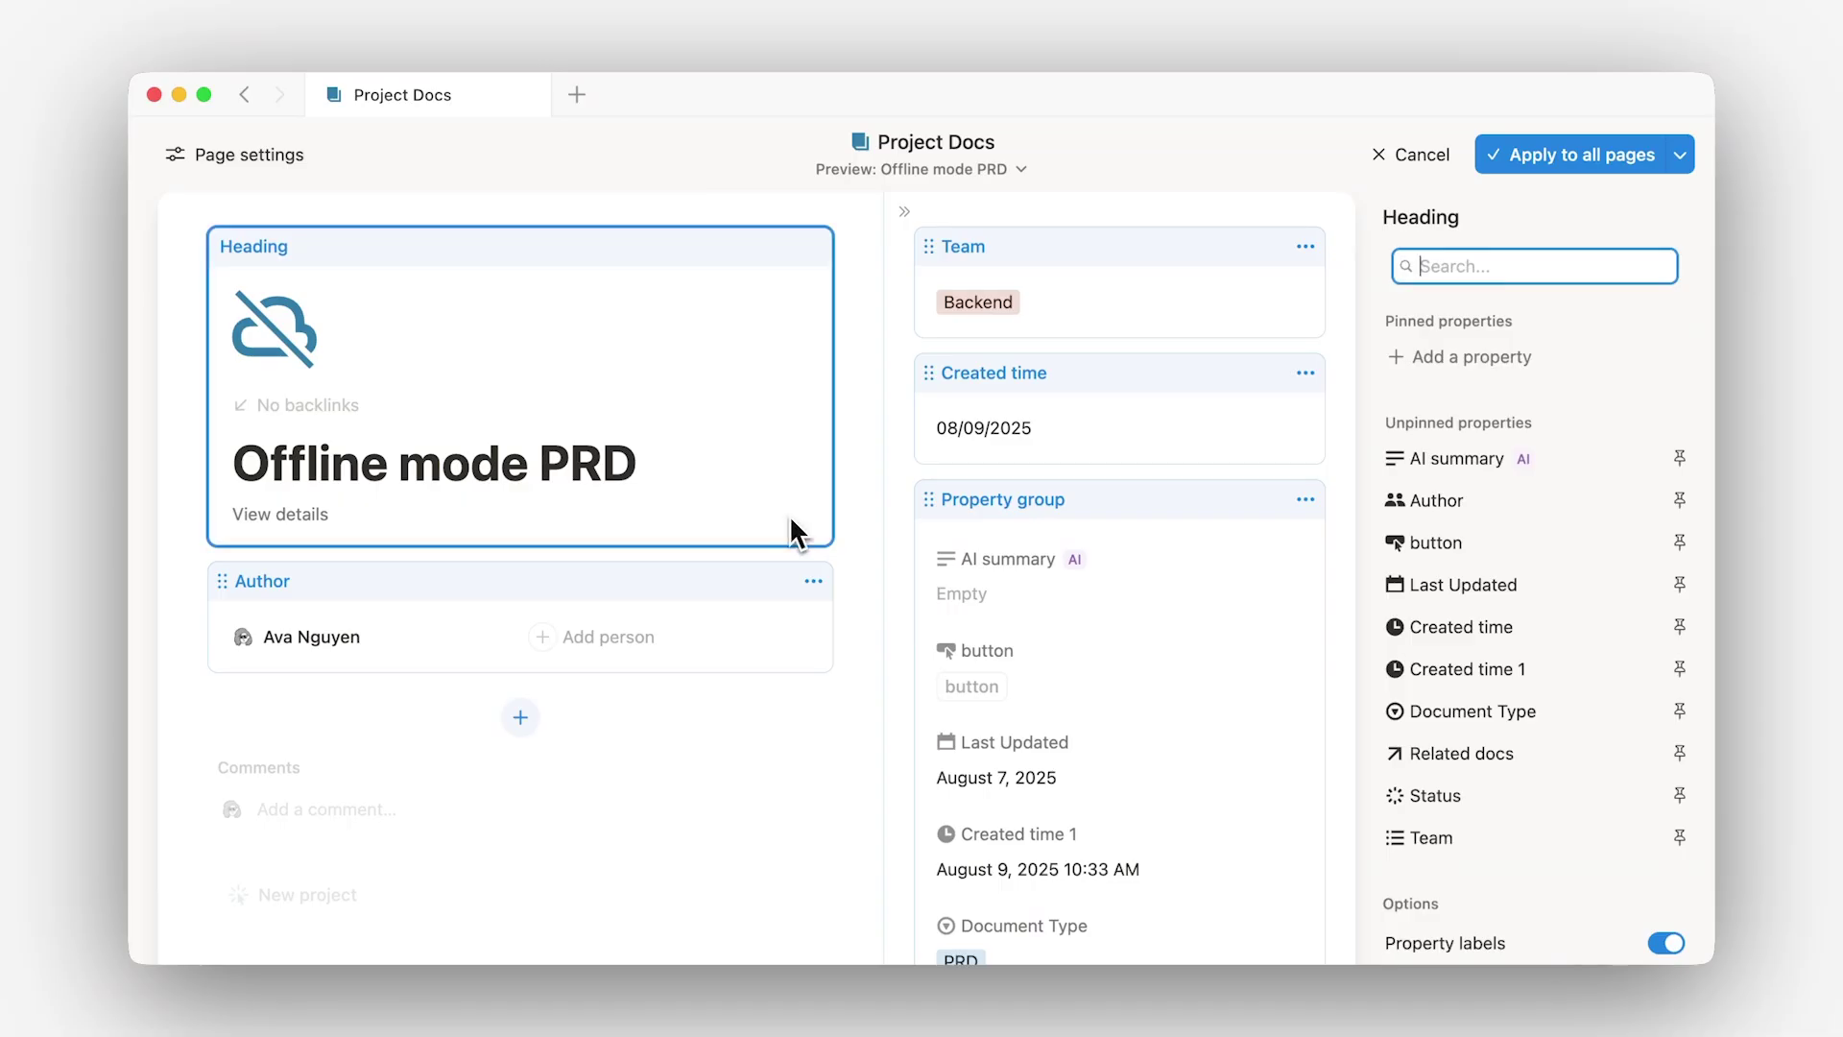
{"action": "left_click", "coordinate": [1683, 799]}
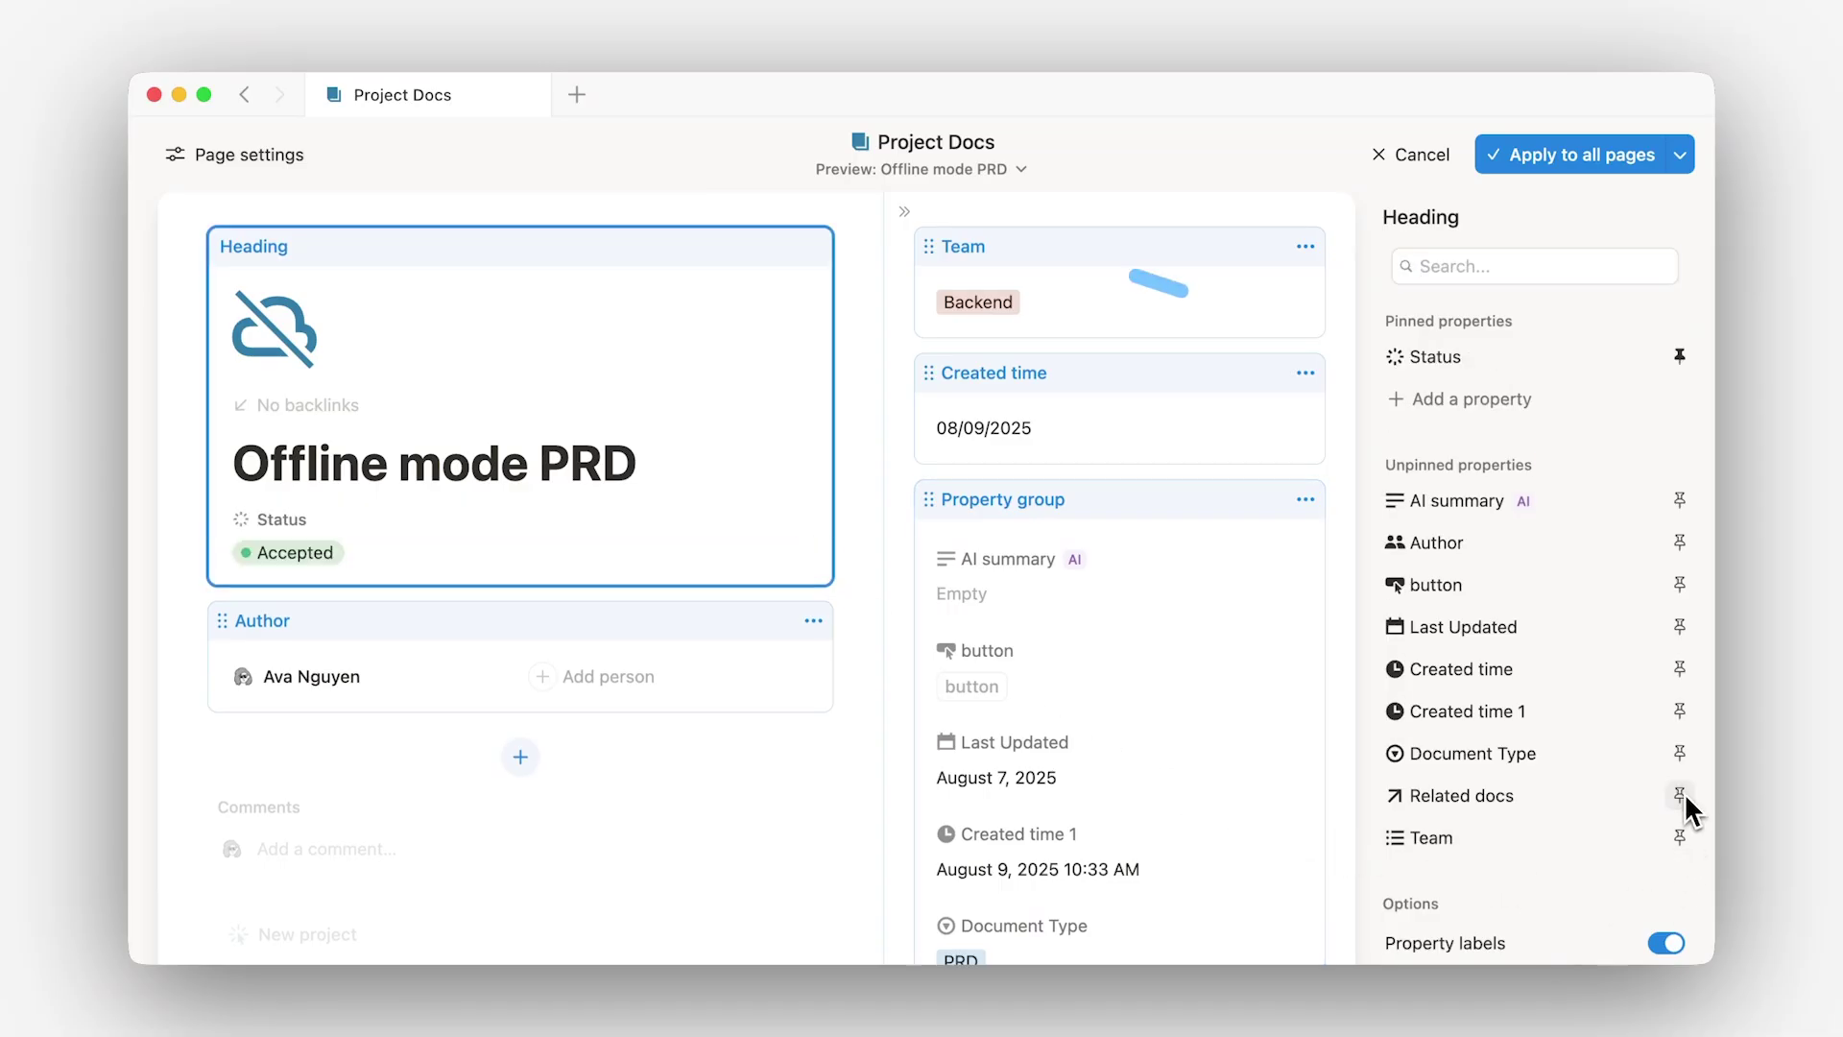
{"action": "left_click", "coordinate": [1681, 543]}
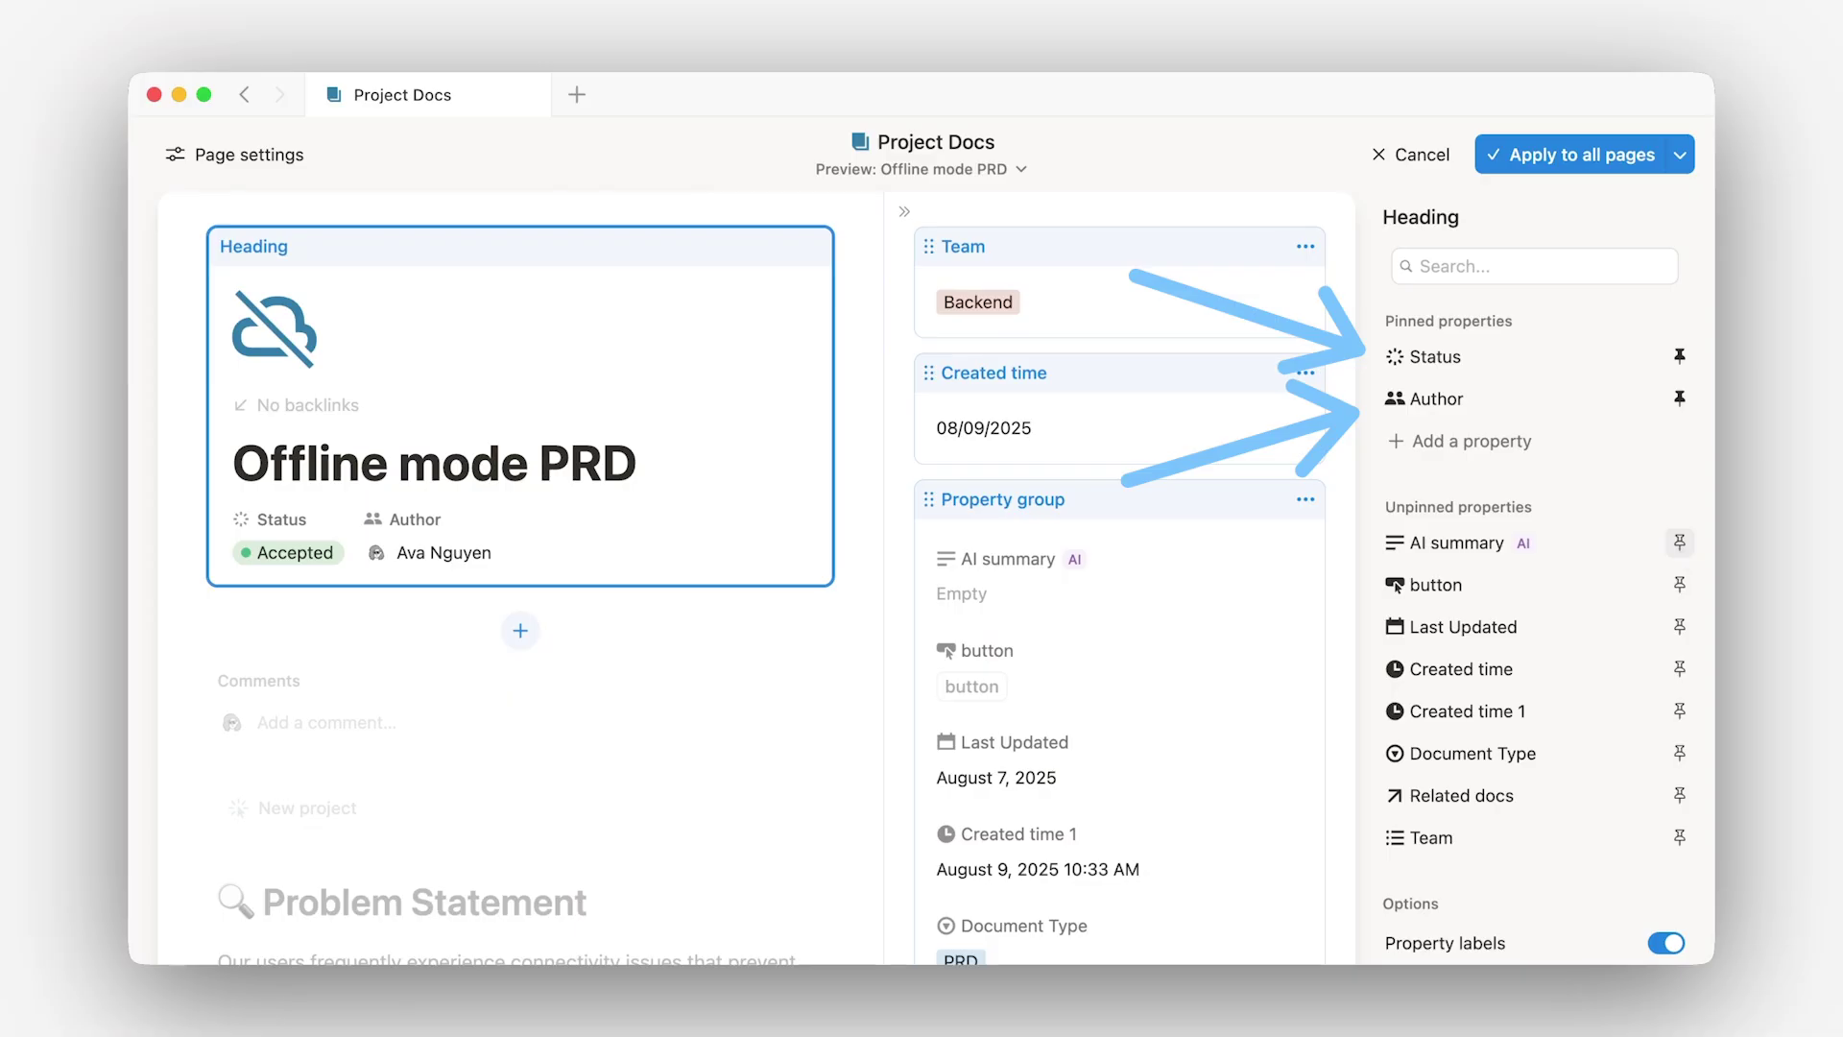
Add an AI summary block directly below the heading.
{"action": "left_click", "coordinate": [521, 631]}
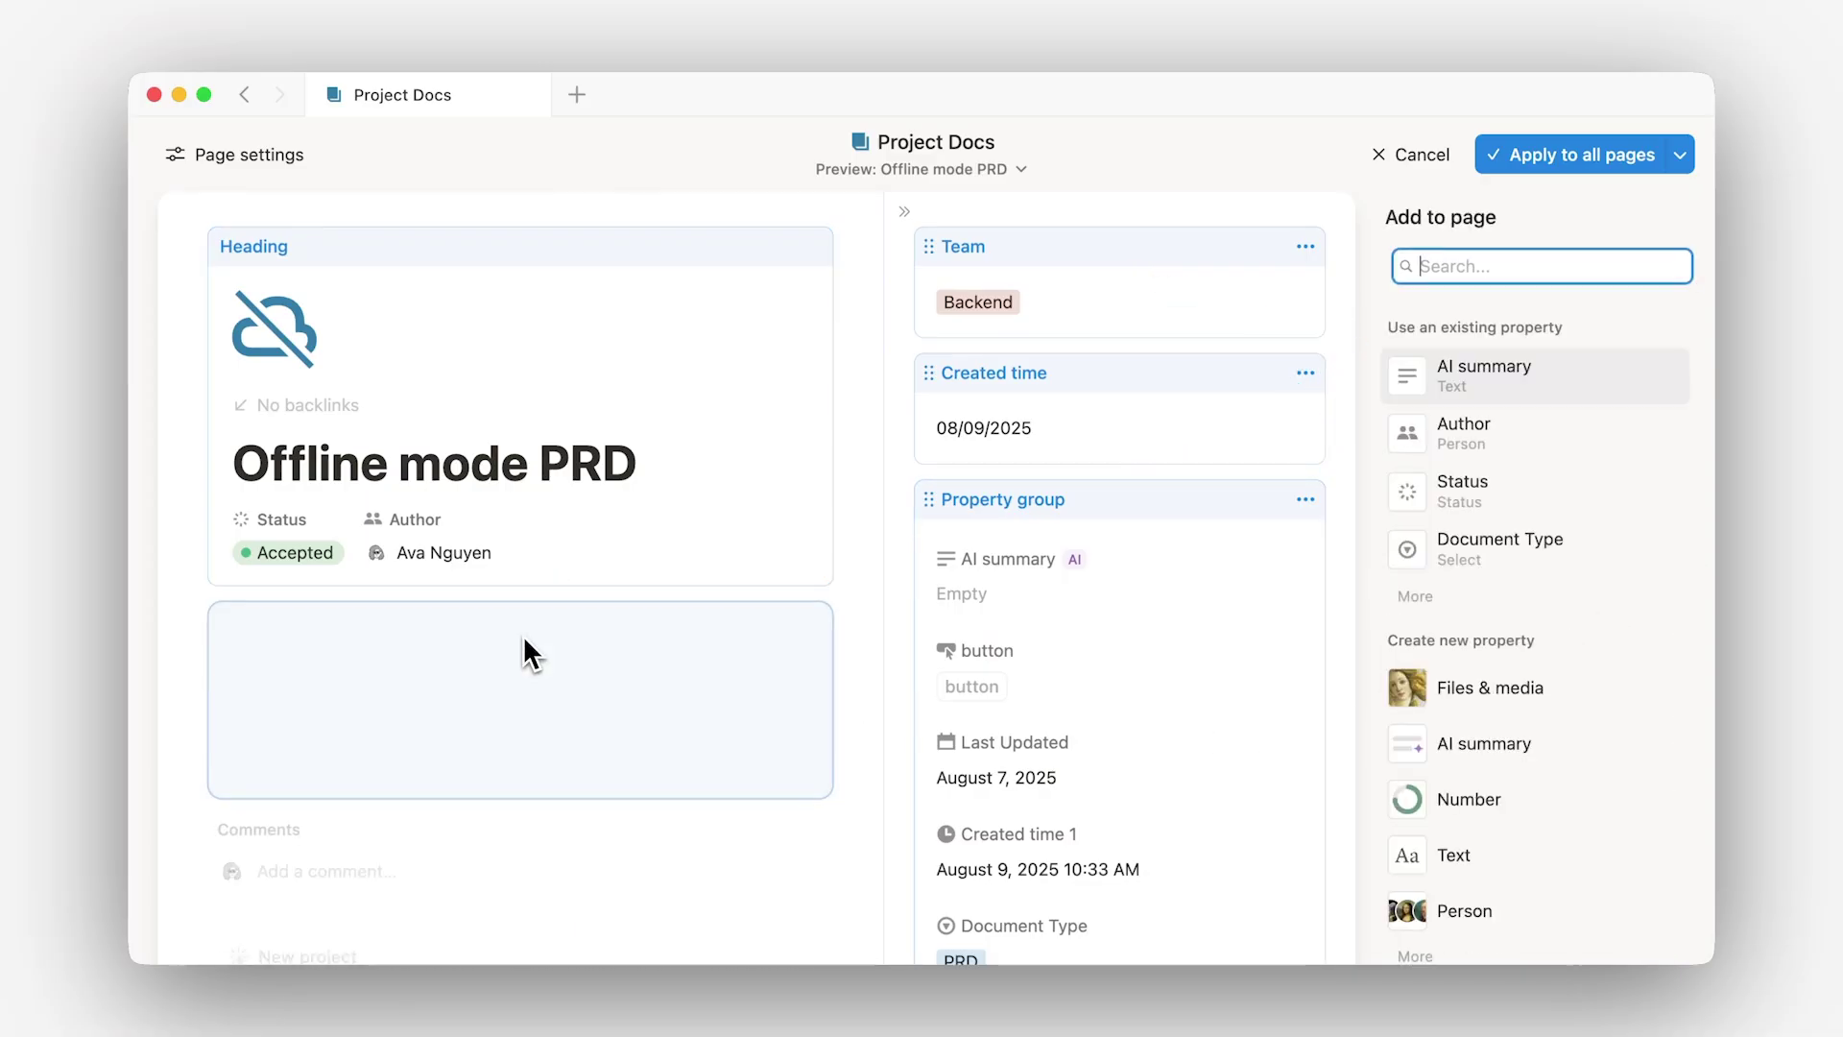
{"action": "left_click", "coordinate": [1455, 372]}
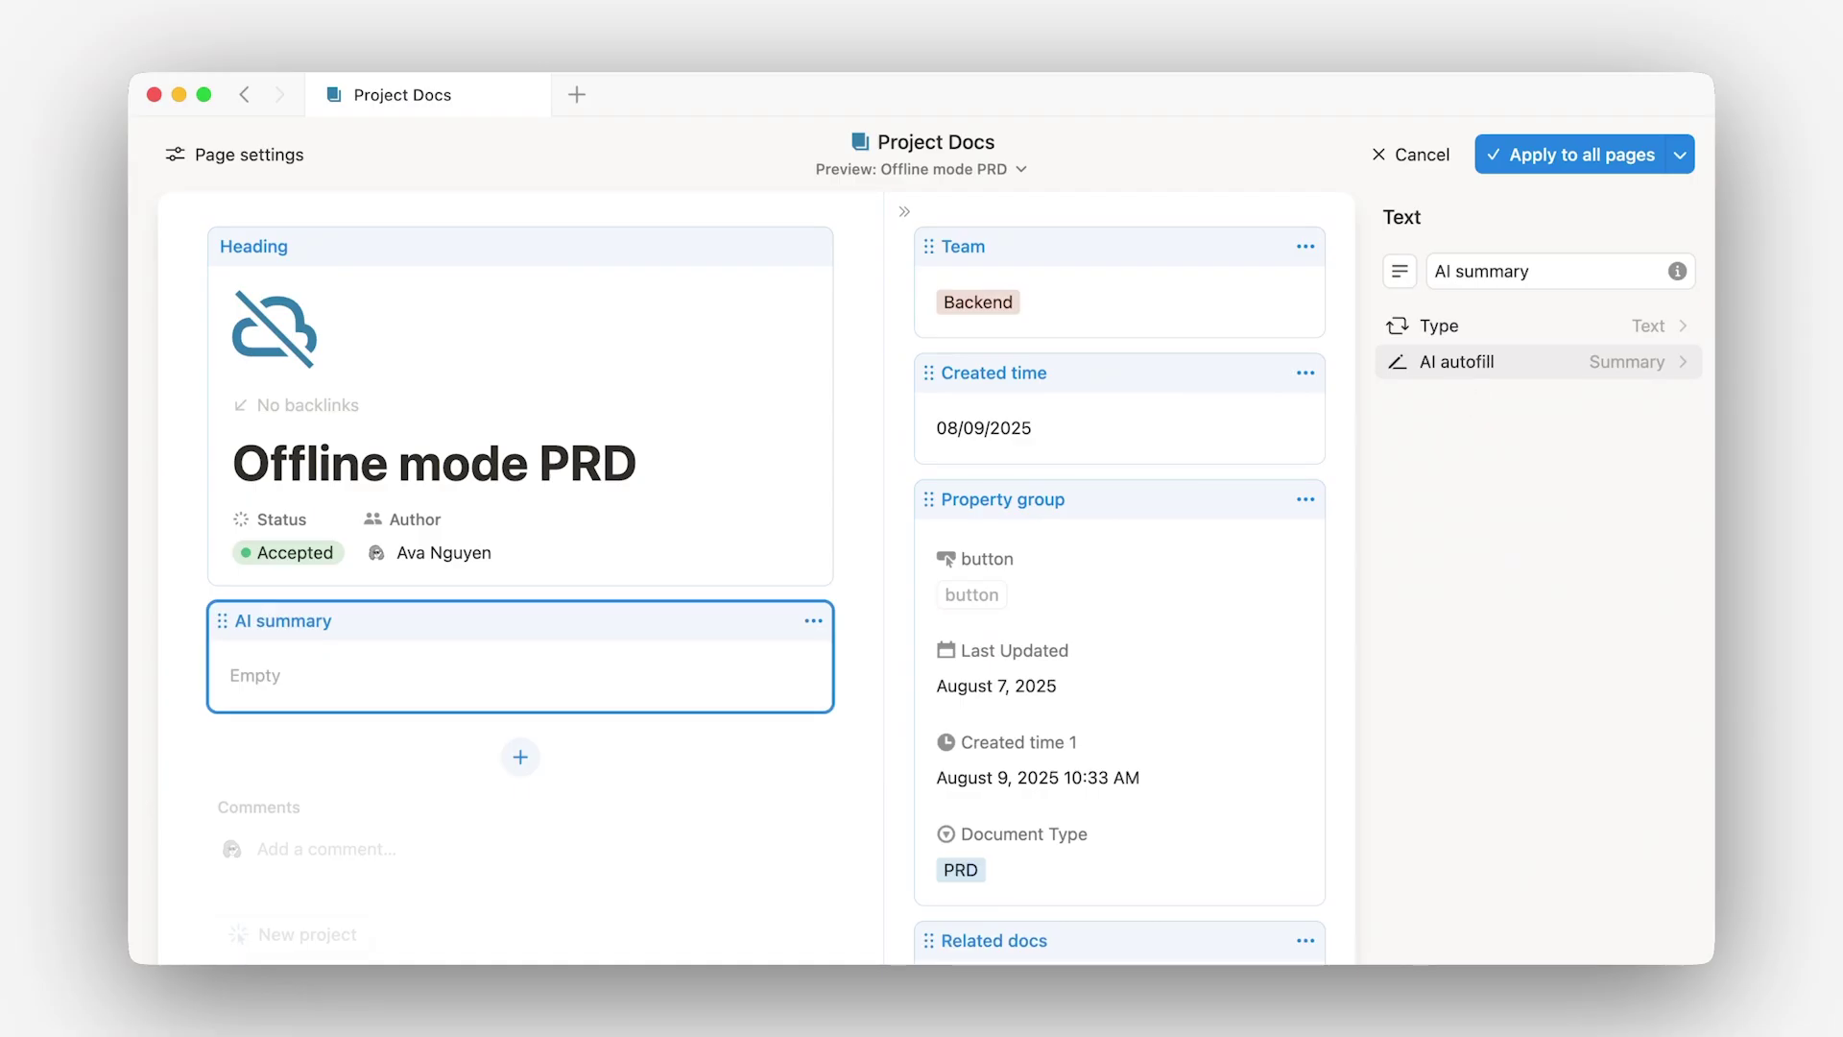
{"action": "left_click", "coordinate": [1158, 524]}
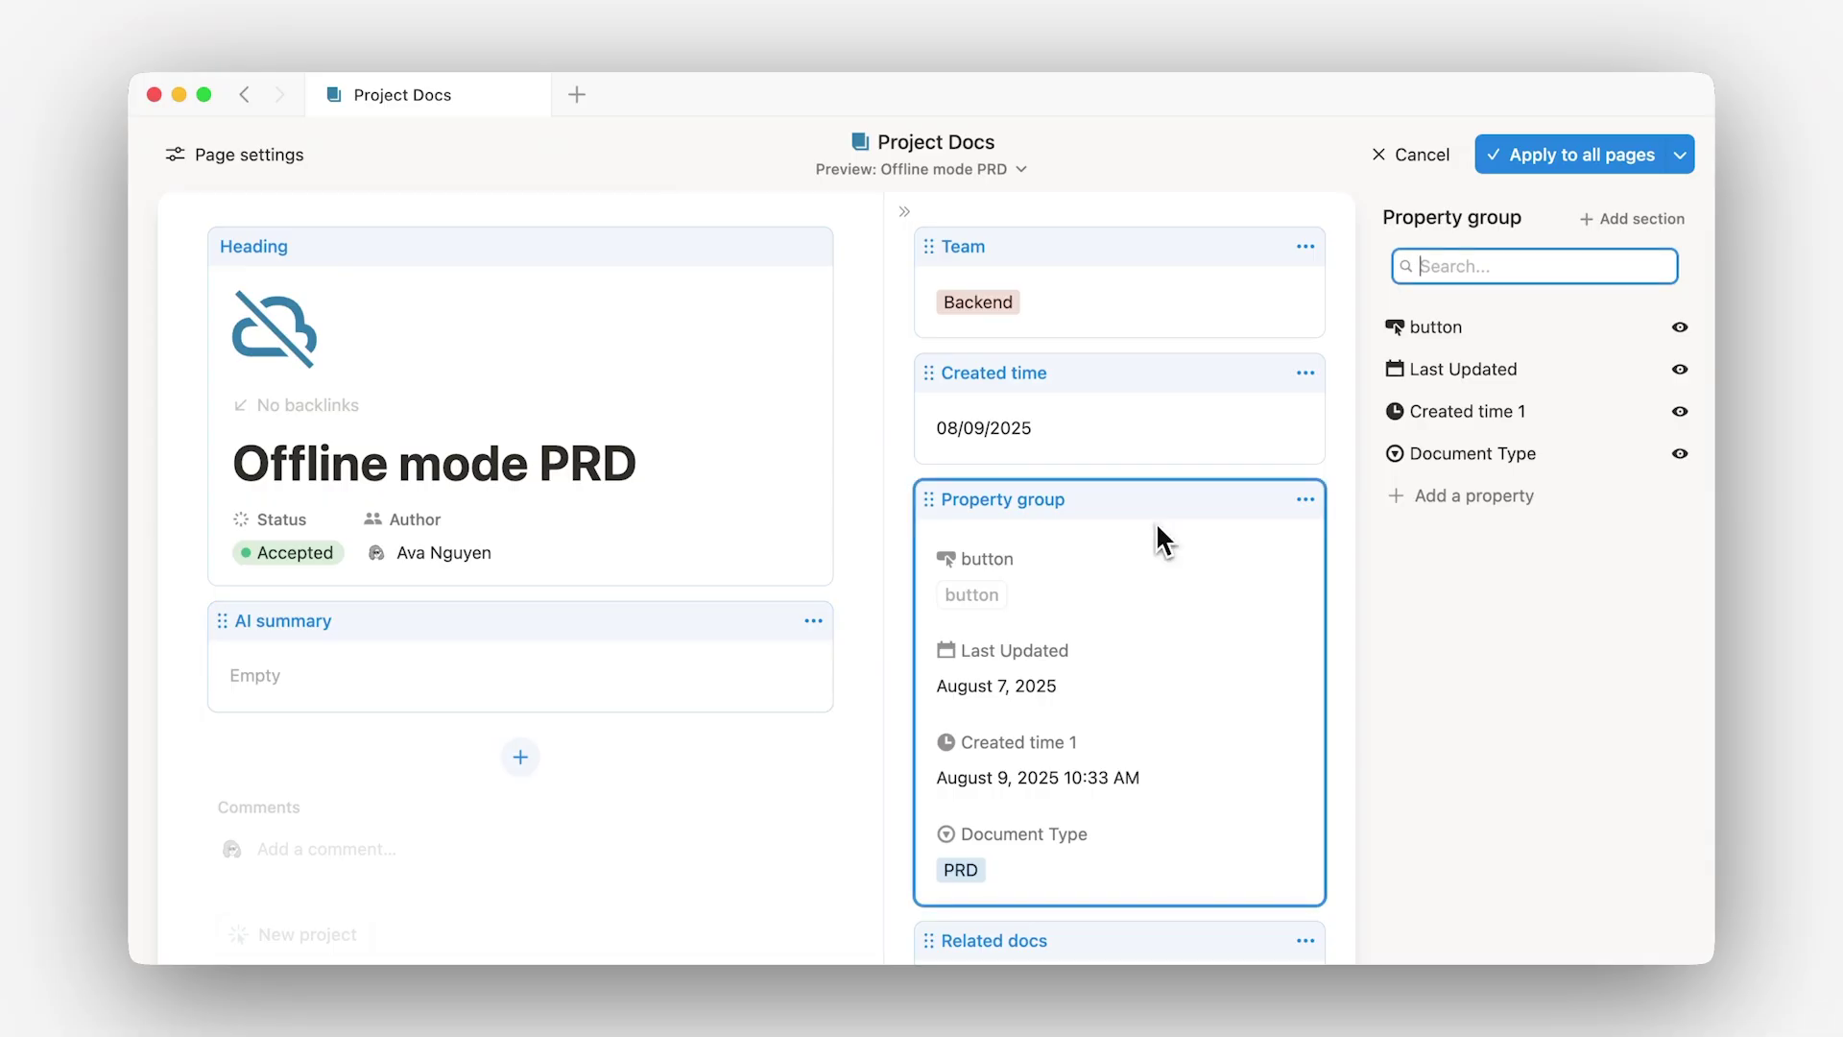
Set Document Type to hide when empty and Created time 1 to always hide.
{"action": "left_click", "coordinate": [1682, 455]}
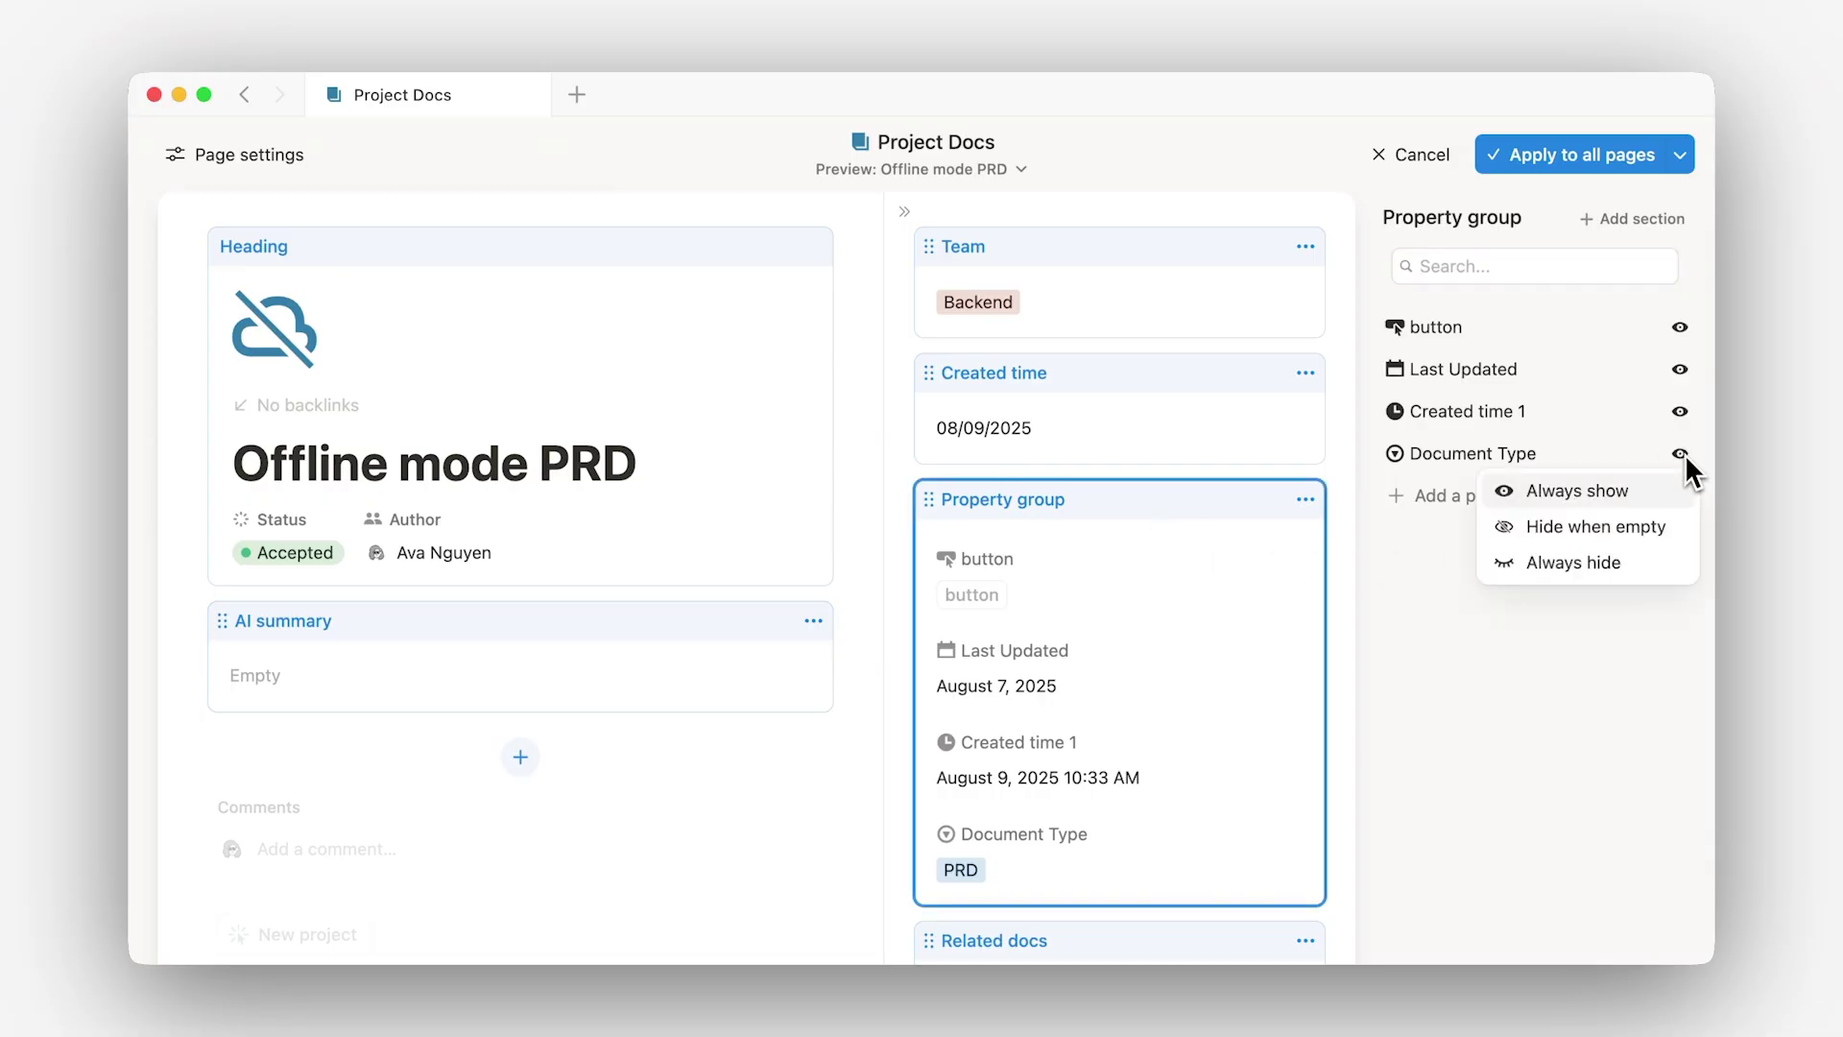
{"action": "left_click", "coordinate": [1664, 528]}
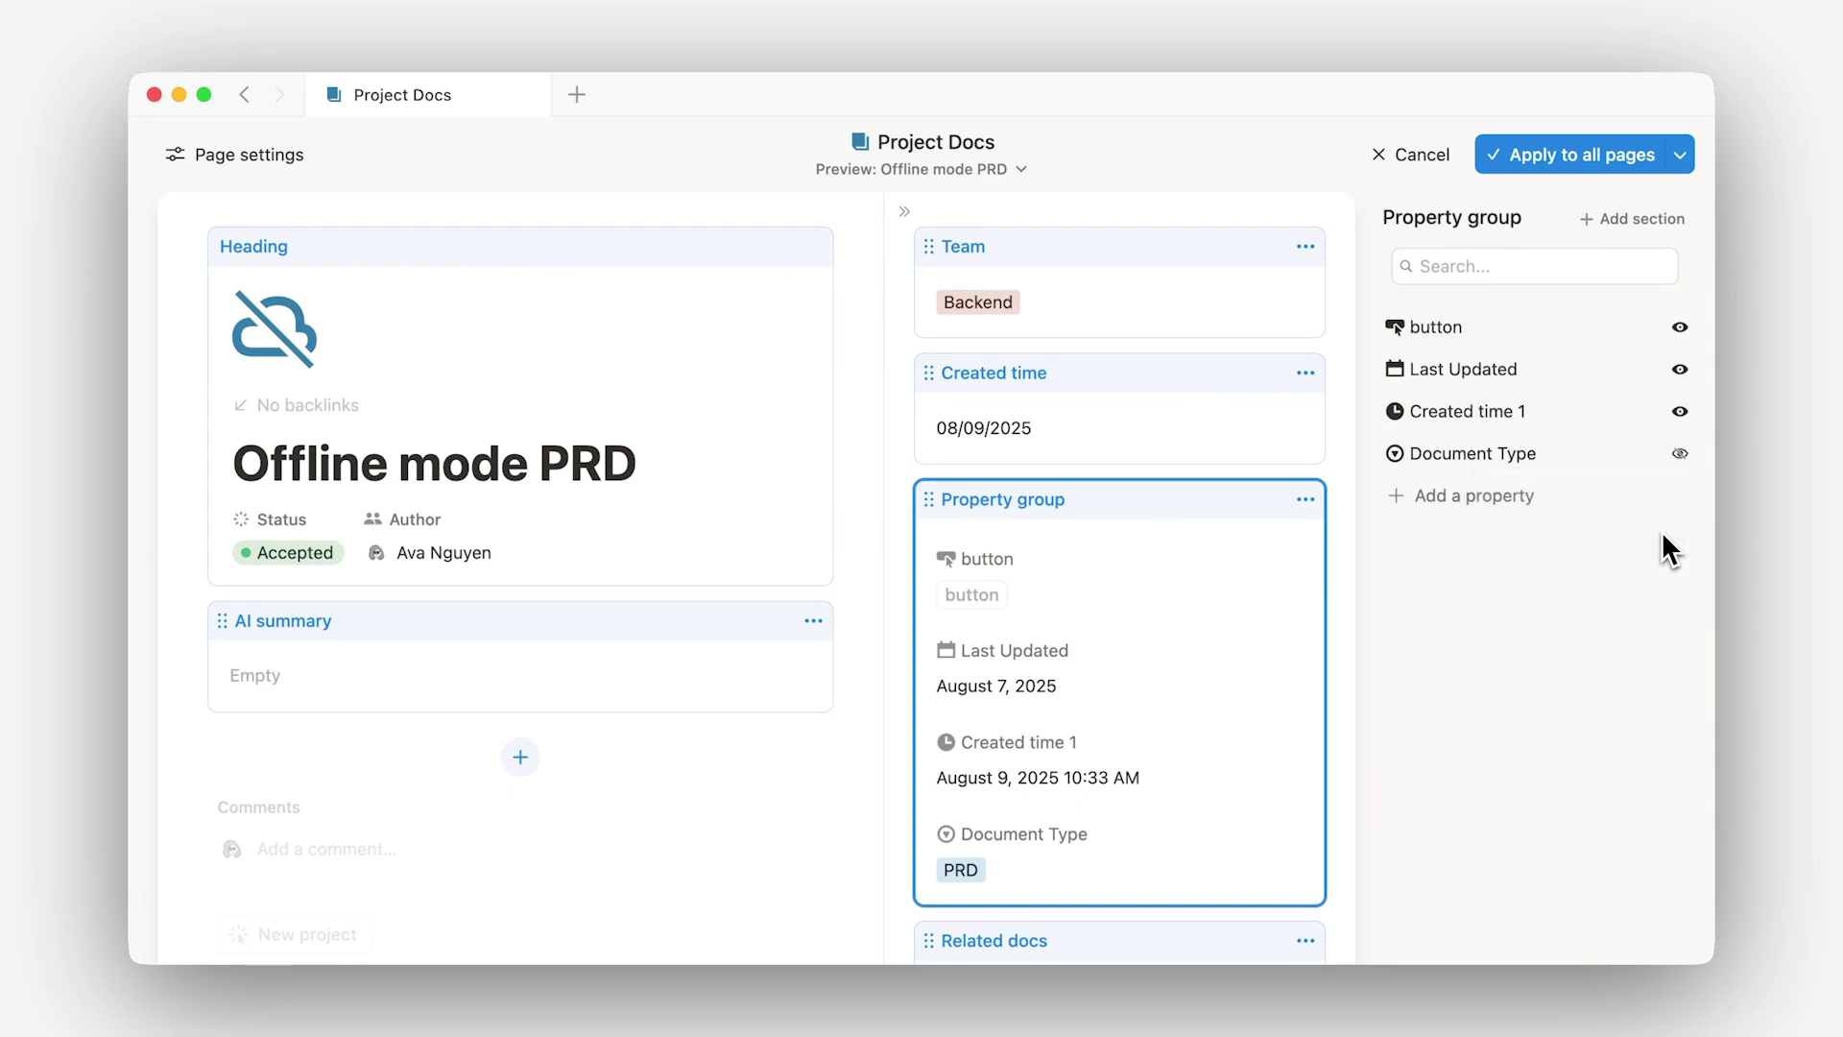
{"action": "left_click", "coordinate": [1684, 419]}
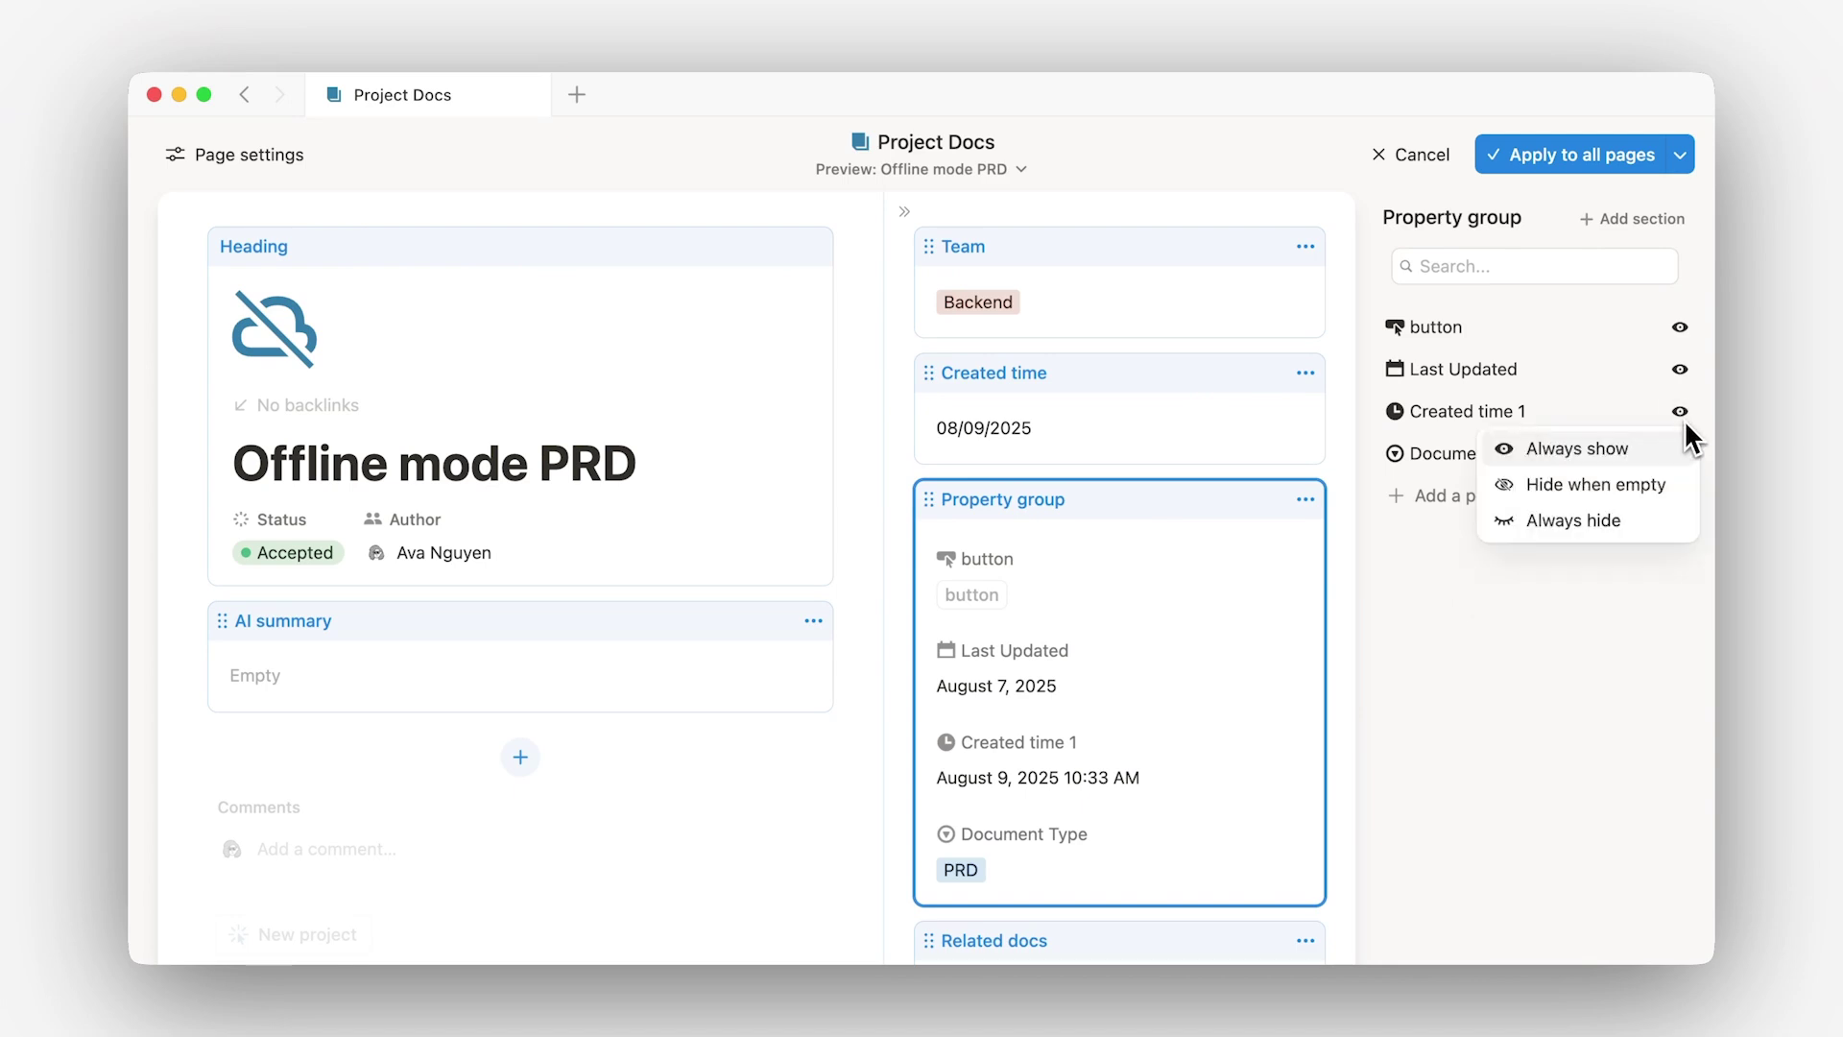
{"action": "left_click", "coordinate": [1640, 523]}
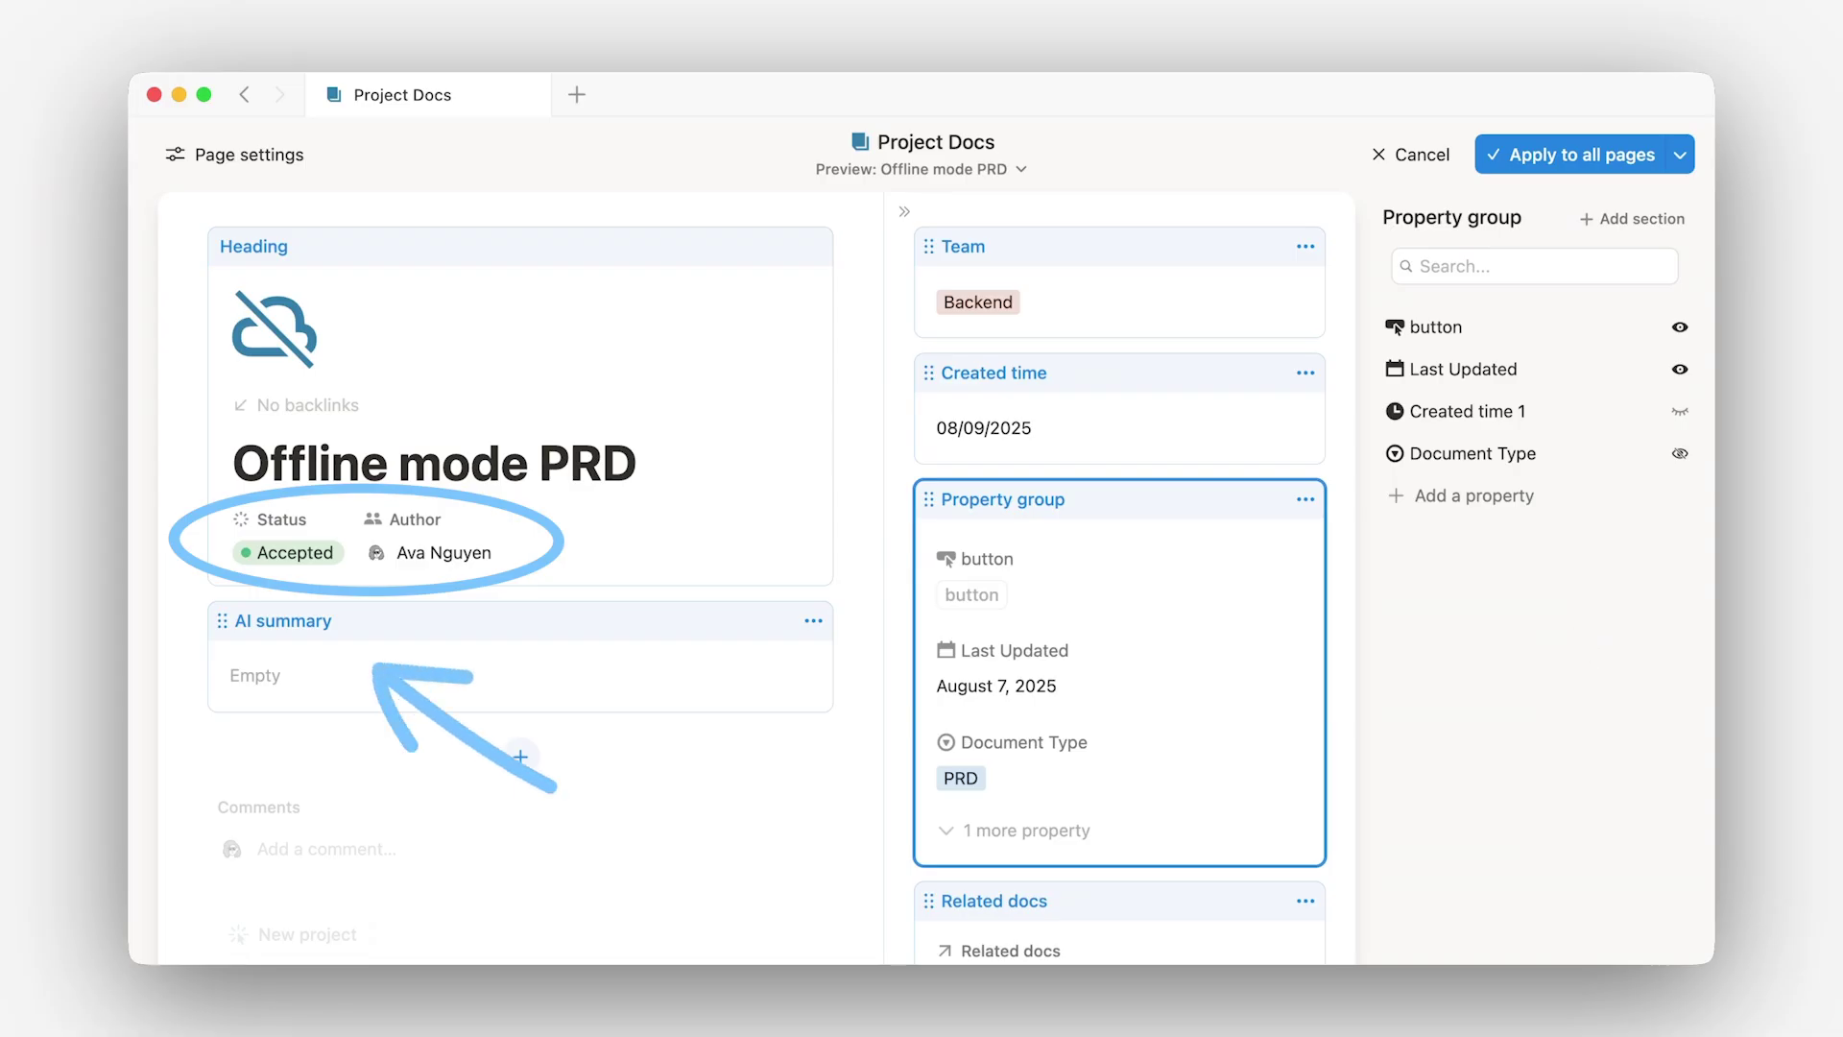
Apply the custom layout to all Project Docs pages and view Offline mode PRD's full details.
{"action": "left_click", "coordinate": [1599, 158]}
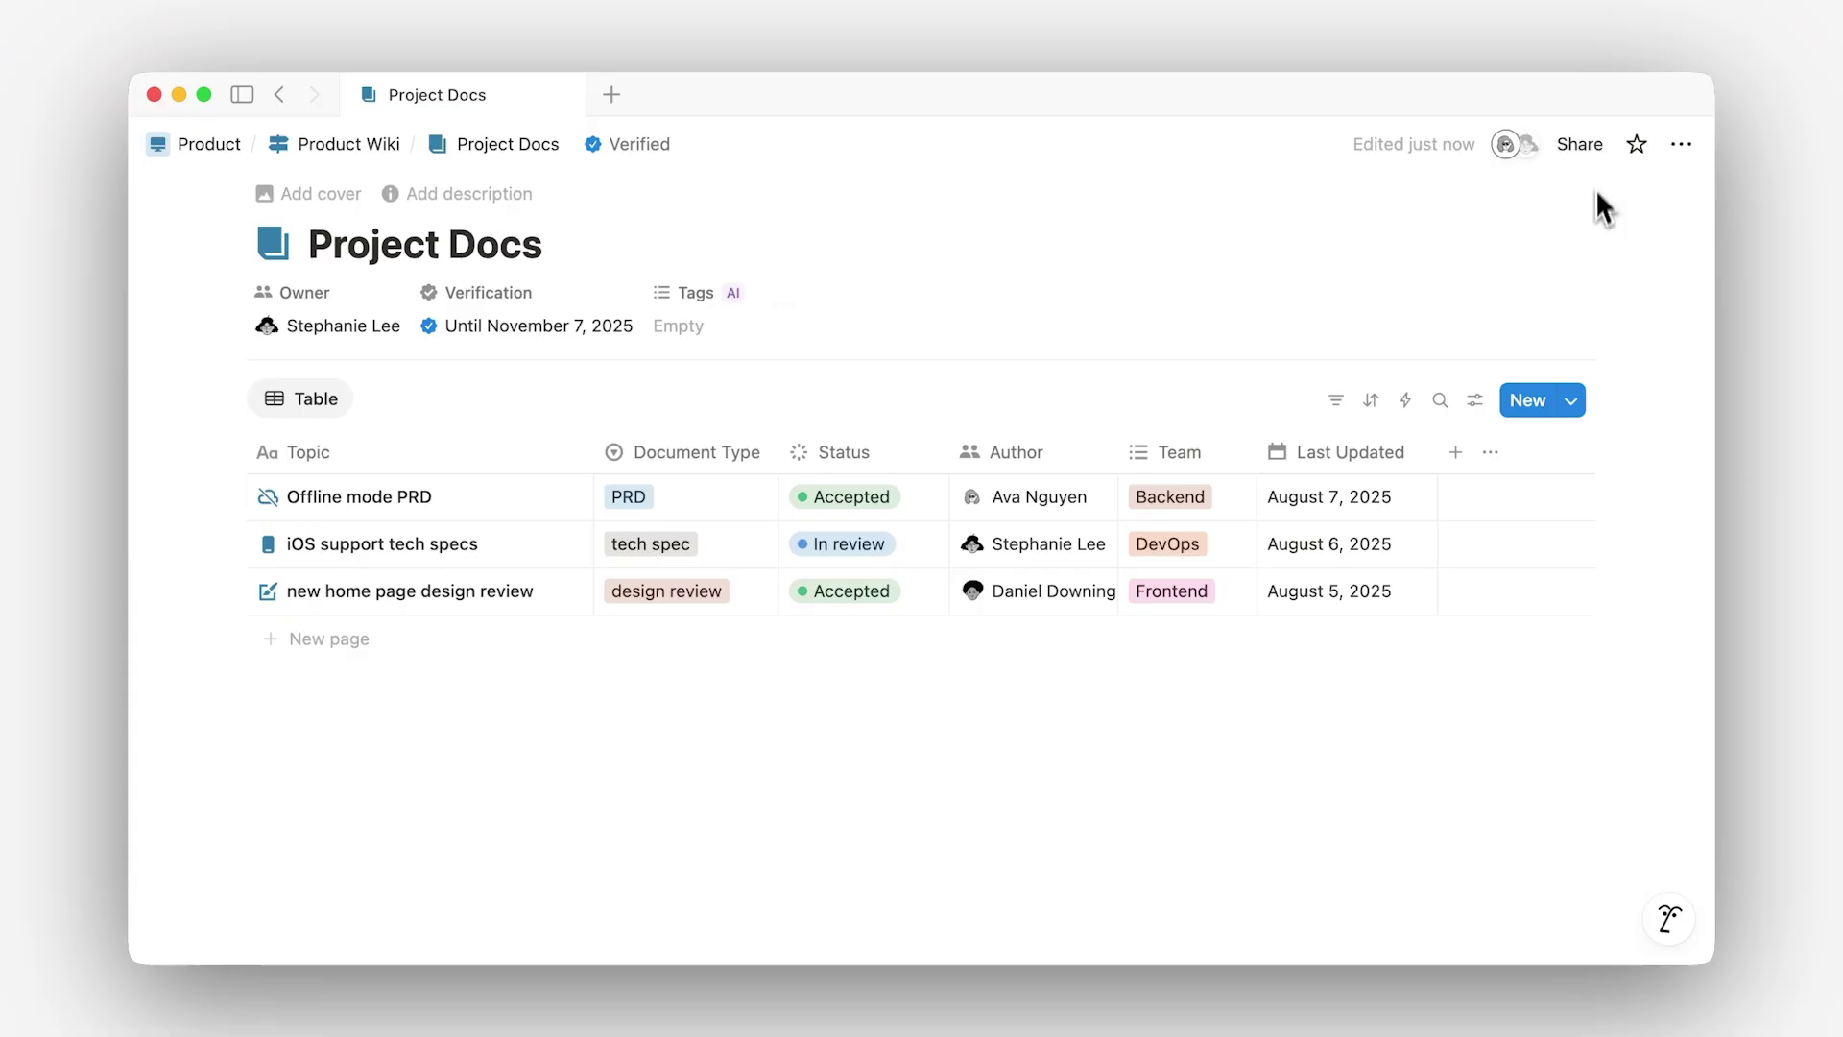
{"action": "left_click", "coordinate": [563, 500]}
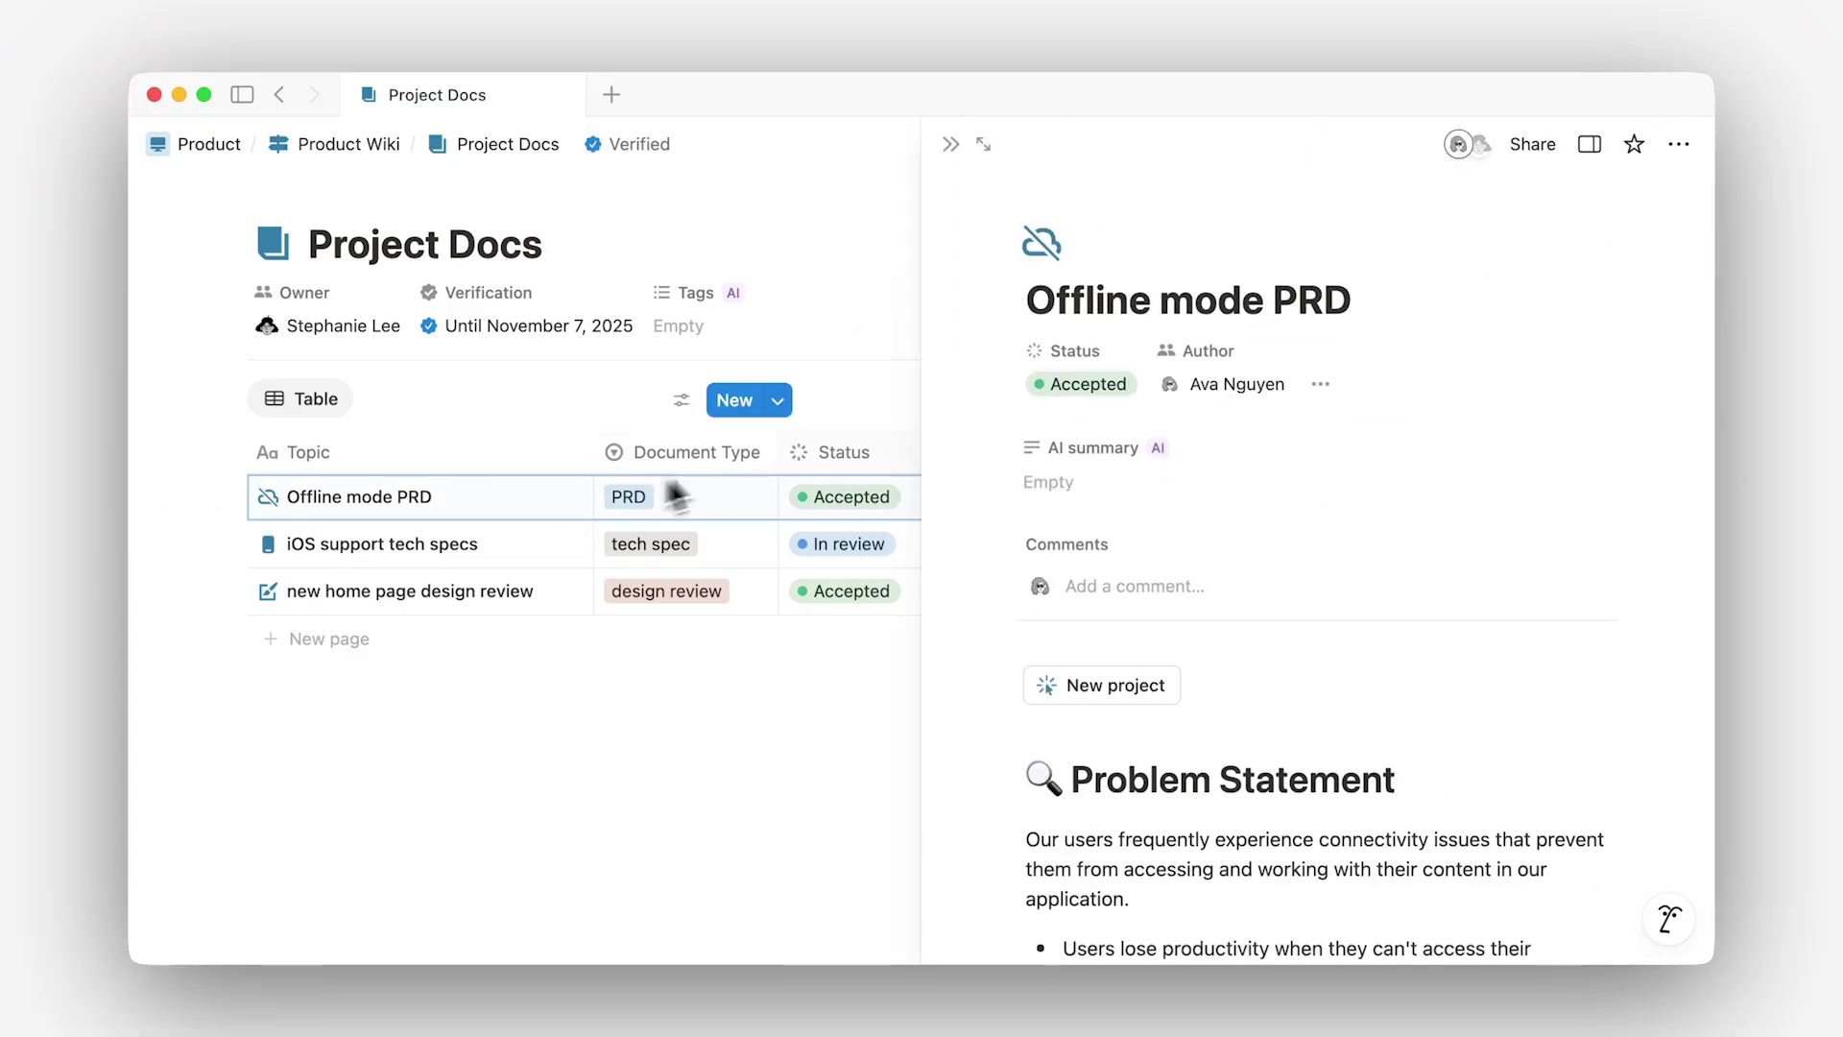
{"action": "left_click", "coordinate": [1601, 153]}
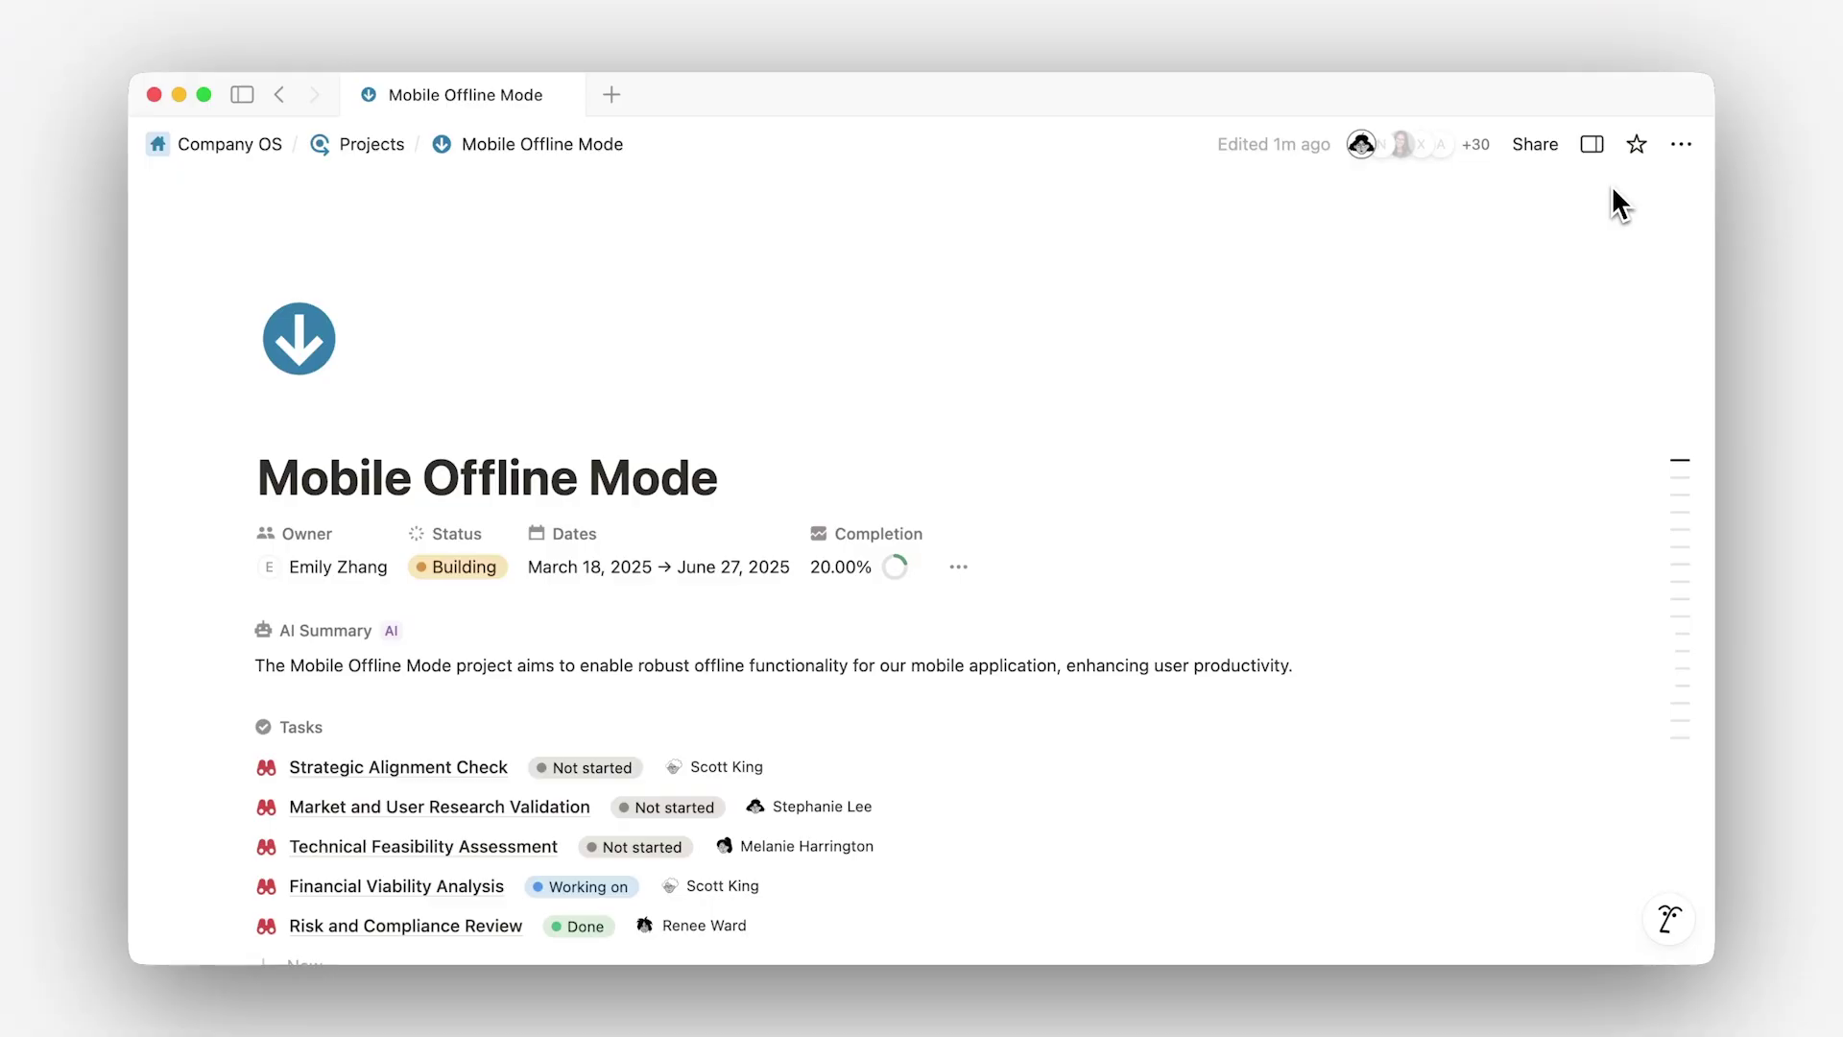
Open Mobile Offline Mode's Updates & analytics and review its 119 views over the last 28 days, viewers and editors.
{"action": "left_click", "coordinate": [1682, 145]}
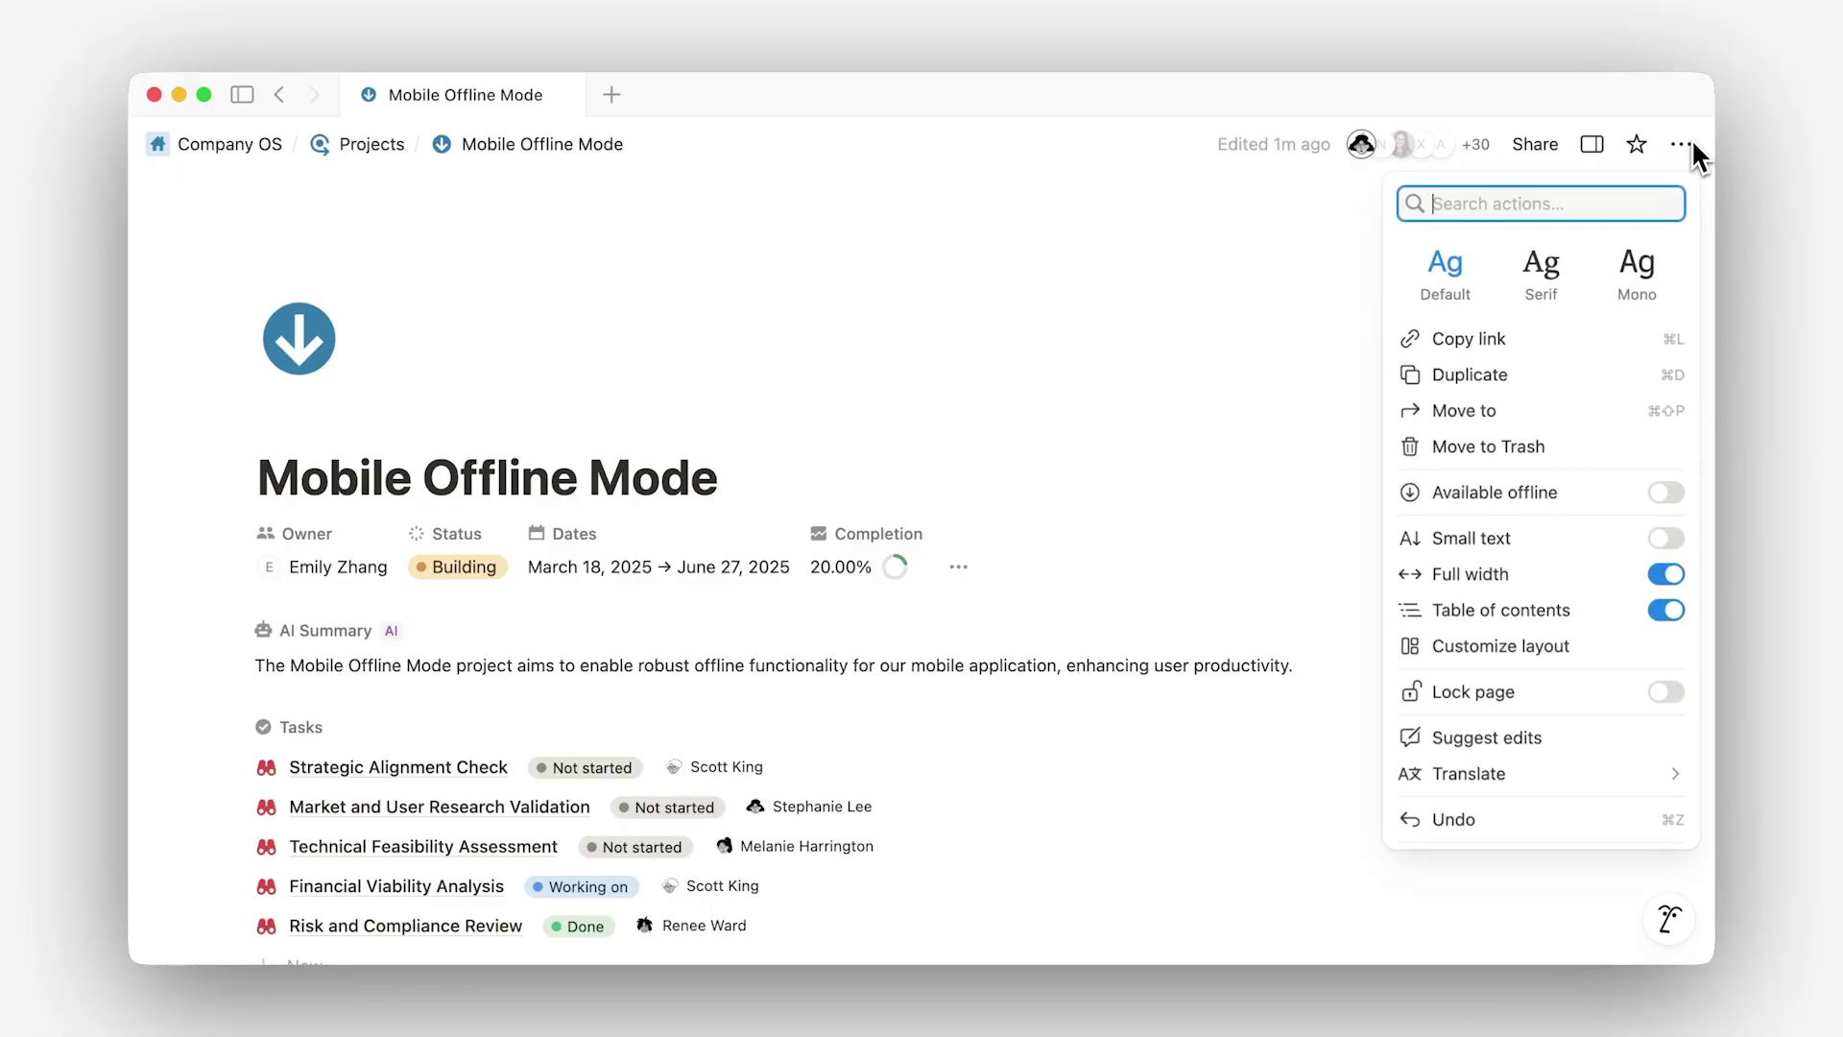
{"action": "scroll", "coordinate": [1661, 336], "scroll_direction": "down", "scroll_amount": 5}
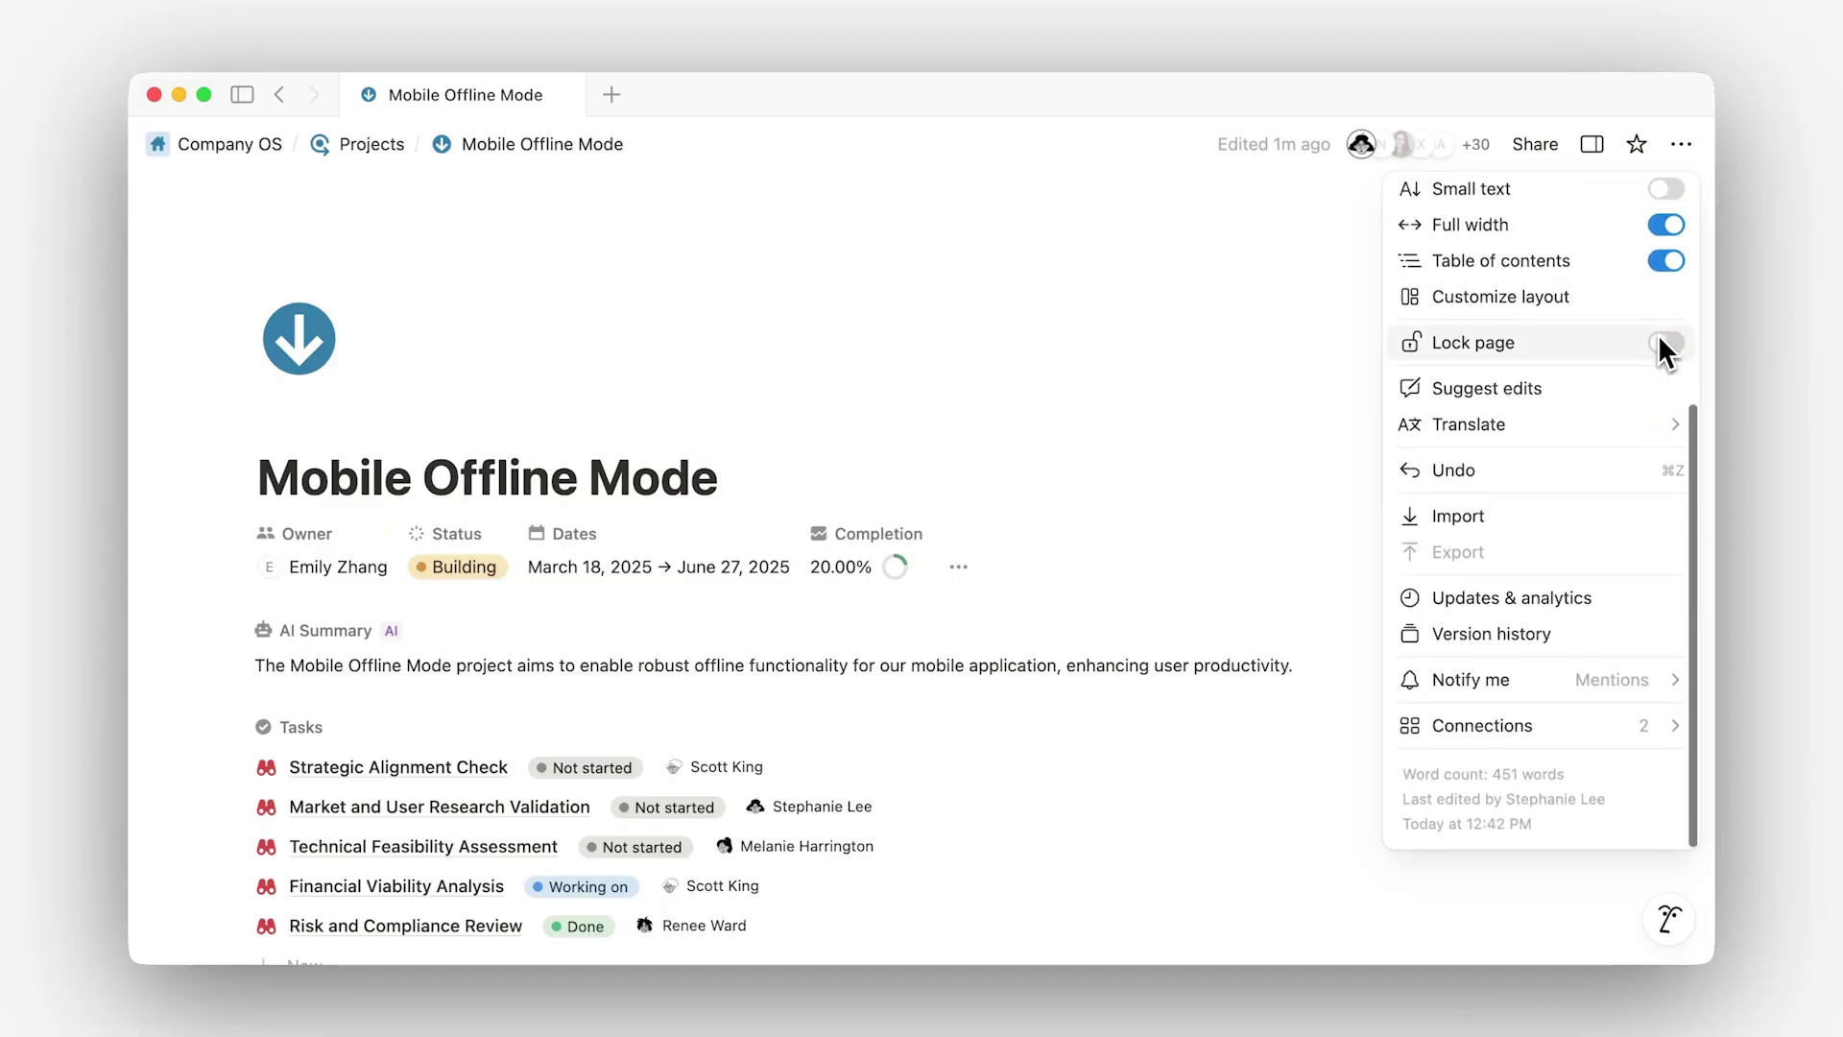
{"action": "left_click", "coordinate": [1617, 605]}
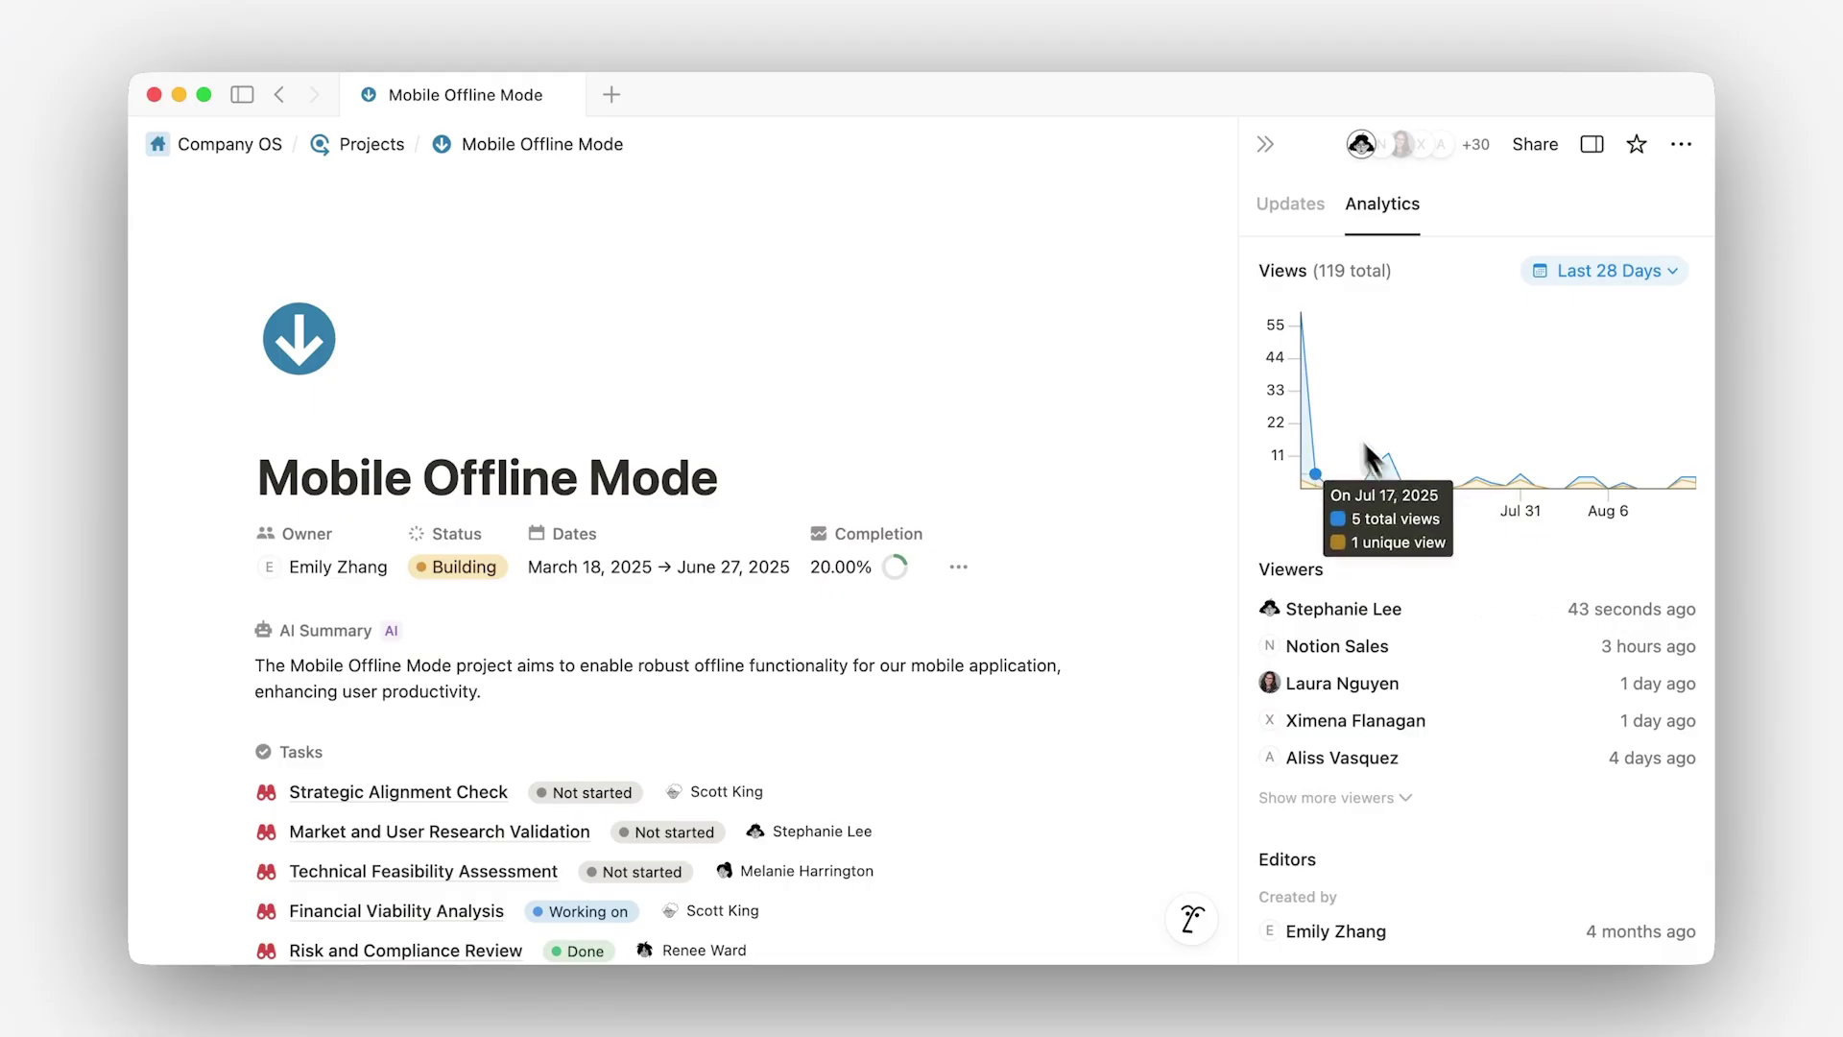
{"action": "mouse_move", "coordinate": [1308, 324]}
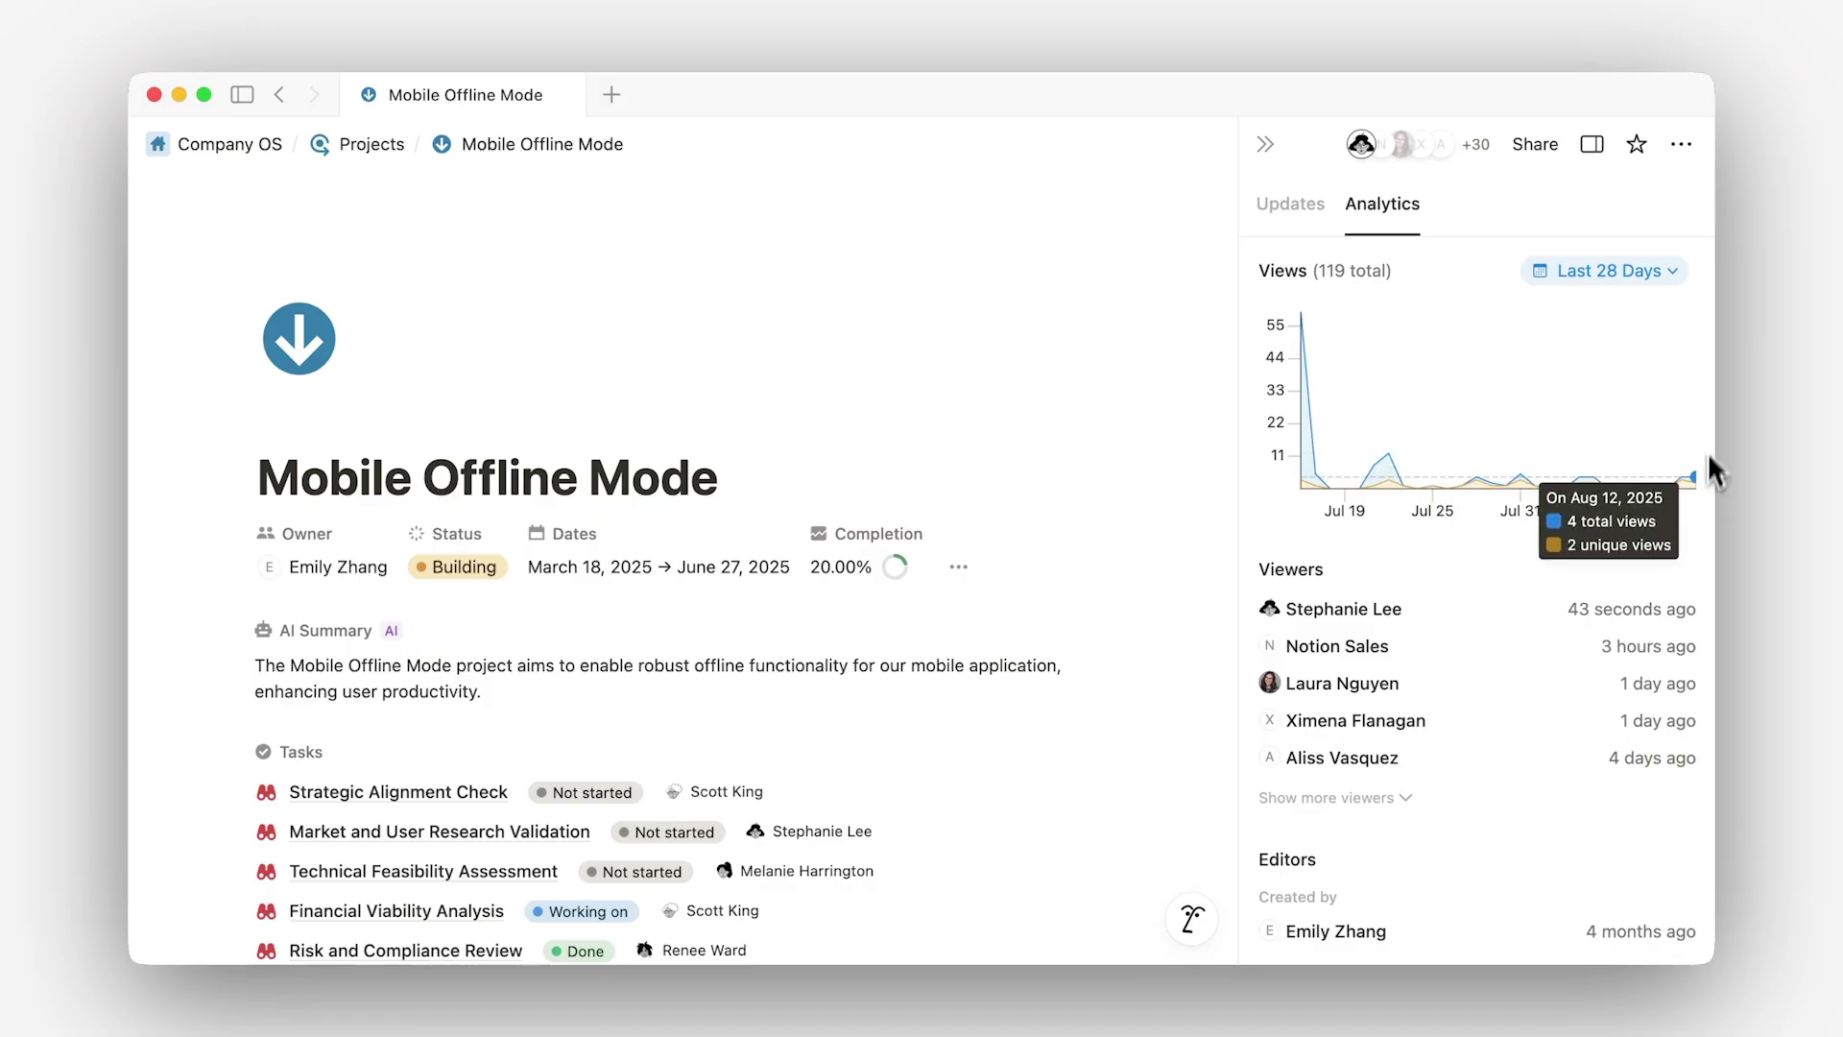
{"action": "left_click", "coordinate": [1672, 273]}
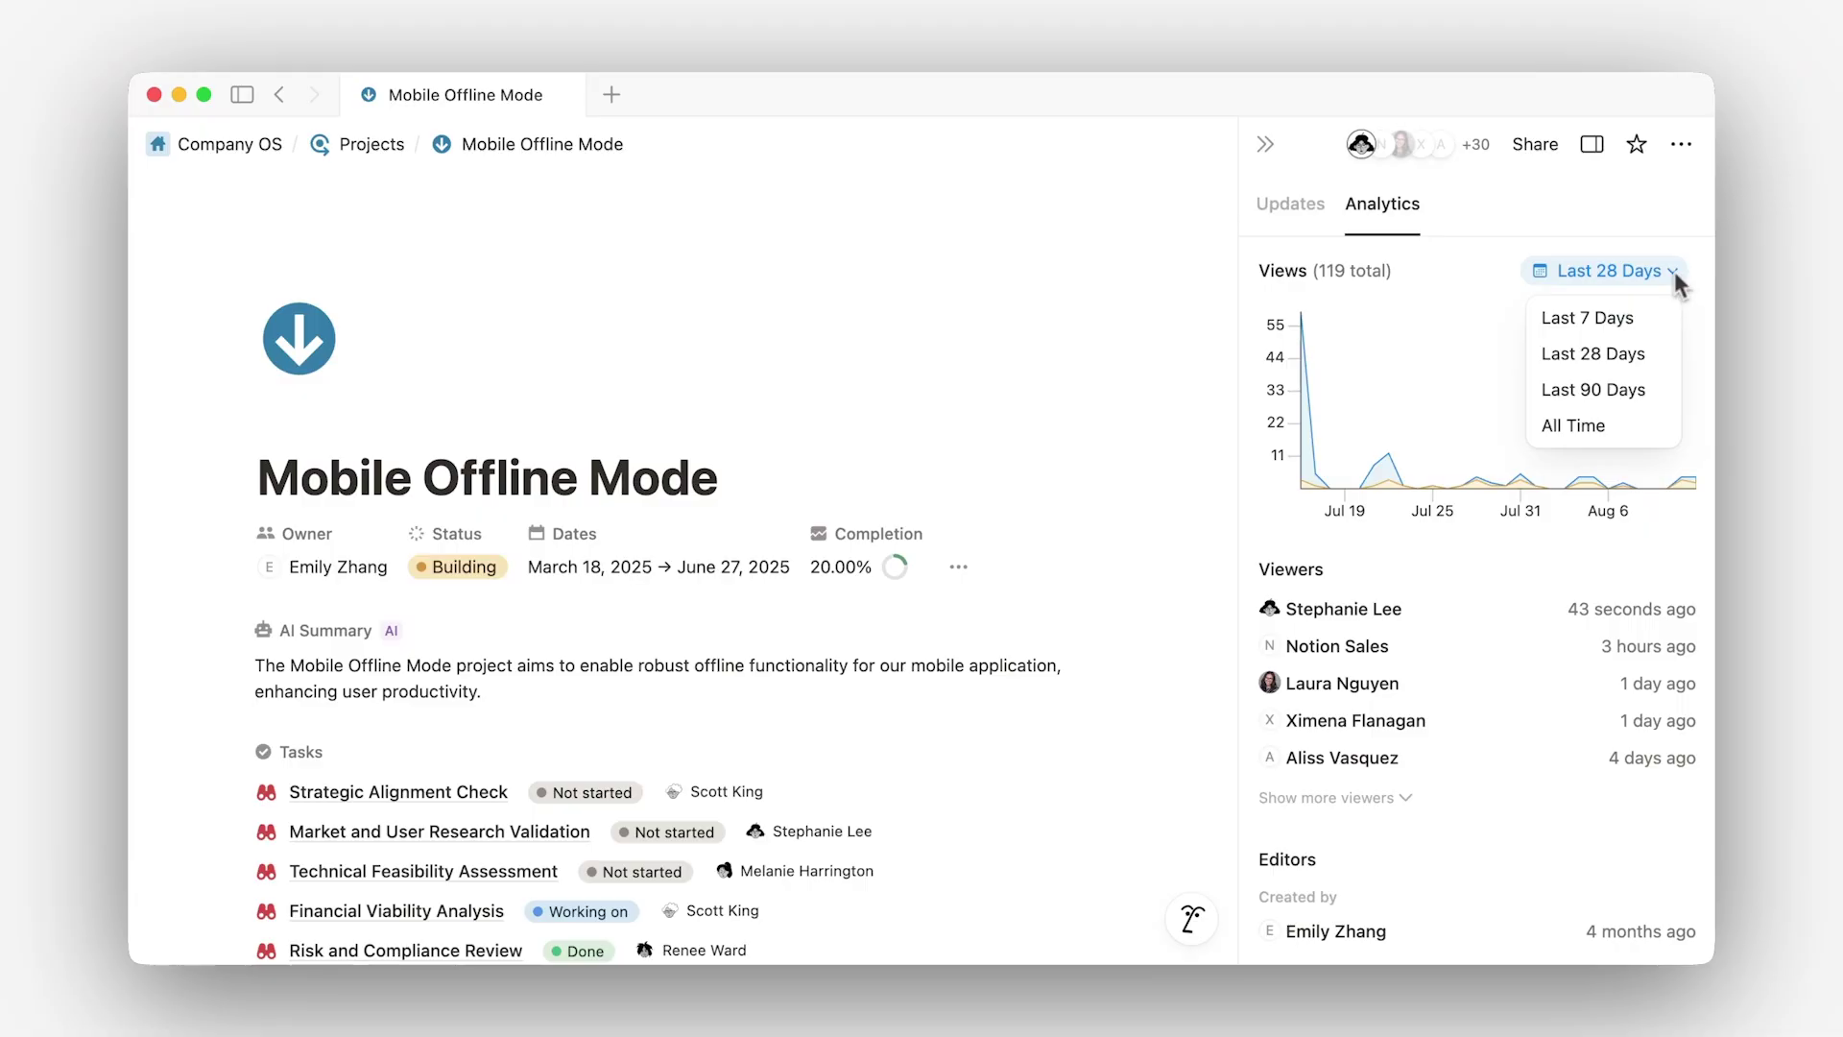
{"action": "left_click", "coordinate": [1674, 270]}
{"action": "scroll", "coordinate": [1674, 269], "scroll_direction": "down", "scroll_amount": 5}
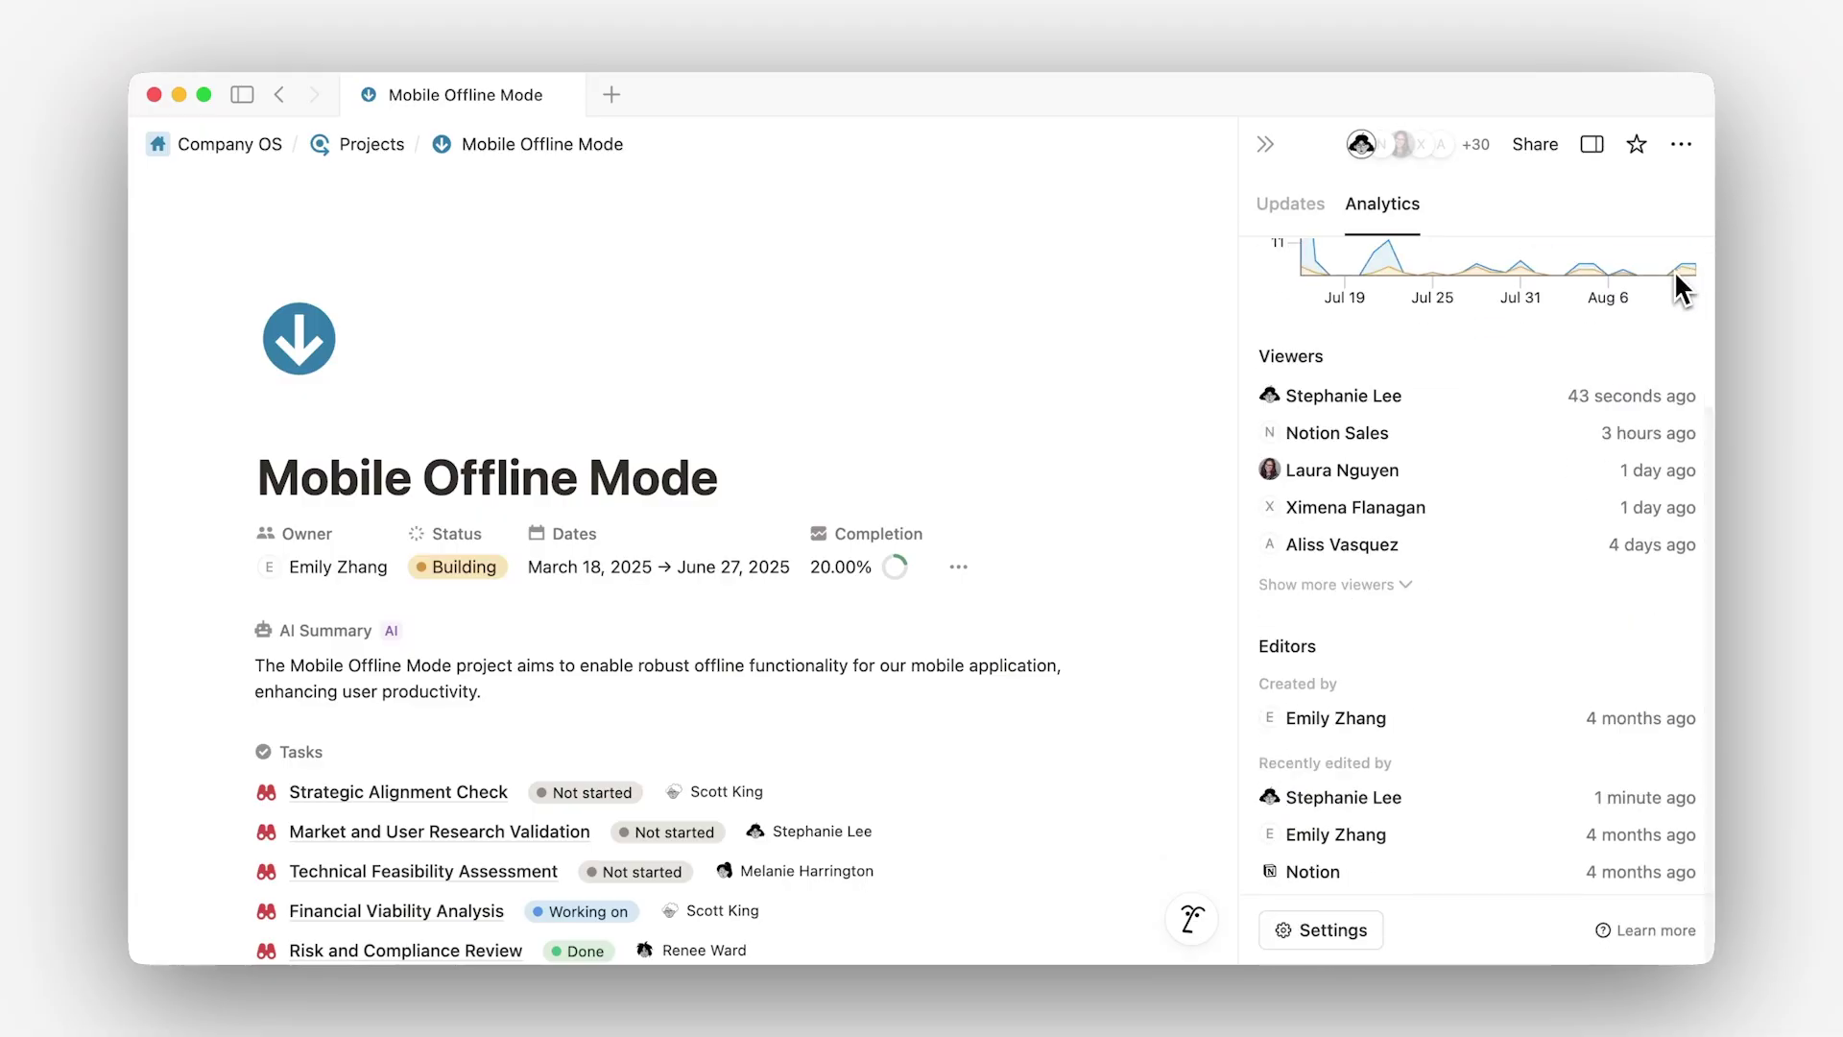